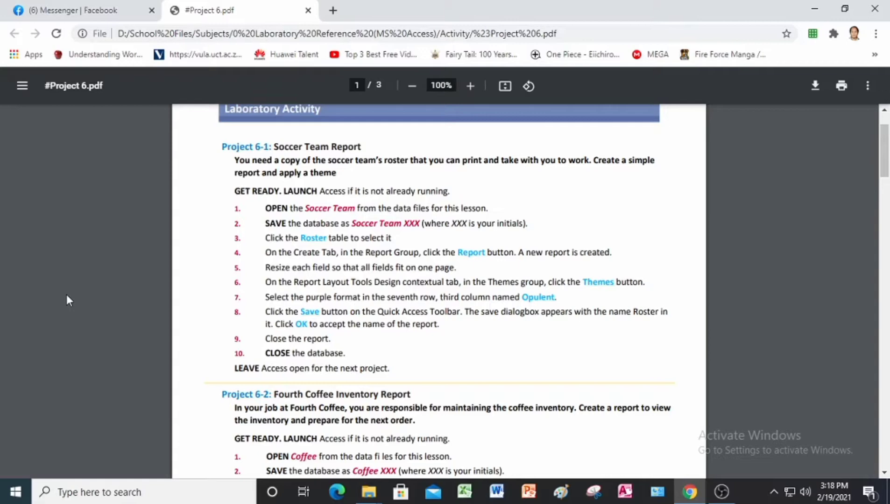
Look through the Project 6 lab instructions, then bring up the Project 6 Data Files folder in File Explorer
scroll(321, 317, "down", 13)
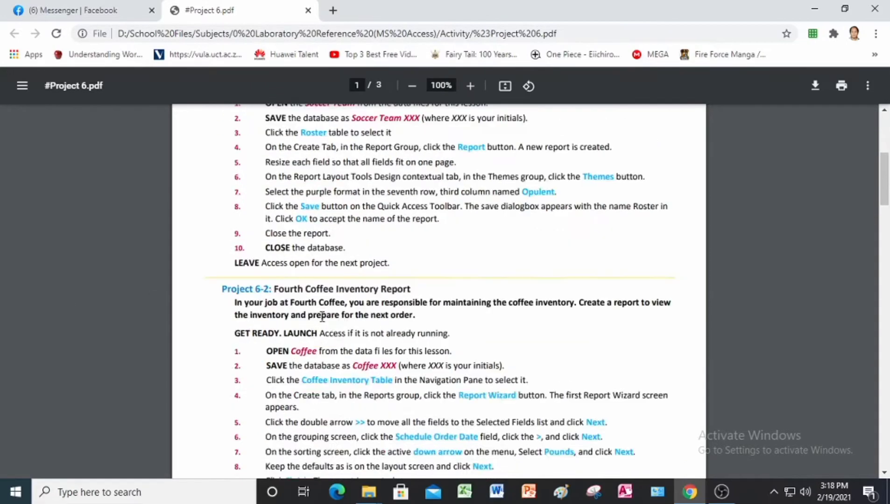
scroll(322, 317, "down", 12)
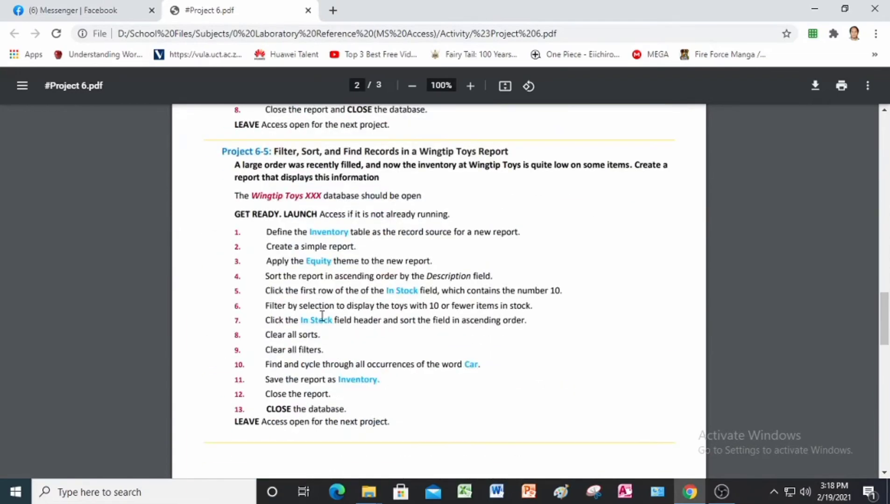
scroll(322, 317, "up", 20)
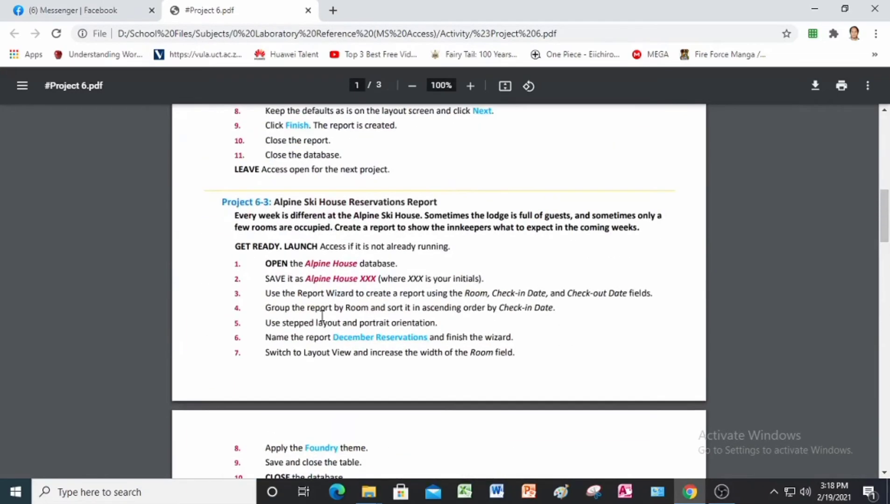
scroll(322, 315, "up", 4)
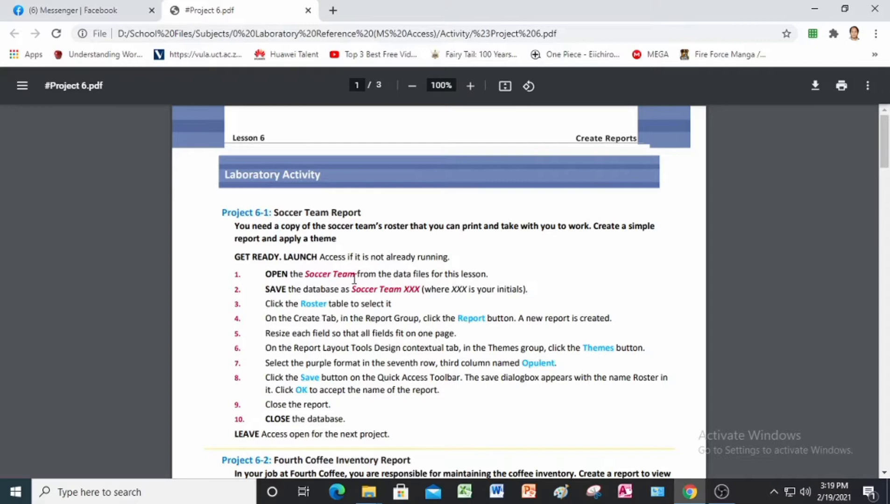
mouse_move(371, 490)
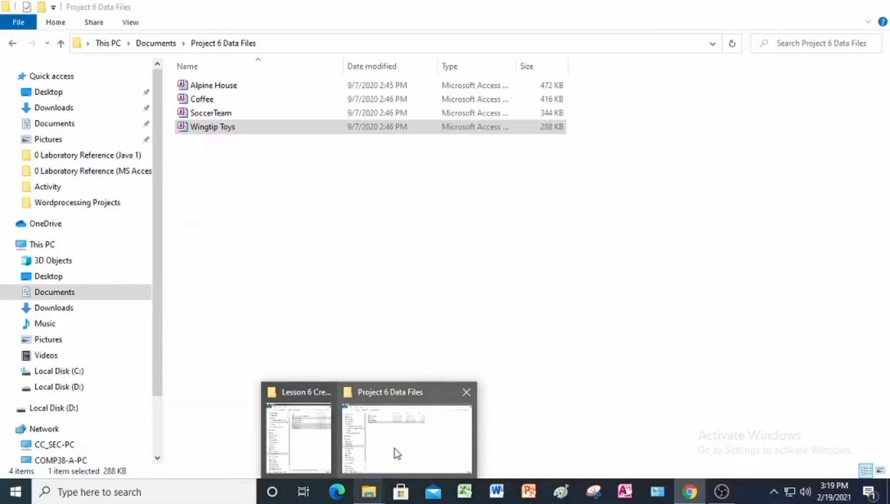
left_click(393, 449)
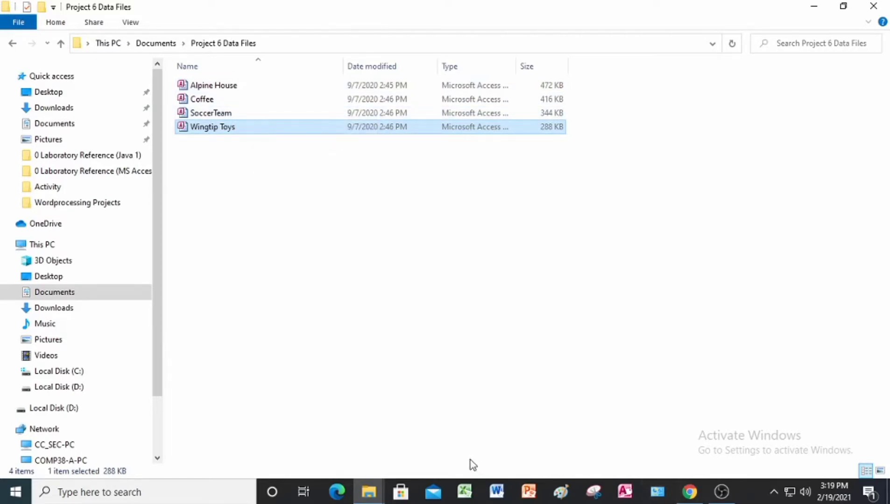
Switch to Access, open the SoccerTeam database from the Project 6 Data Files folder, and enable its content
left_click(630, 498)
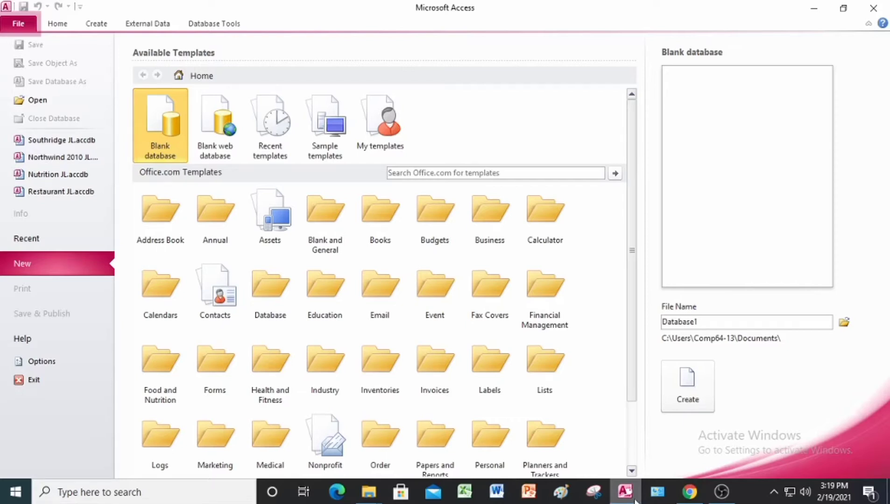
left_click(32, 101)
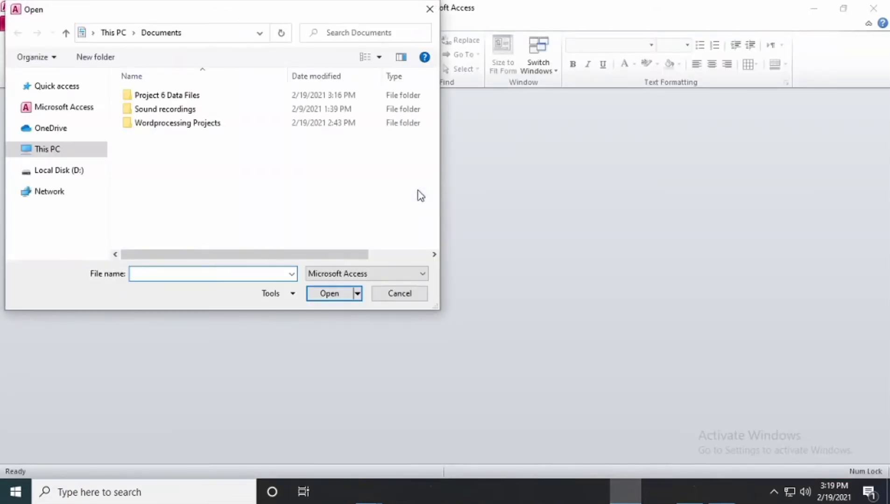
double_click(181, 98)
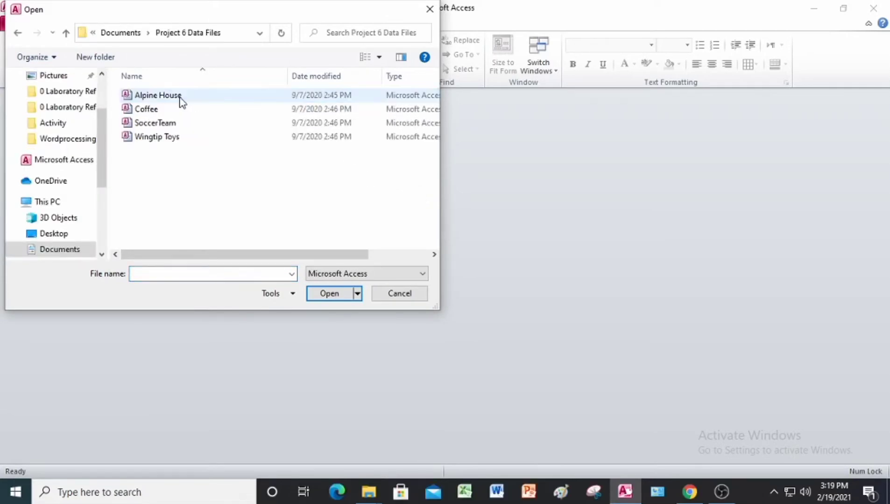
left_click(172, 125)
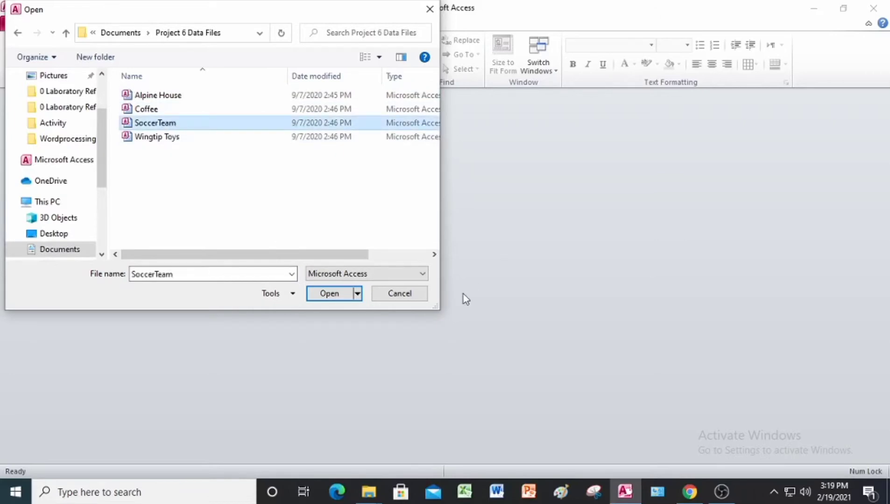
left_click(329, 293)
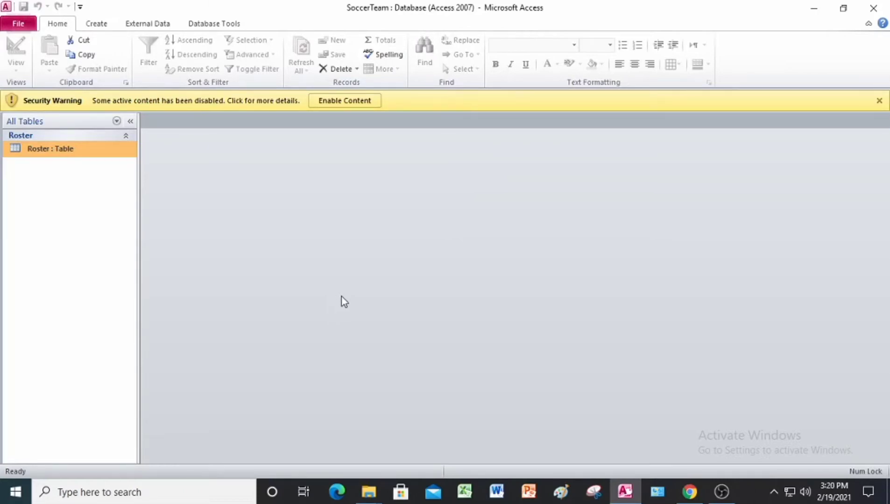
left_click(348, 101)
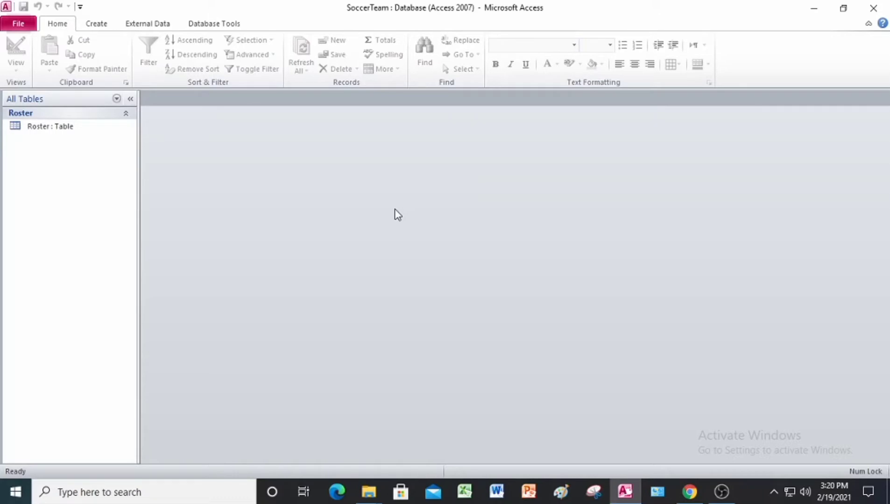
Start saving a copy of the database and create a folder named Answer inside Project 6 Data Files as its destination
left_click(25, 24)
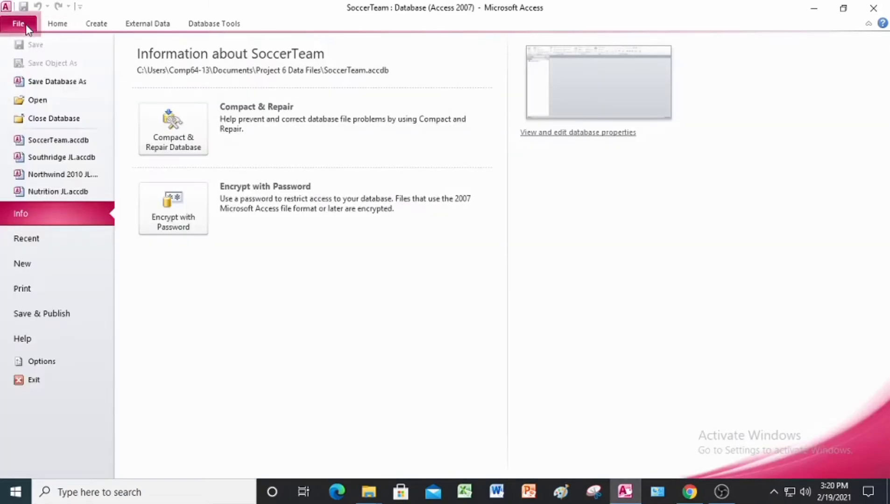
left_click(61, 83)
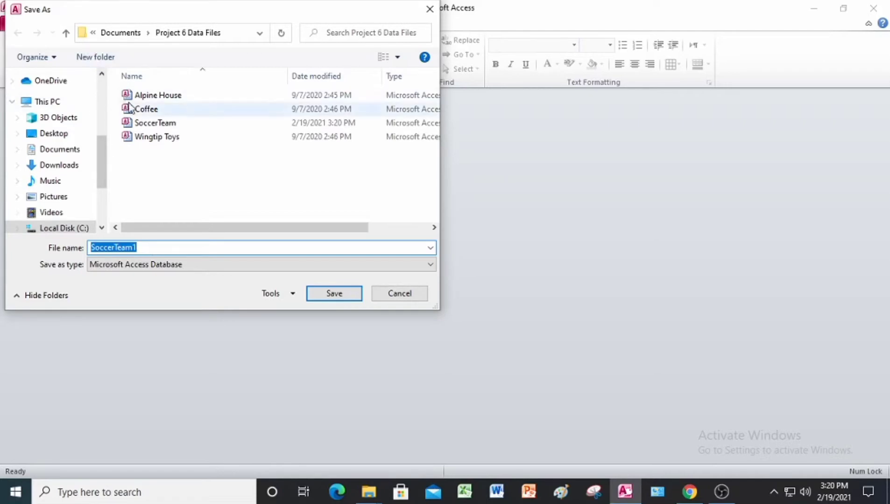
left_click(94, 59)
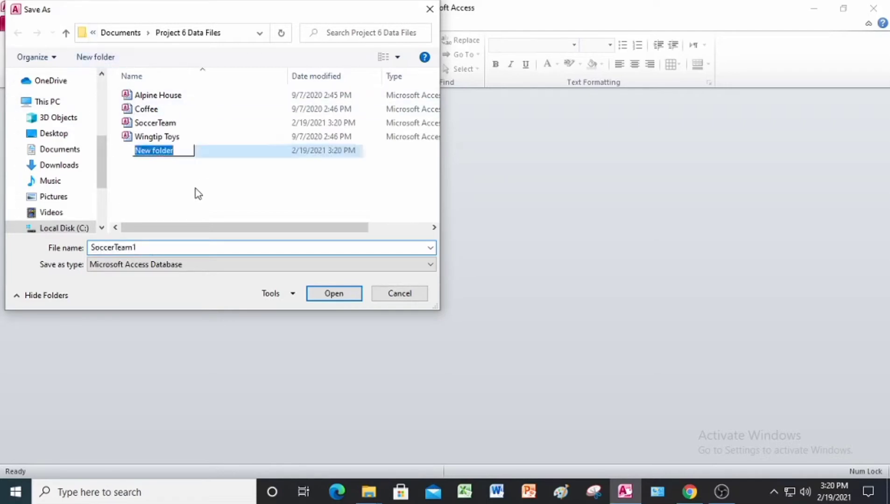
type("A")
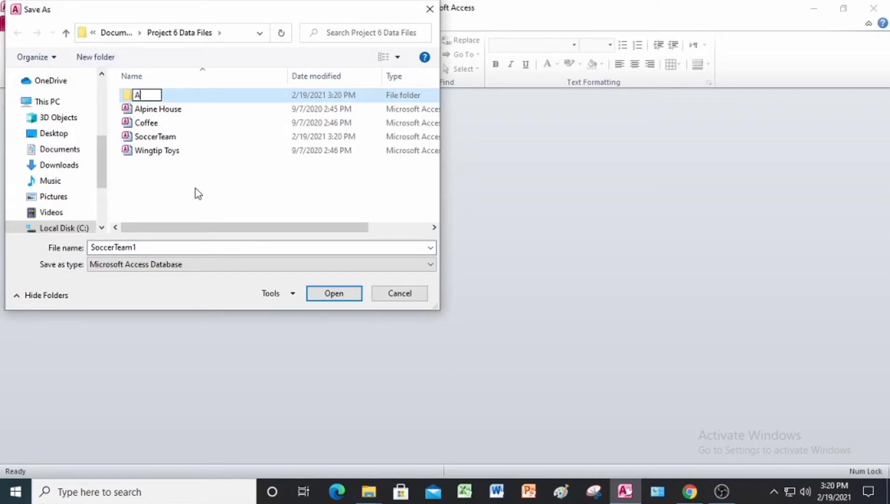
type("nswer")
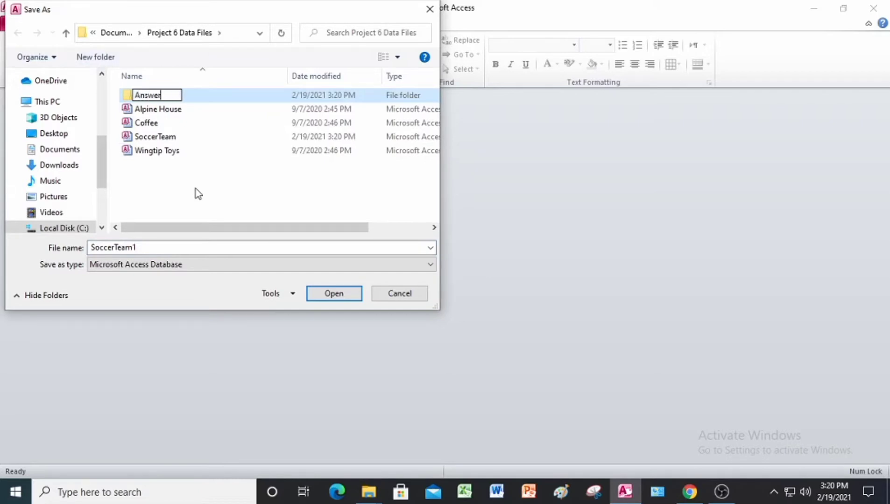
key("Return")
key("Return")
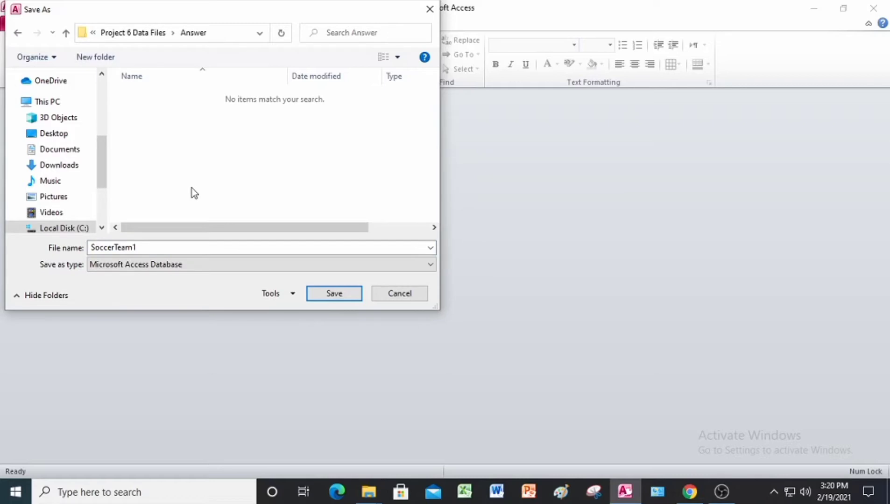
Save the database copy as SoccerTeam JL in the Answer folder and enable its content
double_click(164, 247)
left_click(165, 248)
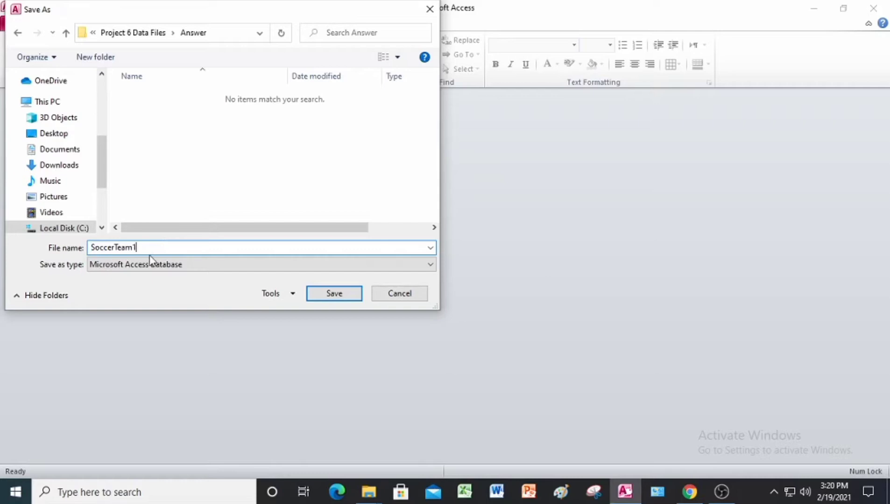
key("BackSpace")
type("JL")
left_click(318, 295)
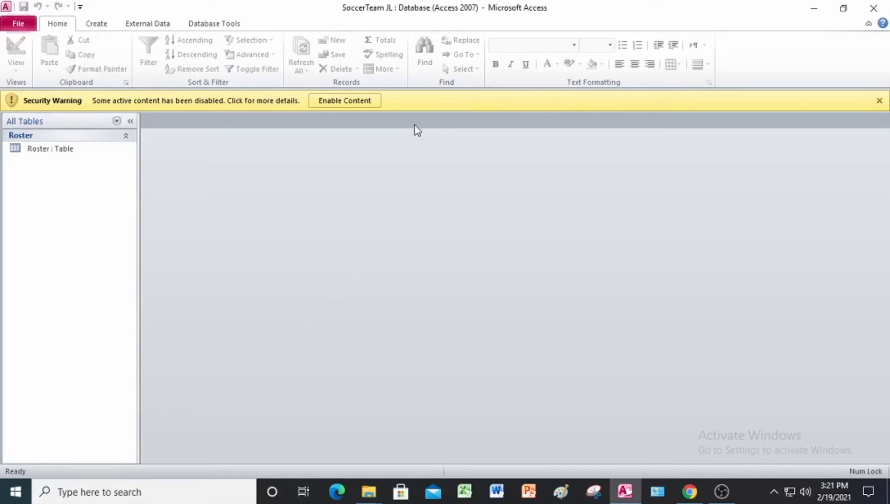
left_click(353, 100)
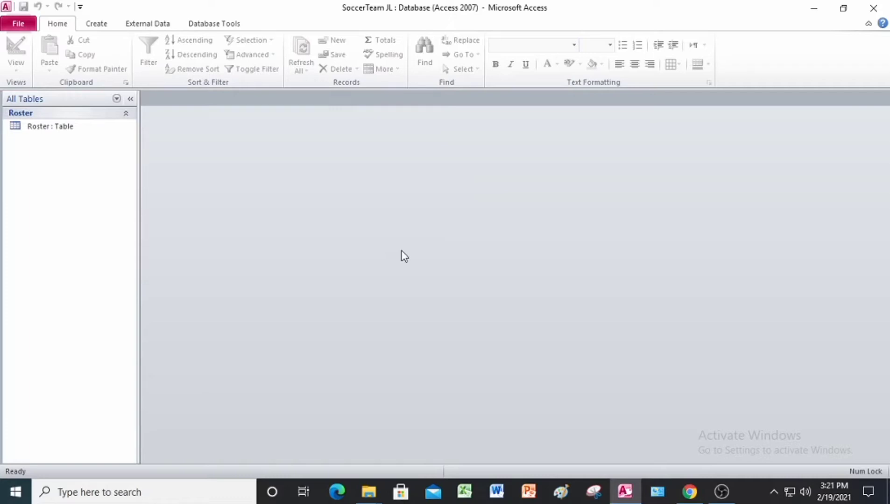
Create a simple report based on the Roster table
left_click(45, 129)
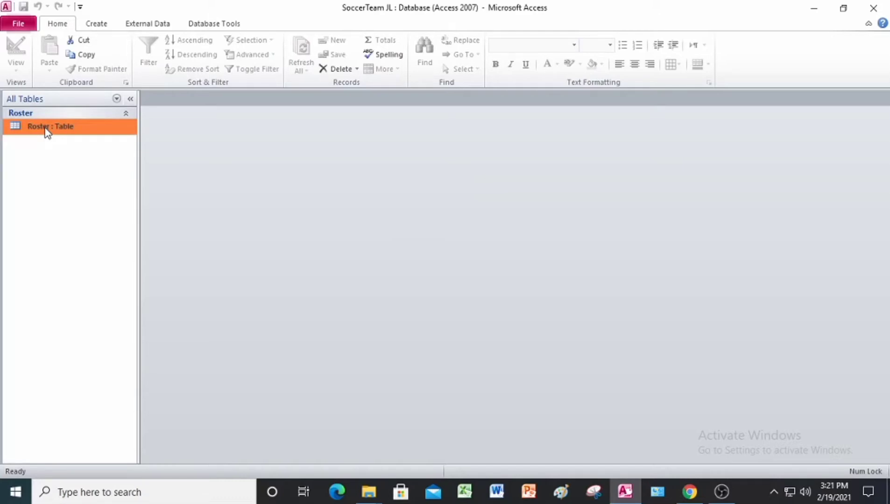
left_click(97, 24)
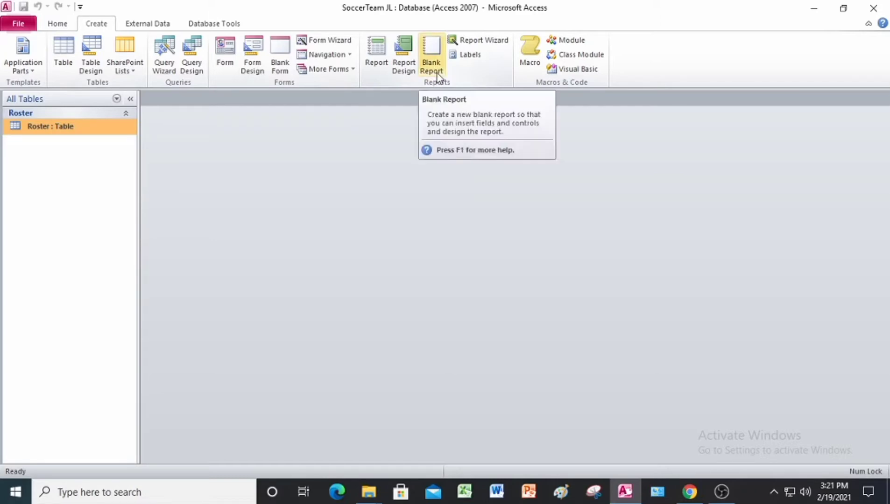
left_click(377, 65)
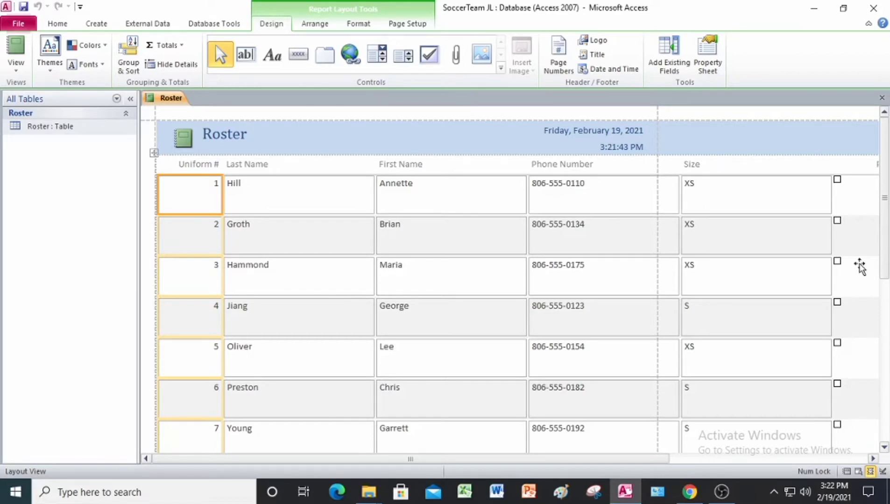
Narrow the Last Name, First Name, and Phone Number columns in the Roster report
left_click(295, 206)
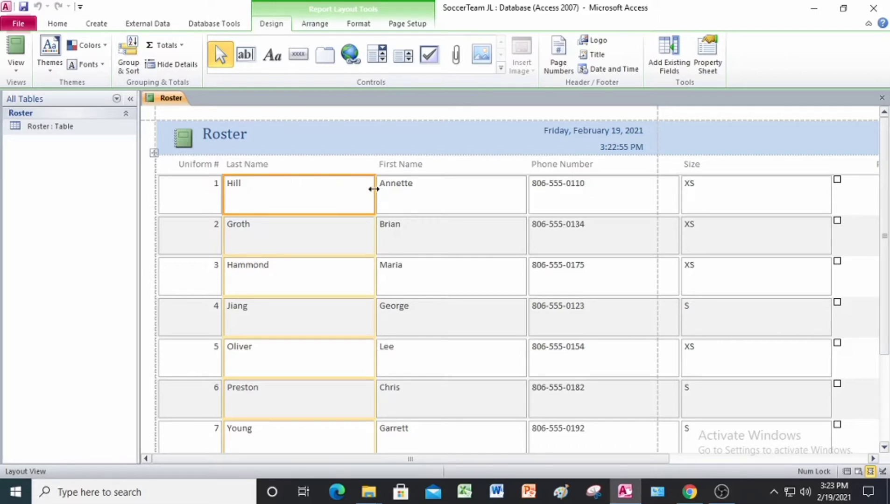
left_click_drag(374, 188, 348, 188)
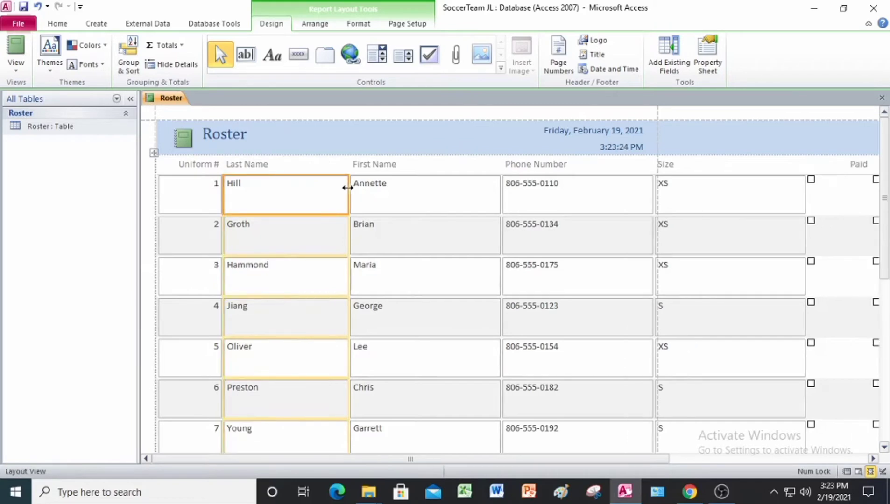
left_click(501, 191)
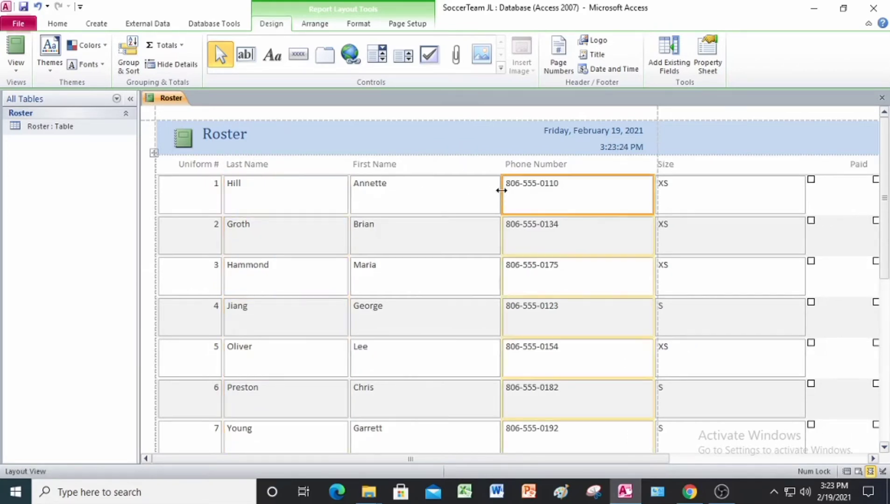
left_click_drag(500, 190, 474, 189)
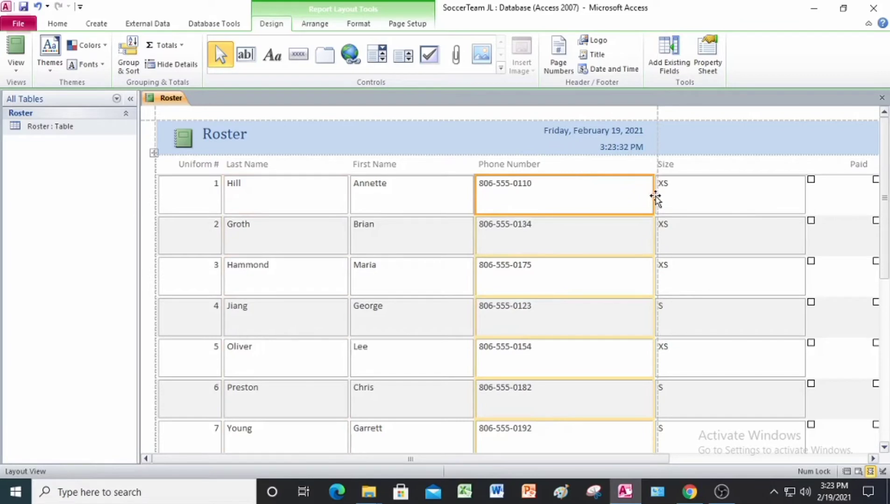
left_click_drag(652, 194, 607, 196)
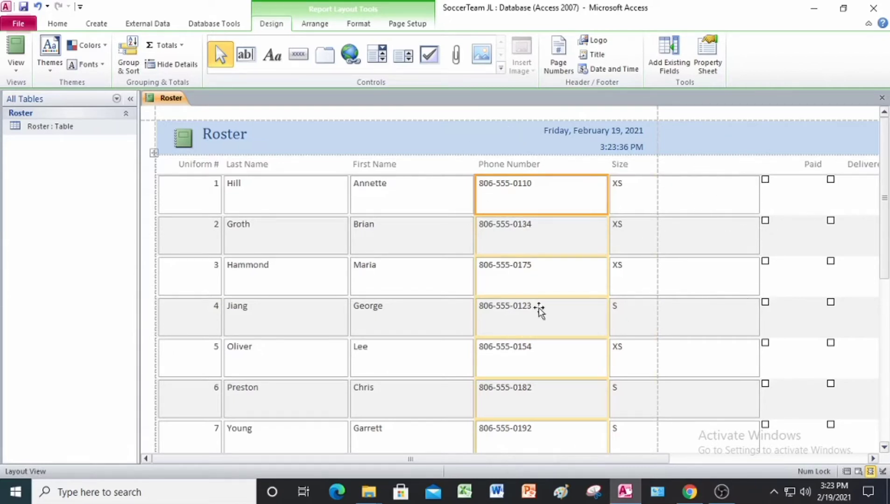
Shrink the Uniform # column and tighten the Last Name, First Name, and Phone Number columns close to their contents
left_click(223, 193)
left_click_drag(221, 193, 183, 197)
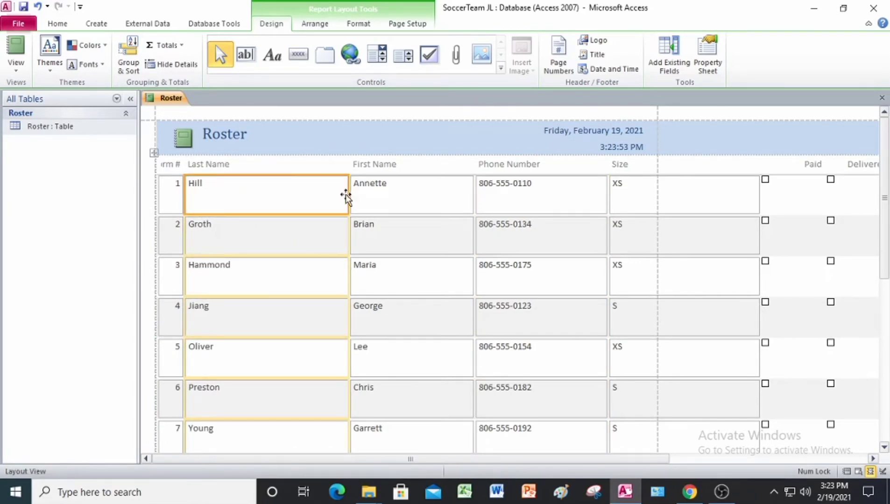
left_click_drag(348, 194, 248, 203)
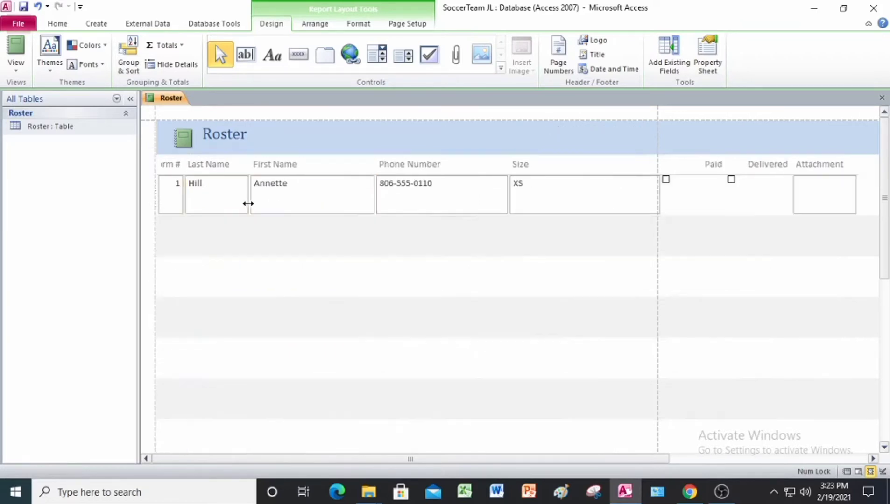
left_click(378, 190)
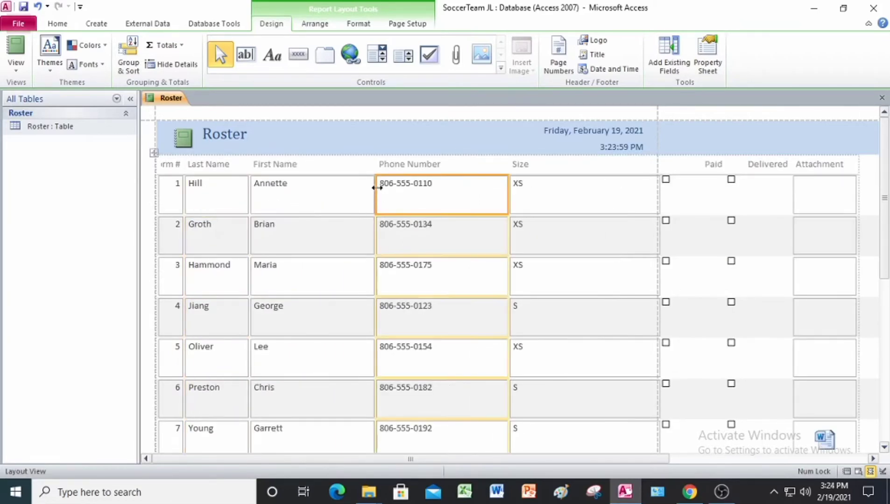
left_click_drag(377, 187, 309, 198)
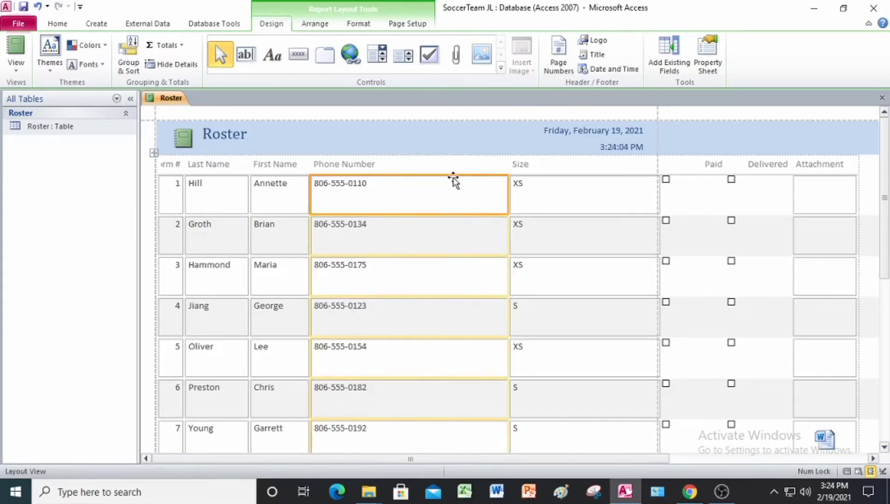
left_click(511, 200)
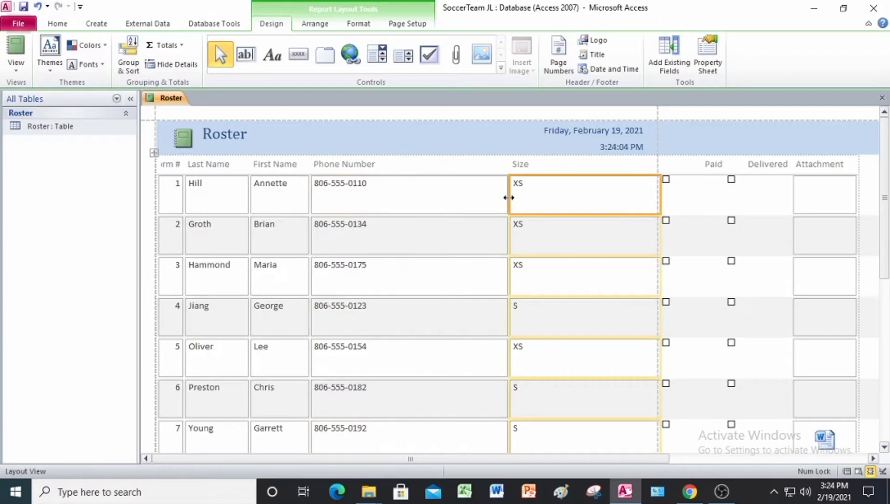
left_click_drag(508, 197, 389, 200)
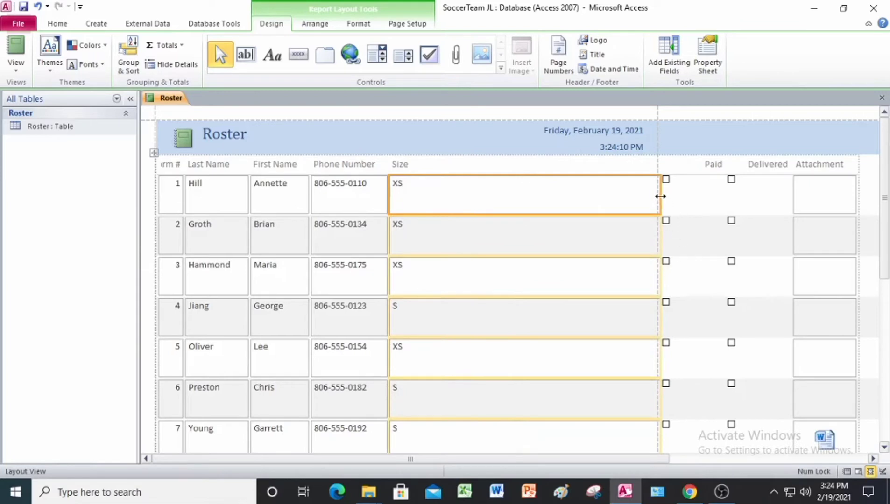
Narrow the Size column to suit its contents so that all Roster report fields fall within the page width
left_click_drag(660, 197, 417, 218)
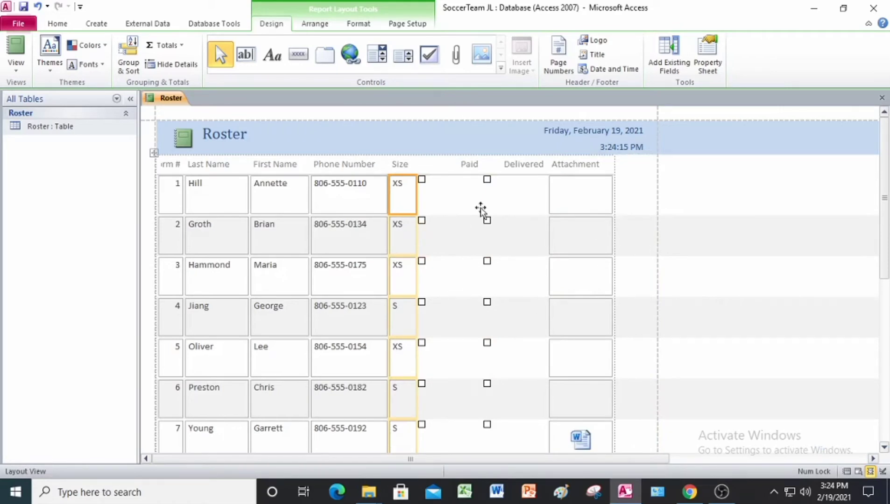
scroll(551, 247, "down", 3)
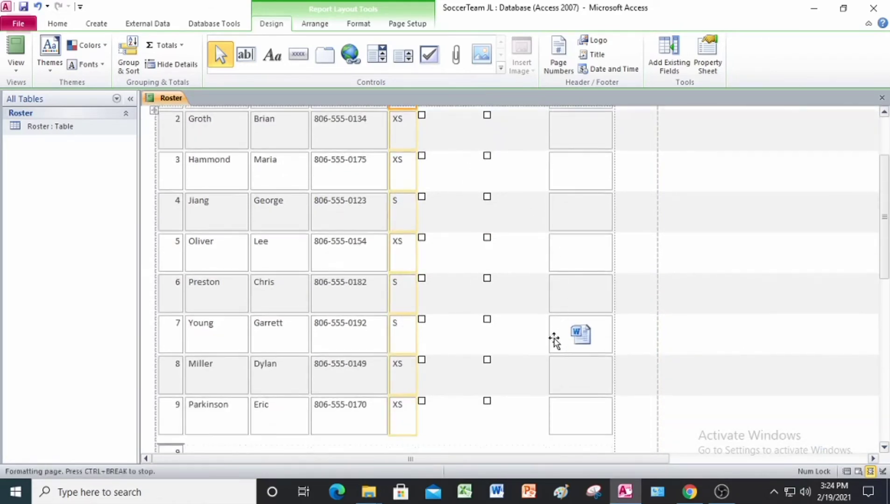
scroll(426, 298, "up", 5)
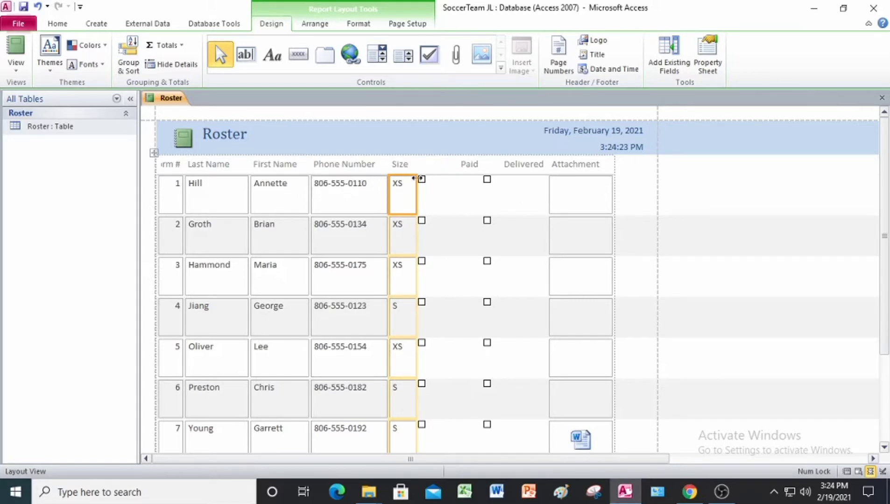
left_click(491, 187)
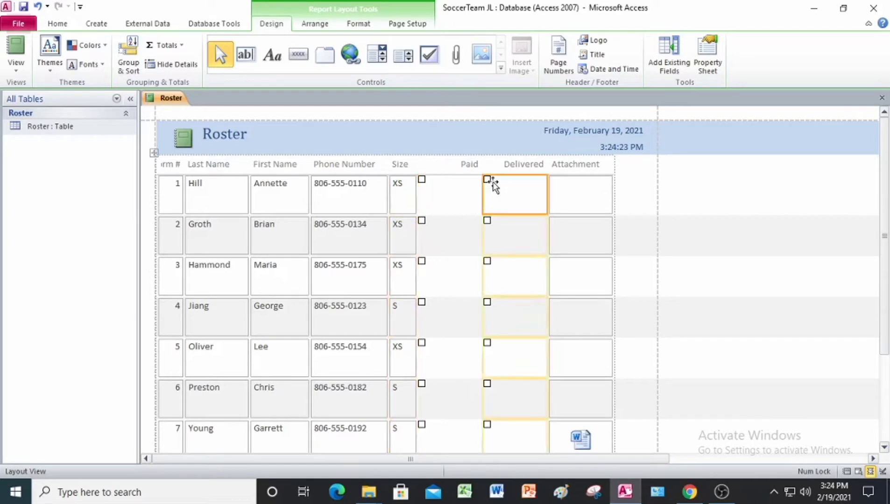
left_click(449, 177)
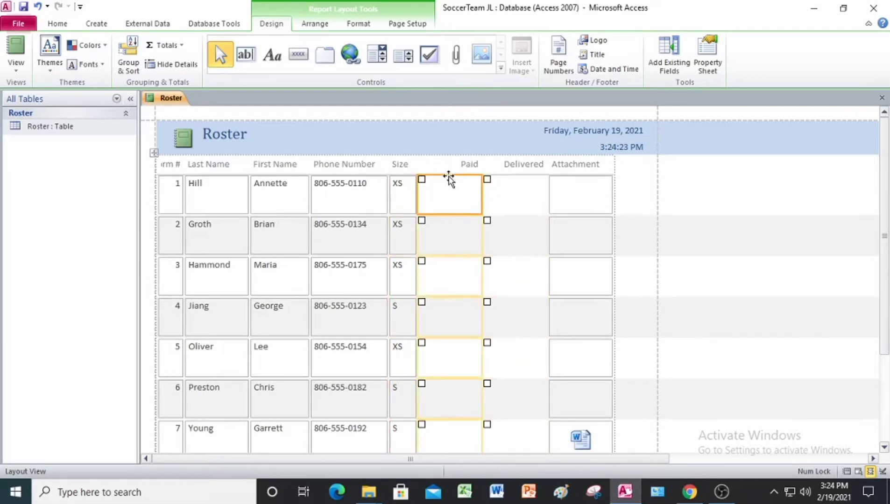
left_click(570, 185)
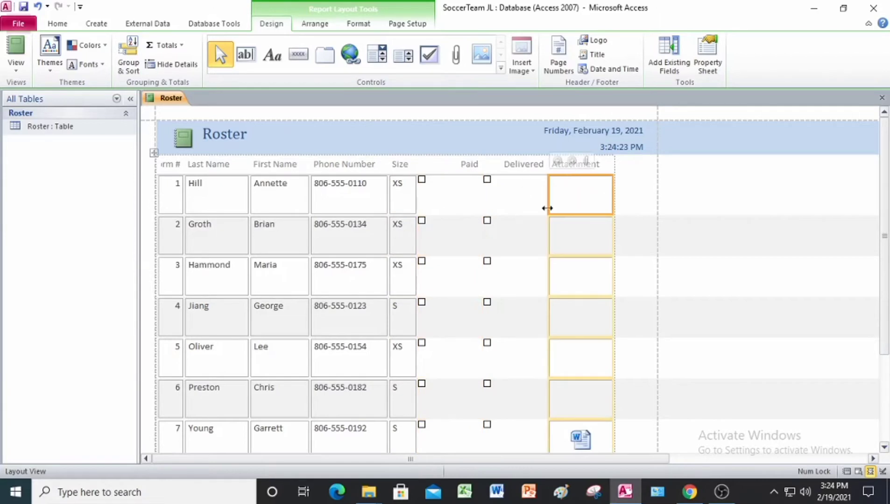
Slightly widen the Last Name, First Name, Phone Number, and Size columns while keeping all fields inside the page boundary
left_click(387, 183)
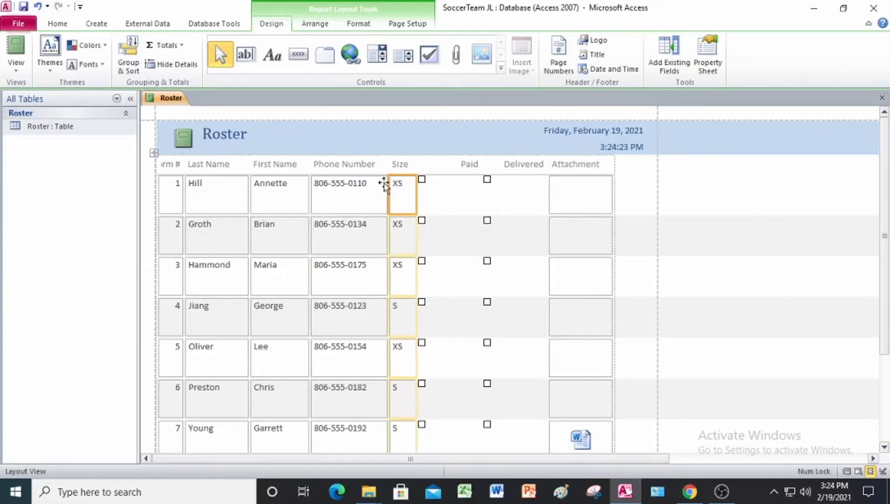
left_click_drag(389, 183, 431, 187)
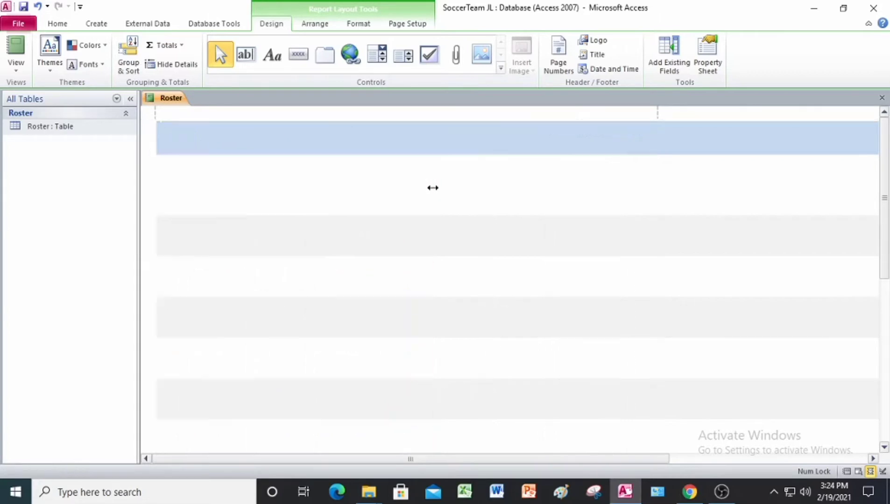
left_click(483, 209)
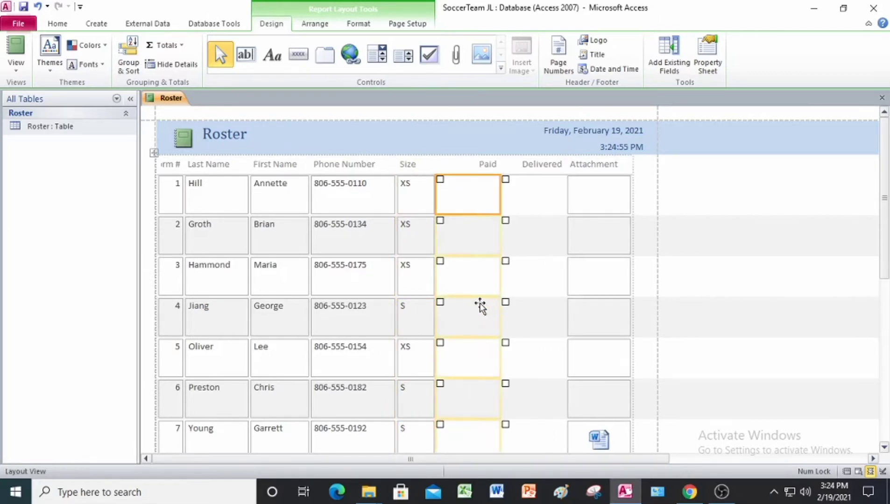
left_click(525, 246)
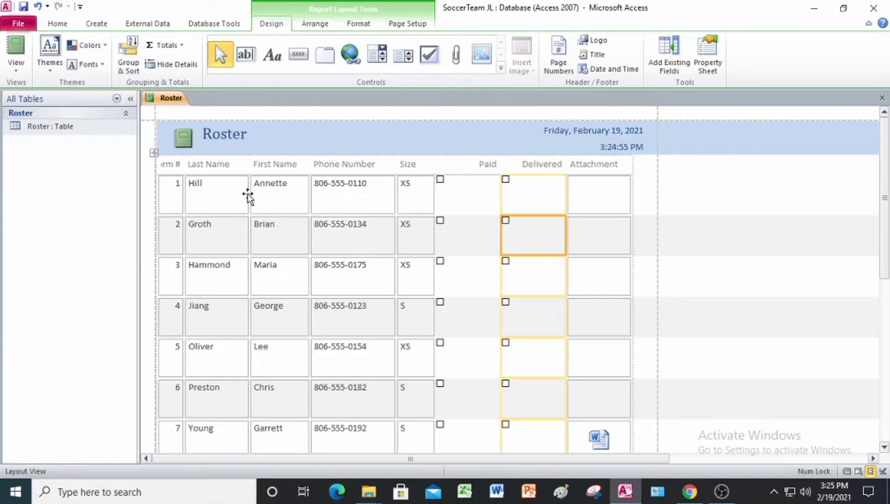
left_click_drag(249, 195, 328, 191)
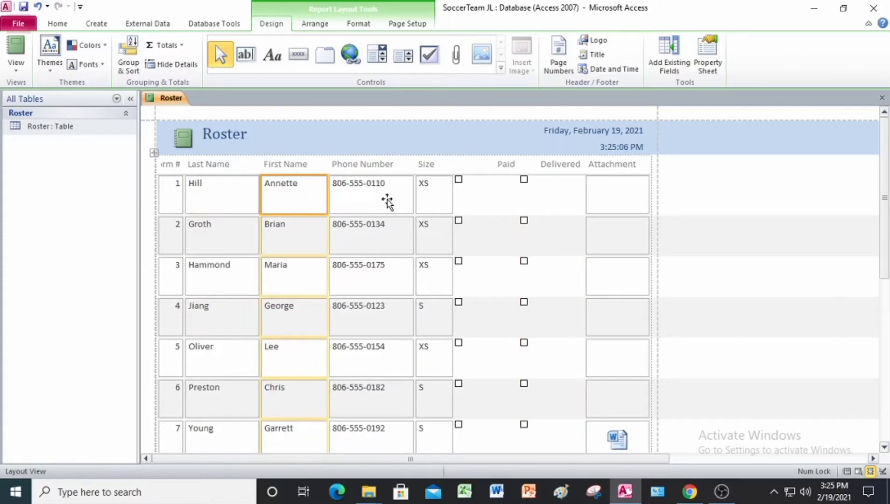
scroll(441, 269, "down", 3)
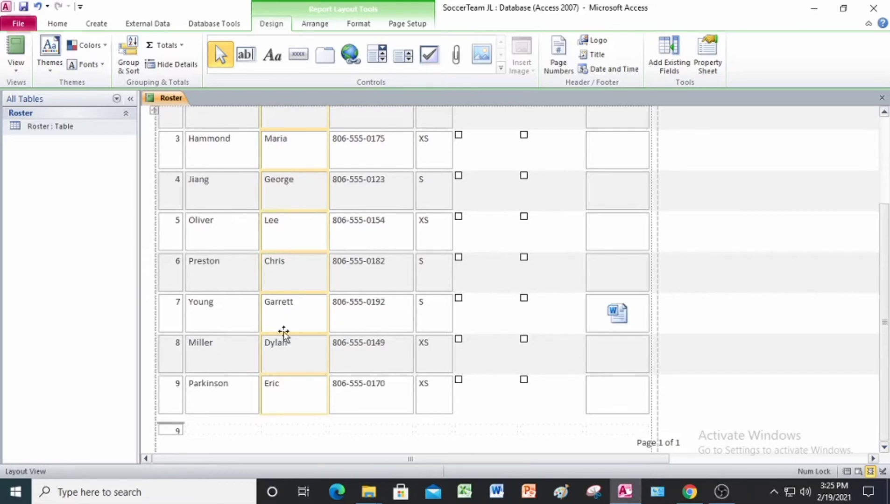
scroll(333, 328, "up", 4)
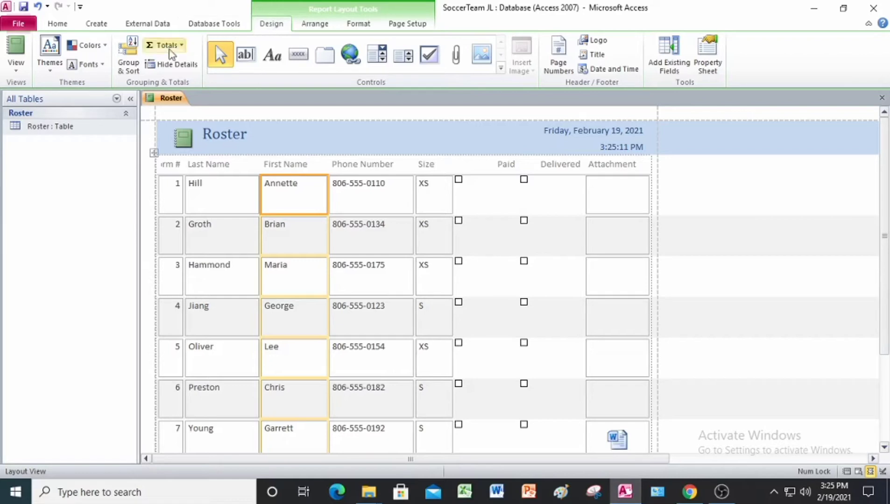
Apply the purple Opulent theme to the Roster report
left_click(49, 70)
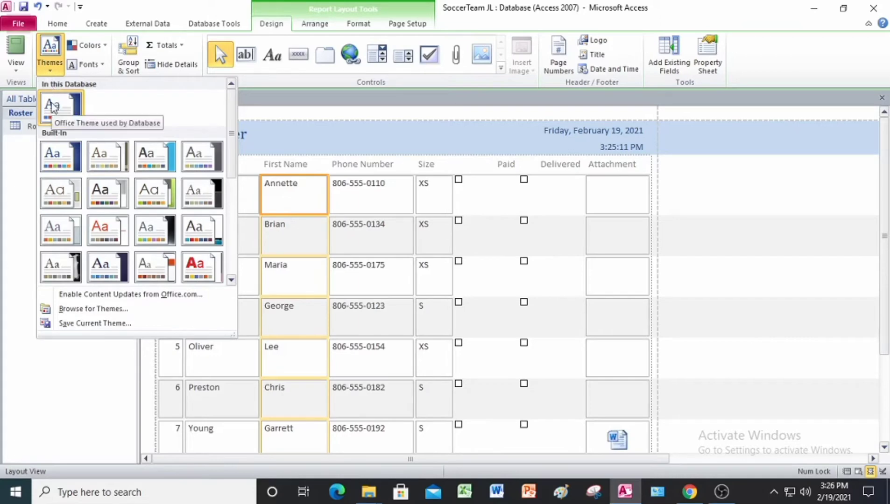
scroll(69, 185, "down", 4)
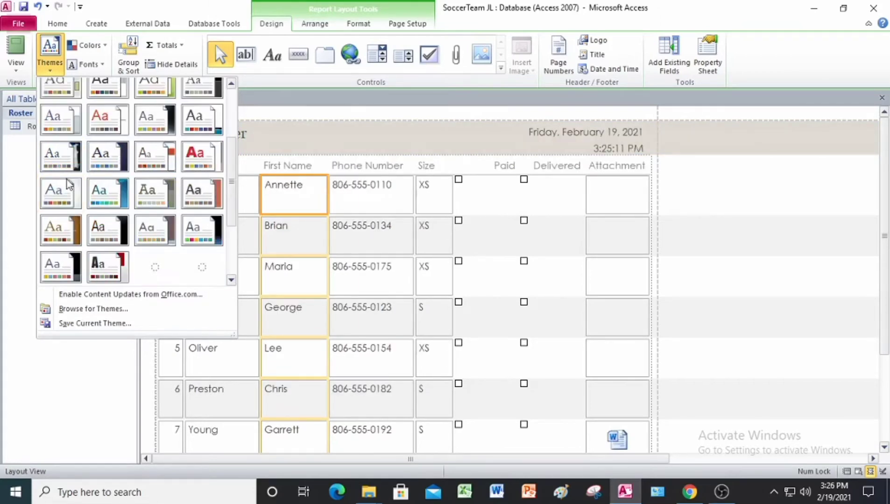
scroll(69, 181, "up", 4)
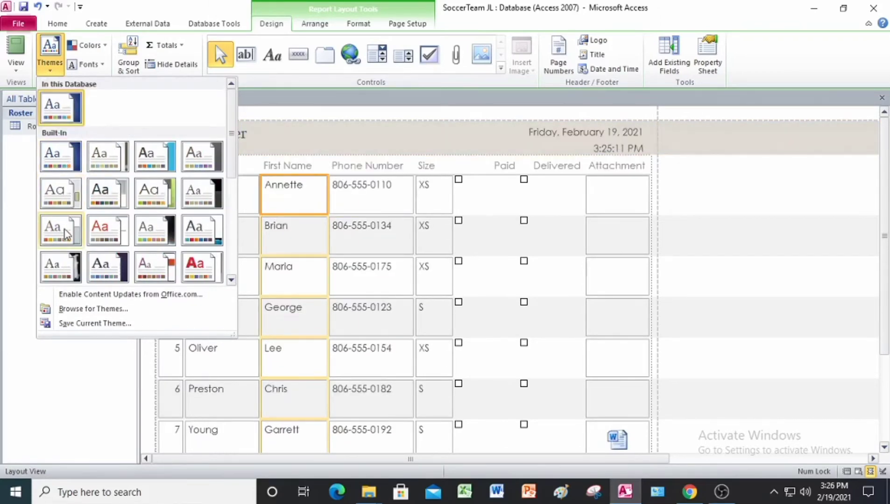
scroll(72, 269, "down", 1)
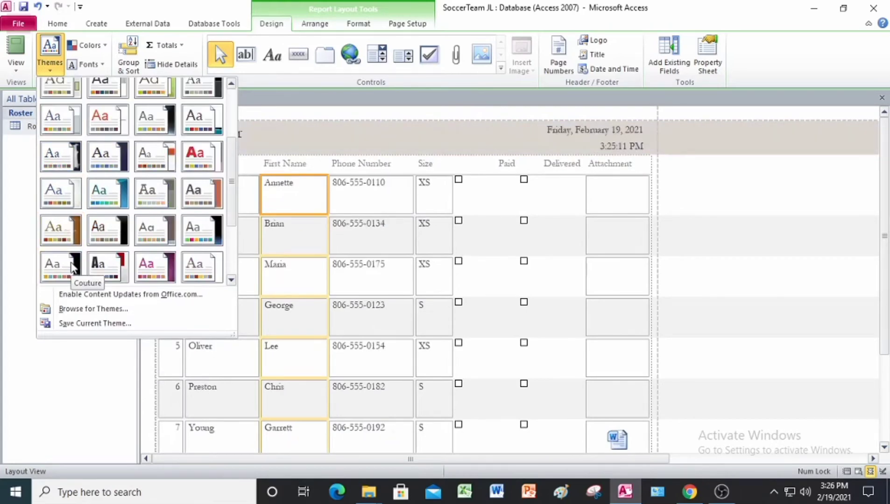
scroll(68, 261, "down", 1)
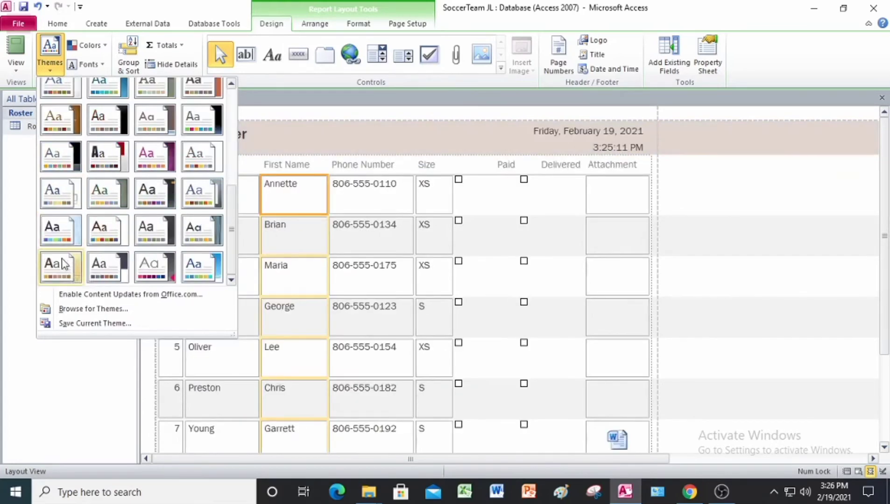
left_click(150, 161)
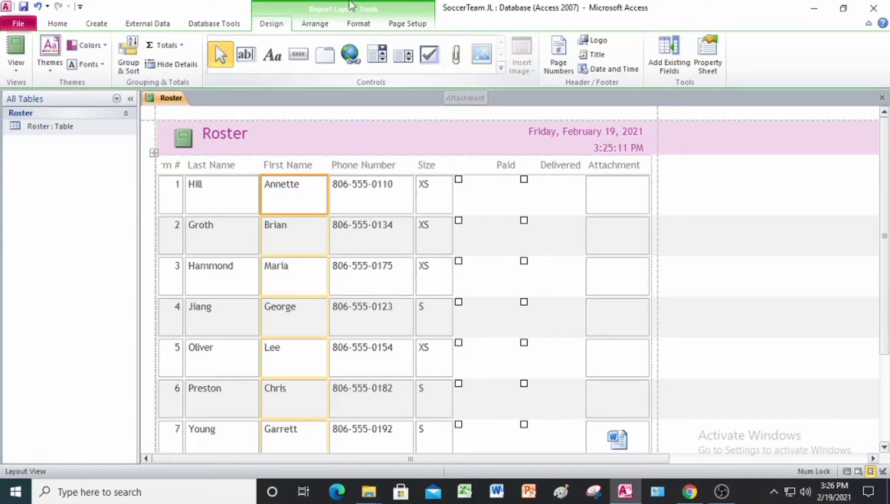
Save the report under the name Roster and close both the report and the database
left_click(23, 7)
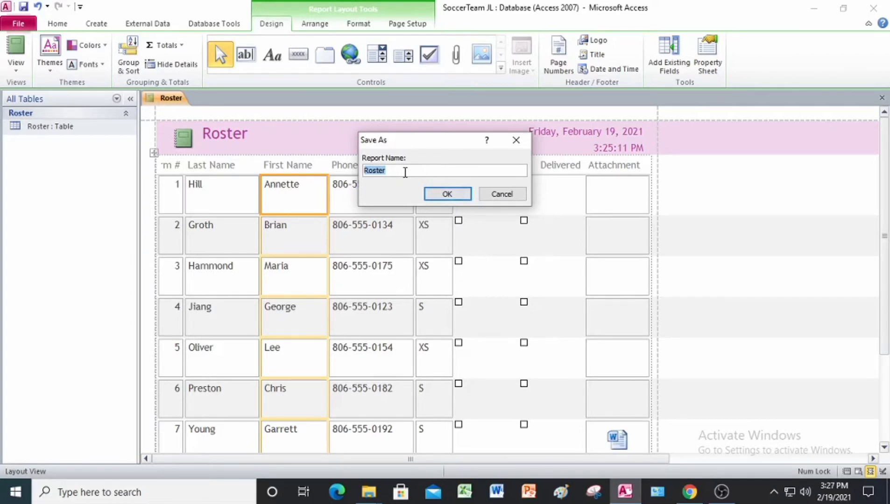
left_click(453, 197)
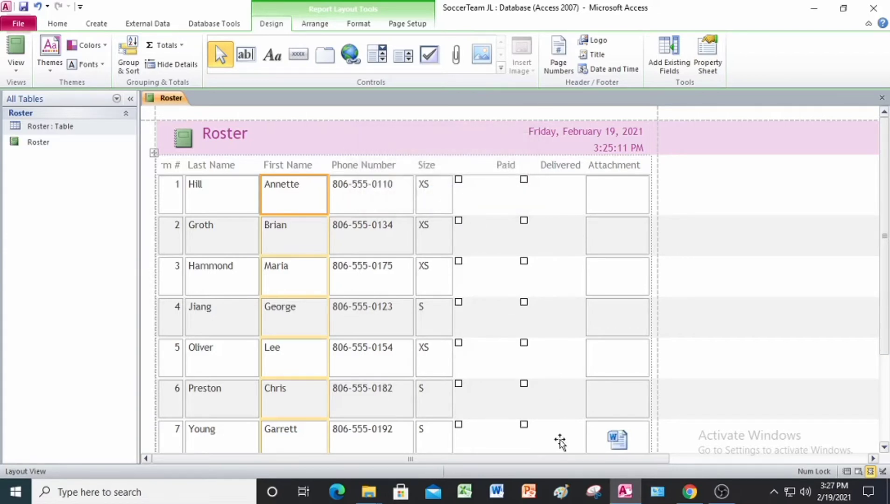
right_click(162, 99)
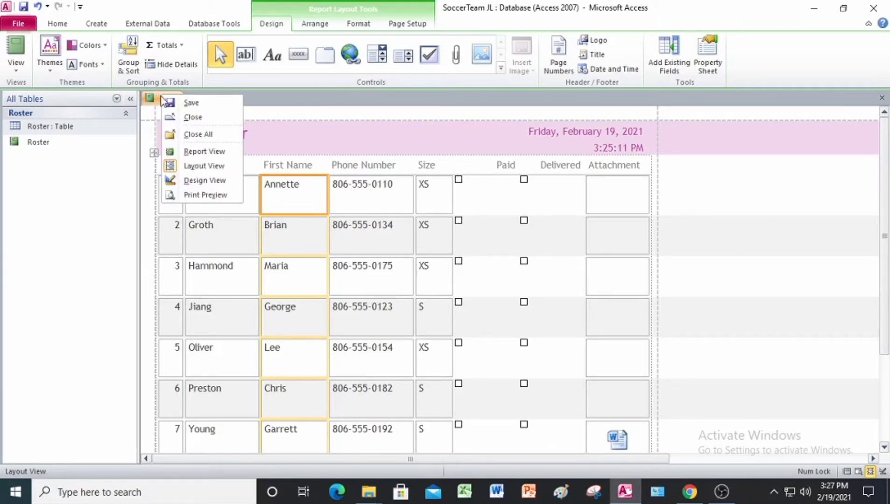
left_click(189, 119)
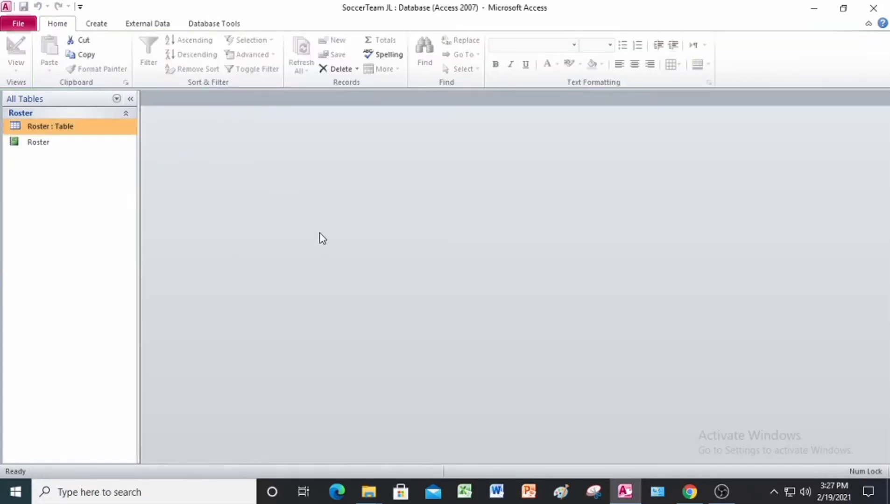
left_click(878, 8)
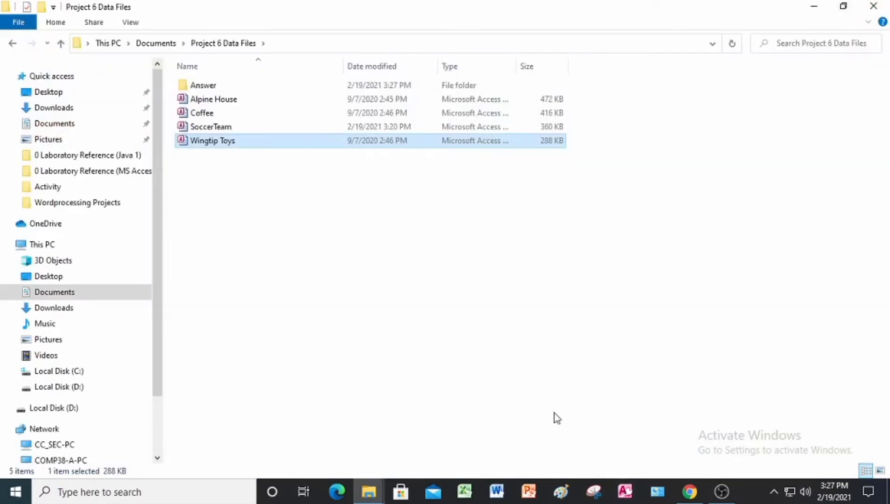
Switch to the Project 6 PDF in Chrome and read the Project 6-2 Fourth Coffee Inventory Report instructions
left_click(688, 494)
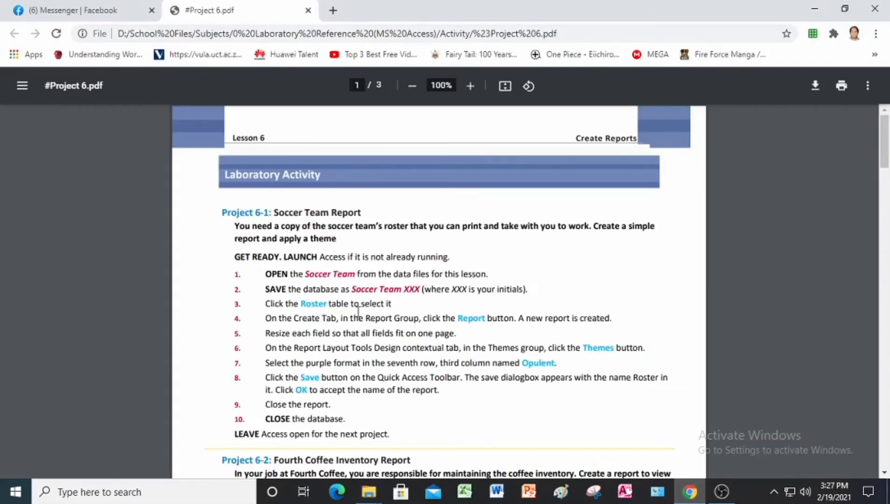
scroll(358, 311, "down", 5)
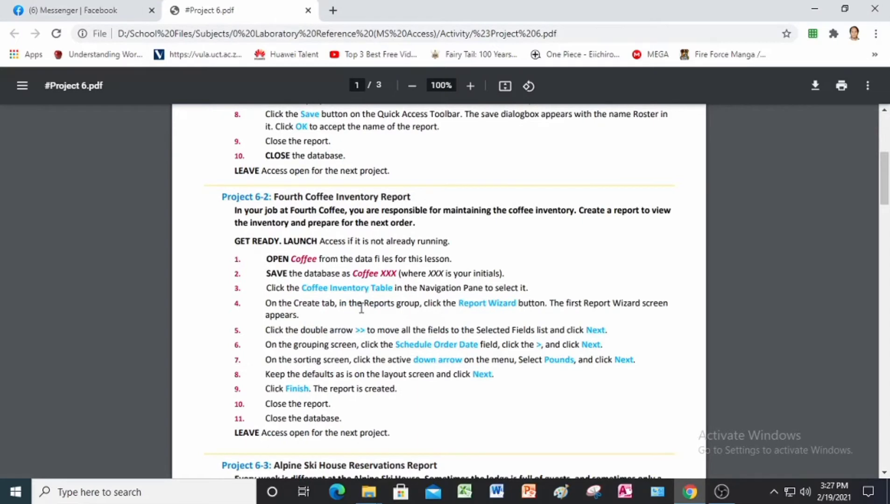
scroll(361, 309, "down", 2)
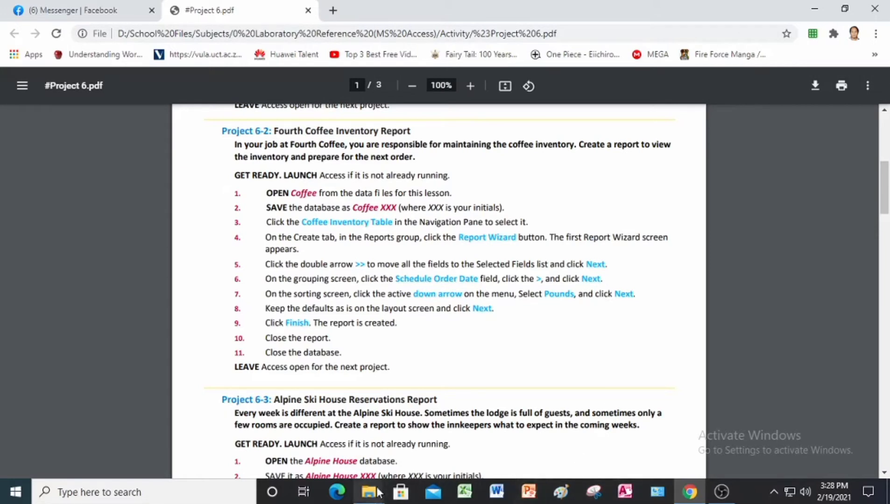
Launch Access, open the Coffee database from the Project 6 Data Files folder, and enable its content
left_click(625, 492)
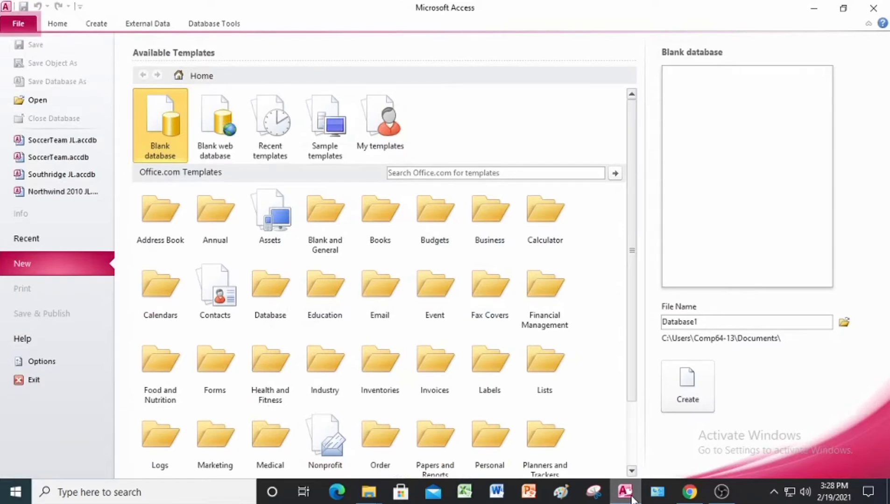
left_click(34, 101)
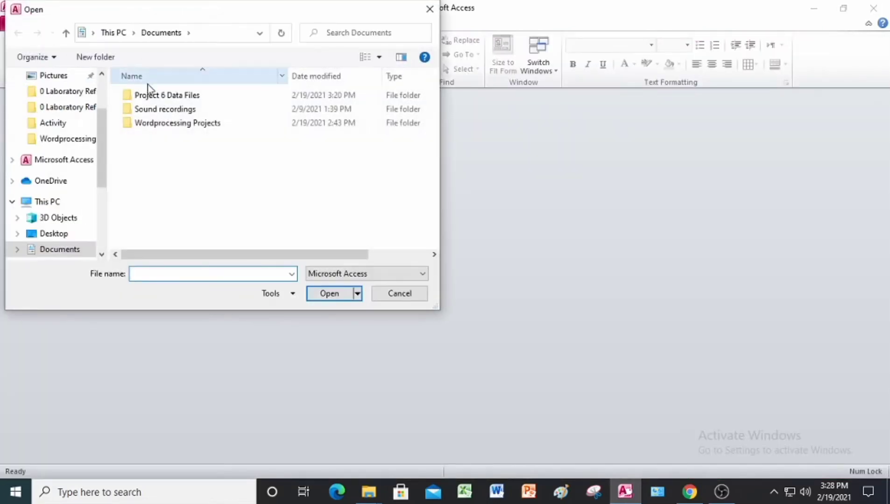
double_click(150, 96)
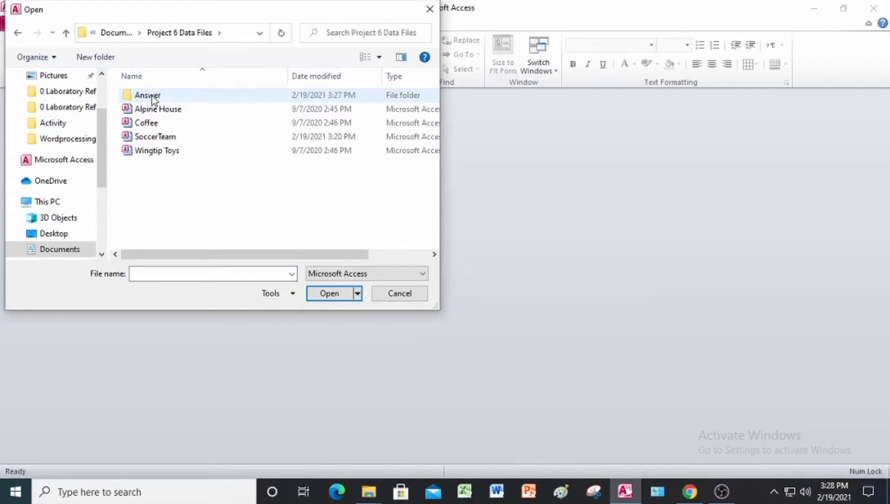
left_click(148, 123)
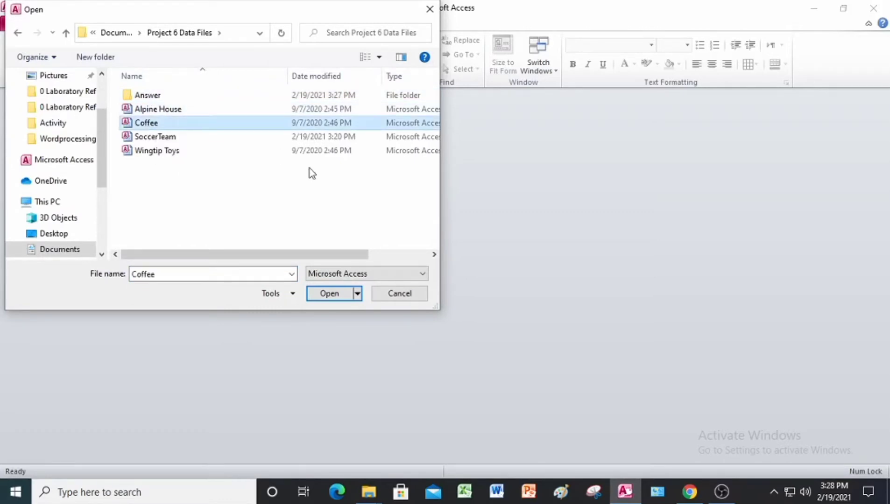
left_click(334, 297)
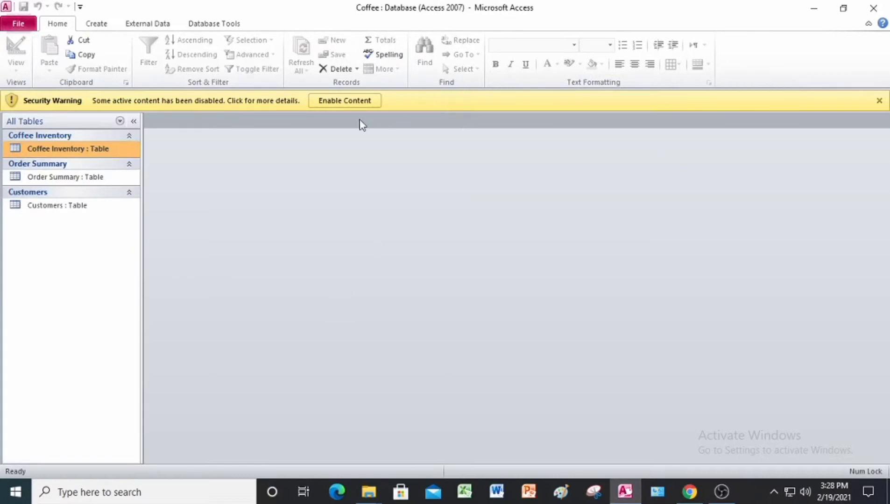
left_click(346, 101)
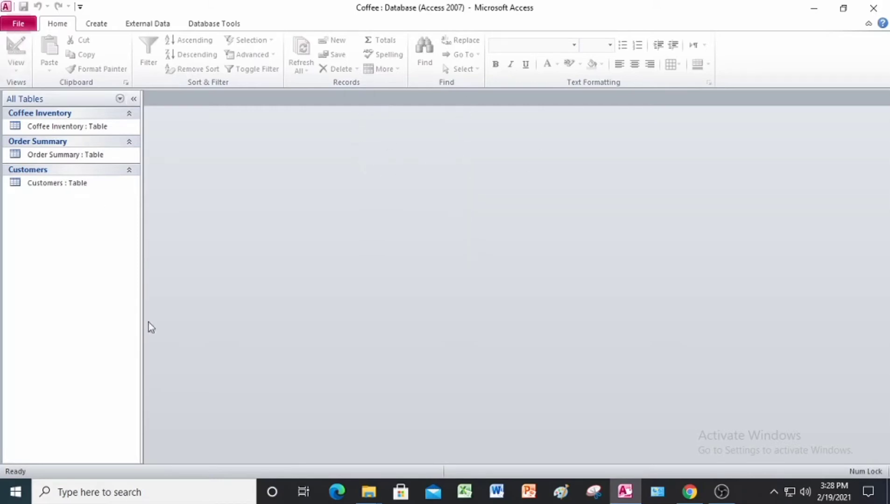
Save the database as Coffee JL in the Answer folder and enable the content of the new copy
left_click(15, 27)
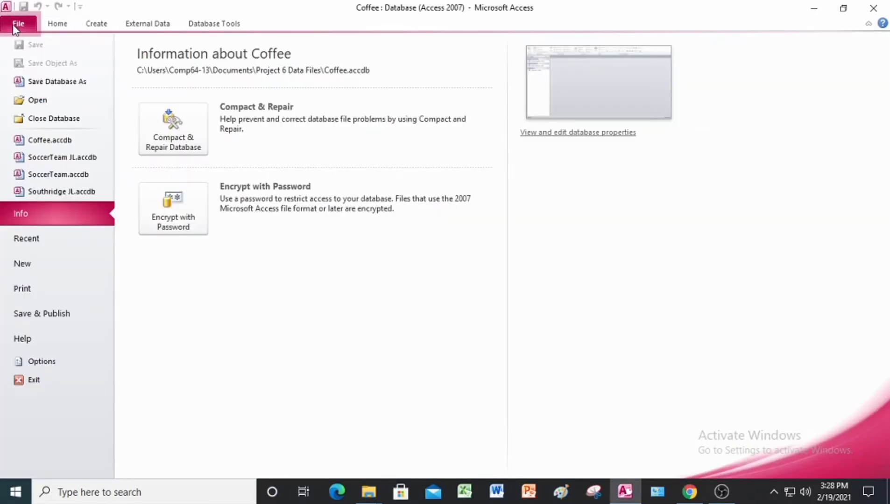
left_click(57, 82)
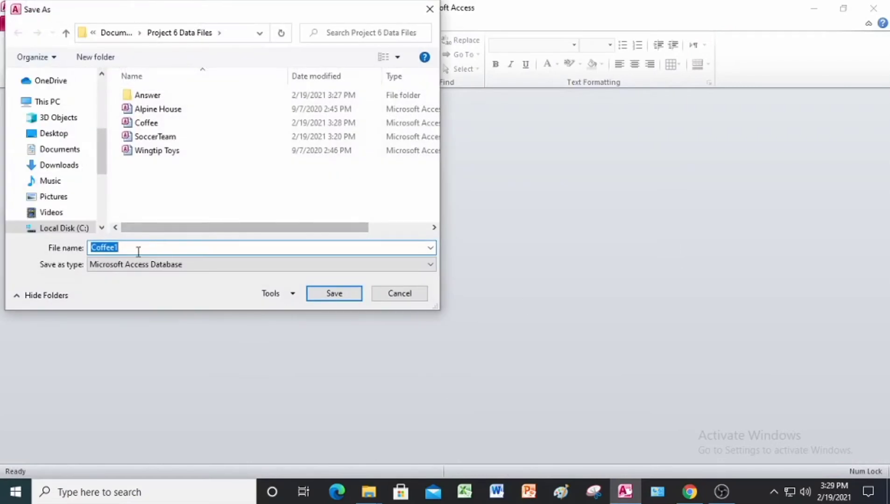
left_click(138, 251)
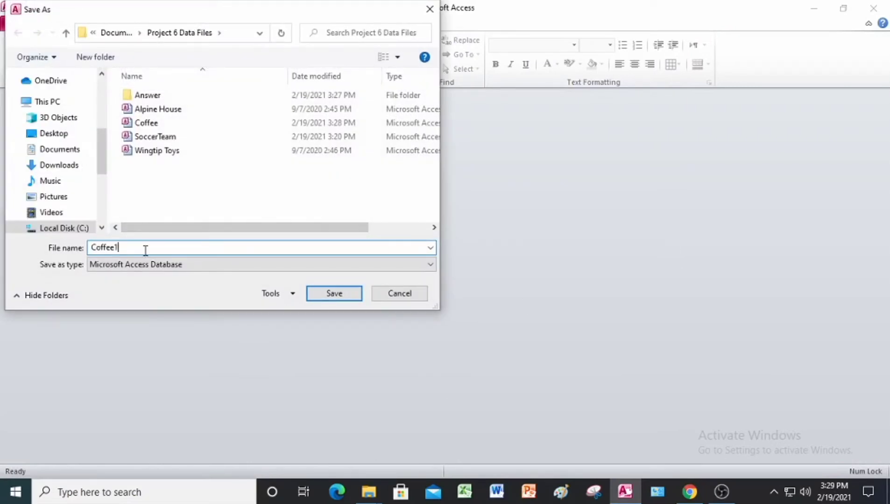
key("BackSpace")
type("JL")
double_click(161, 96)
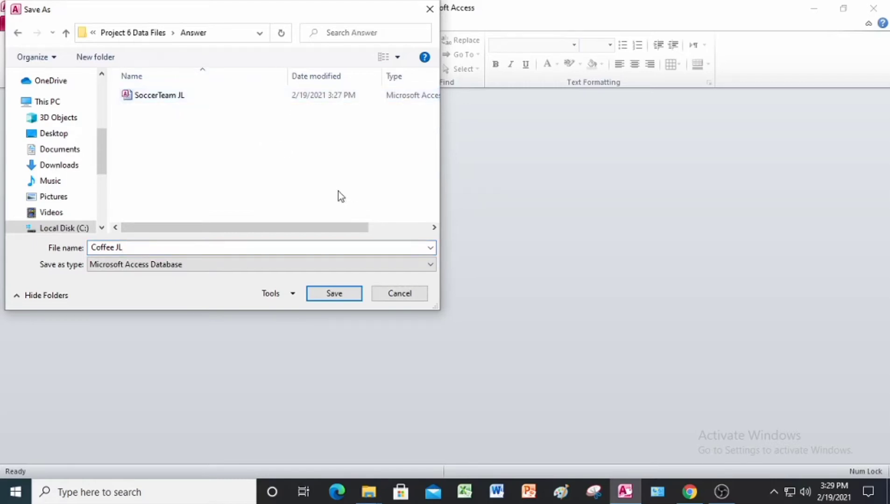
left_click(345, 295)
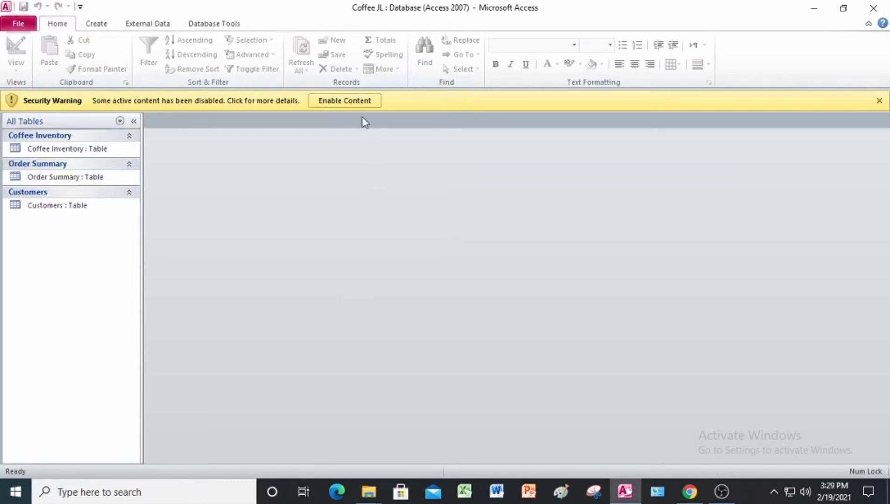
left_click(352, 102)
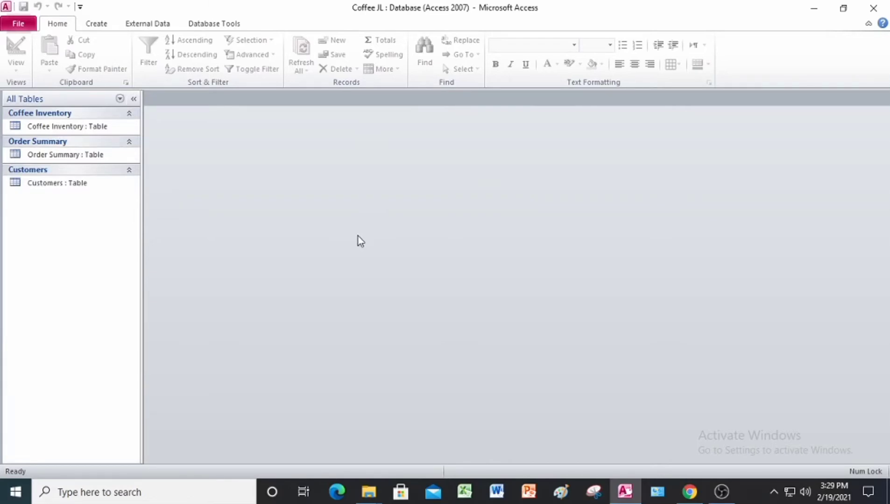
Start a Report Wizard report based on the Coffee Inventory table and include all of its fields
left_click(61, 127)
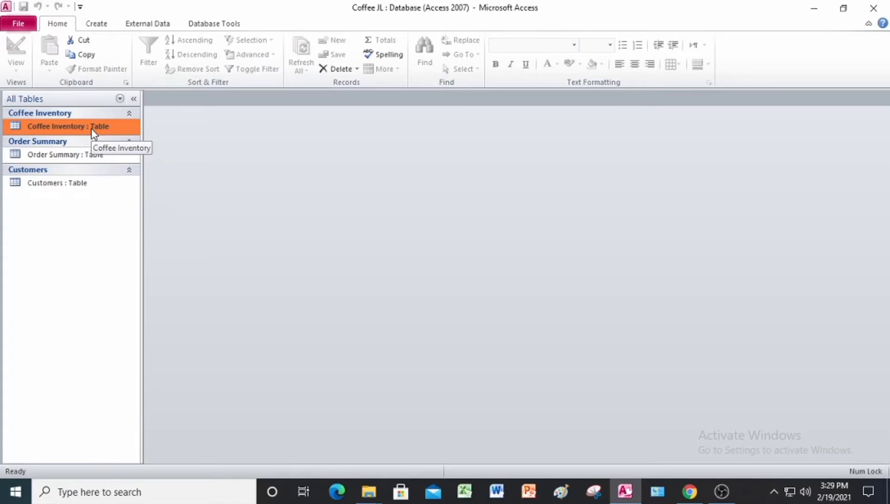
left_click(100, 27)
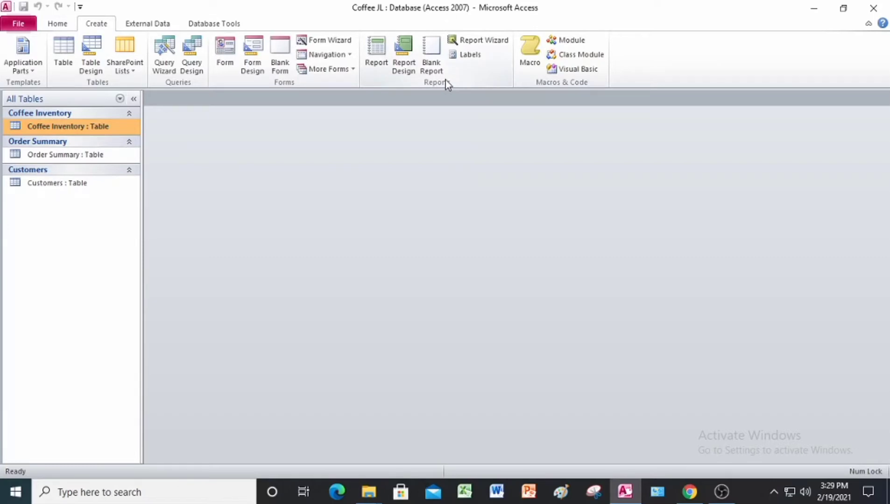
left_click(469, 42)
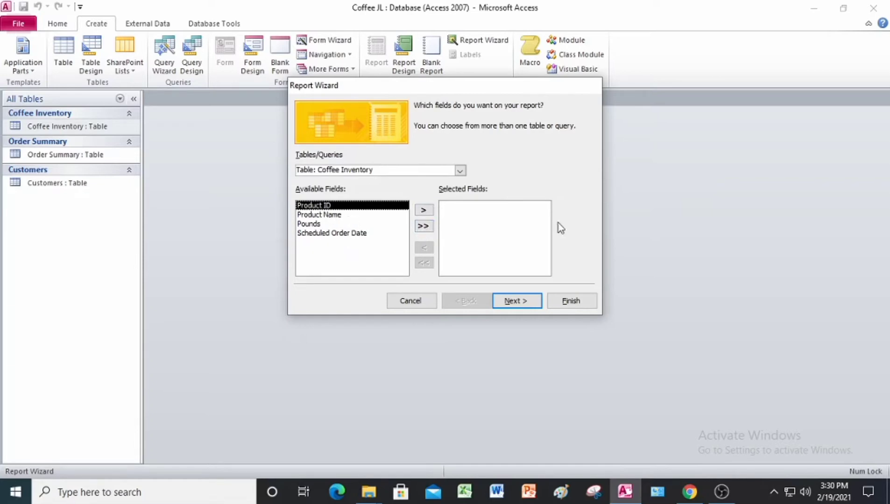
left_click(423, 227)
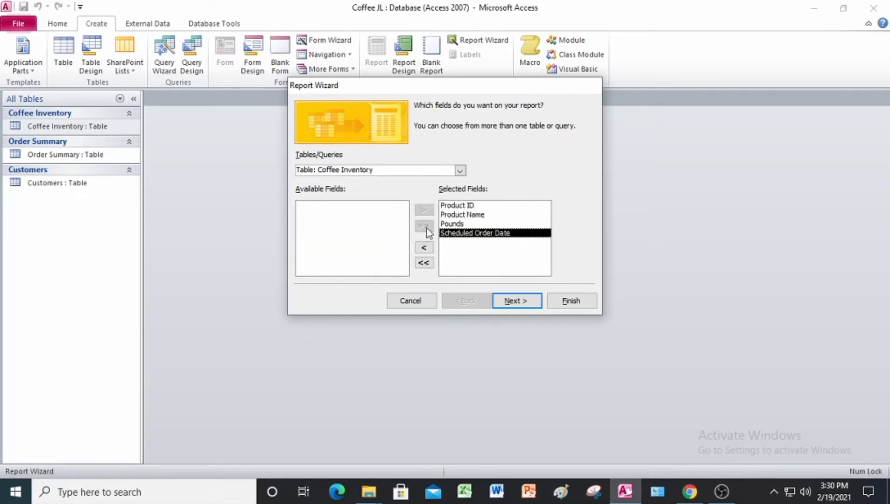
left_click(519, 307)
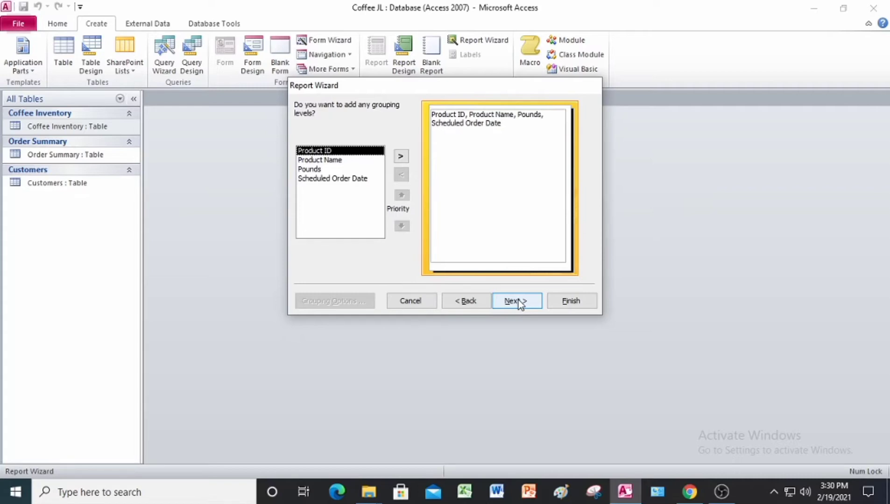
Group the report by Scheduled Order Date and sort its detail records by Pounds in ascending order
left_click(325, 179)
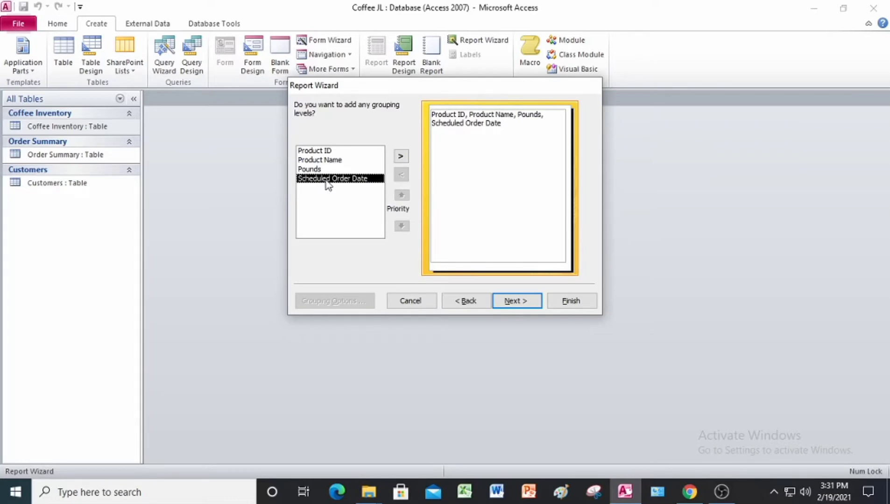
left_click(400, 157)
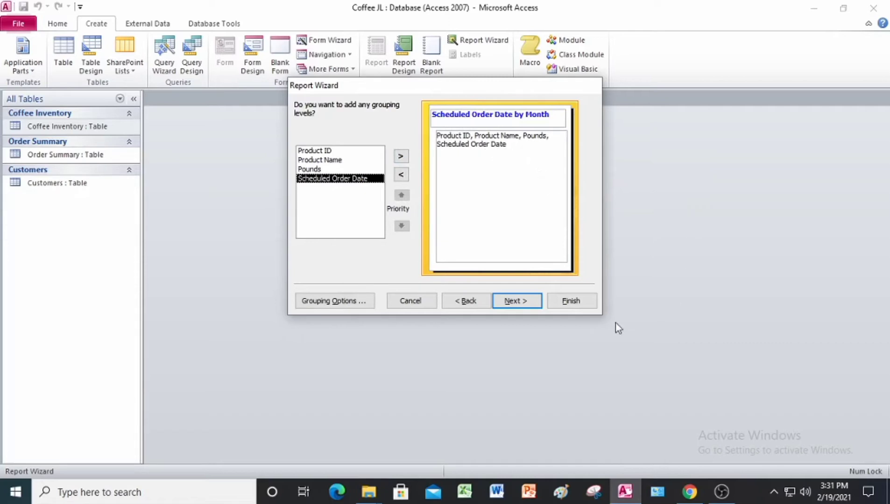
left_click(528, 307)
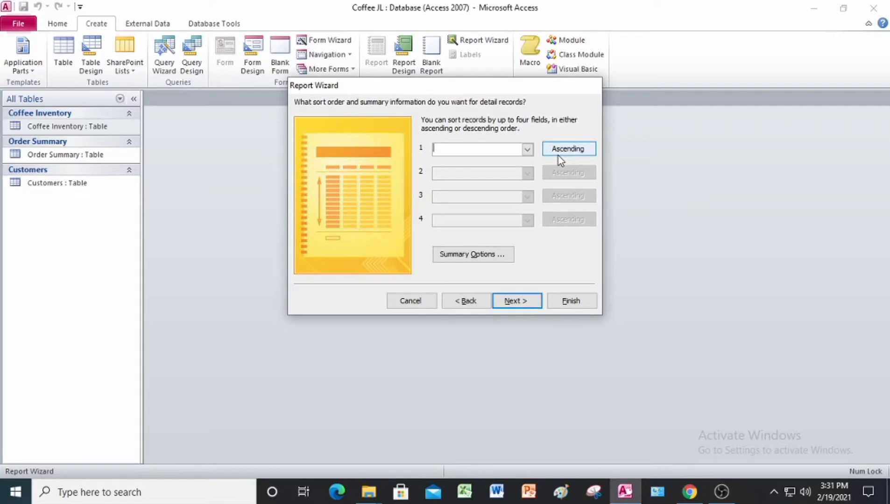
left_click(527, 149)
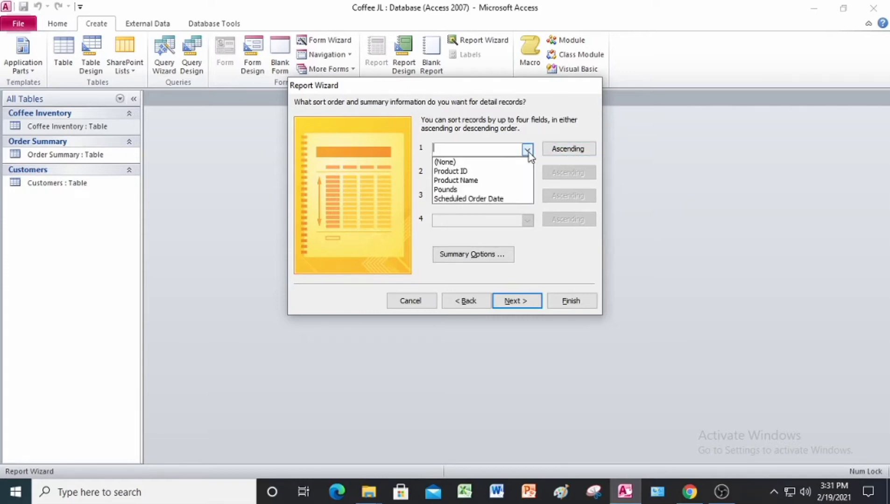
left_click(465, 190)
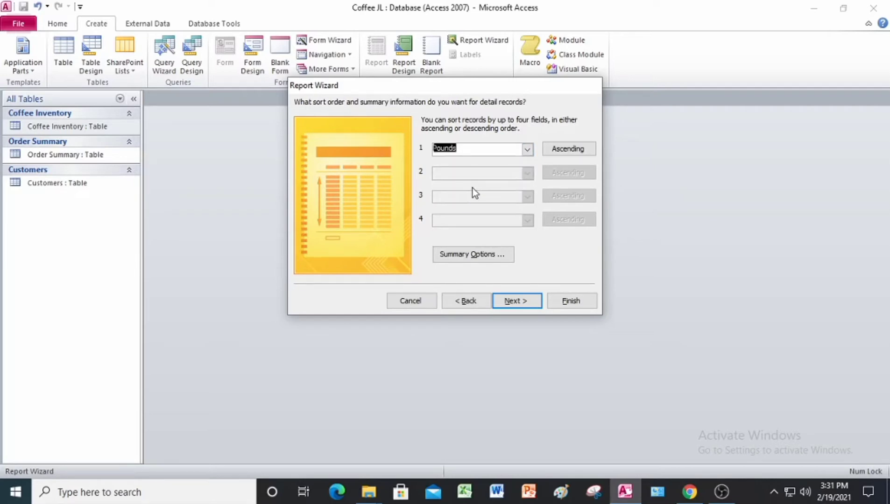
left_click(529, 302)
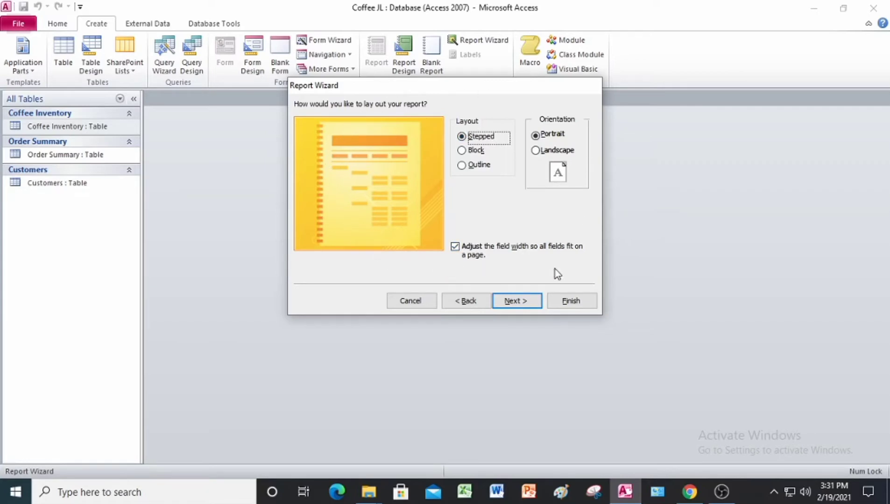
Keep the stepped portrait layout and the title Coffee Inventory, finish the report, and look through its preview
left_click(516, 301)
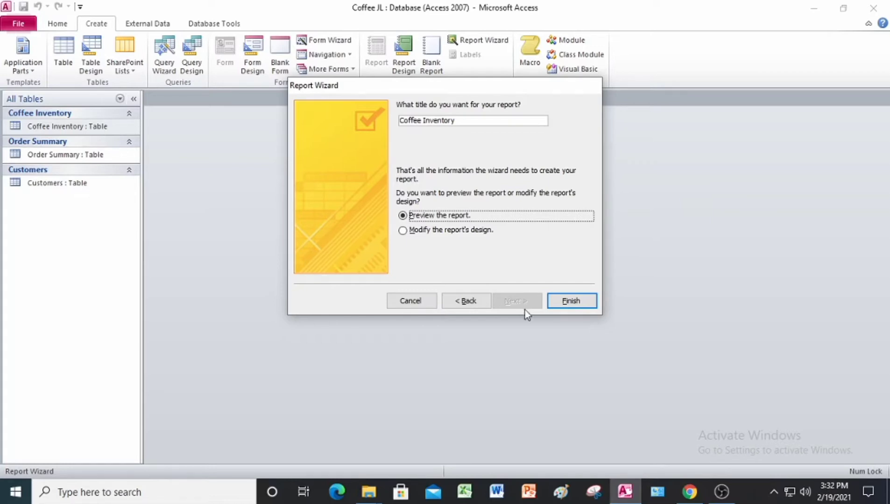
left_click(571, 301)
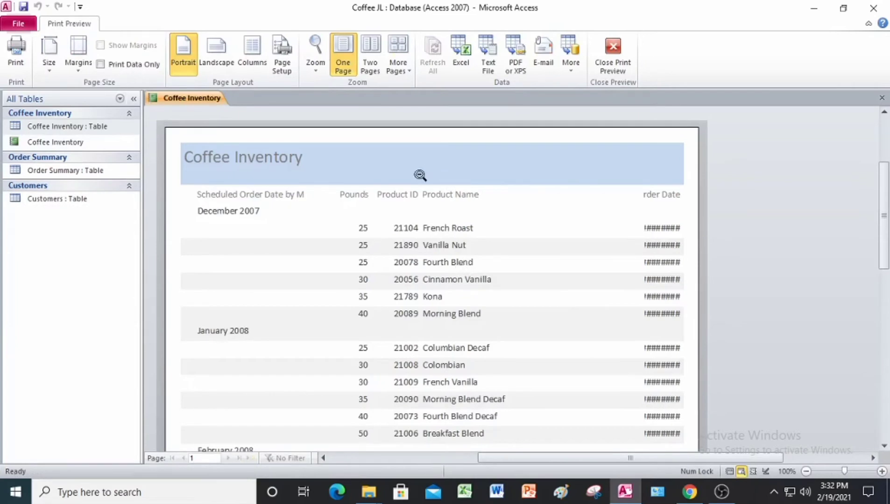
scroll(420, 296, "down", 3)
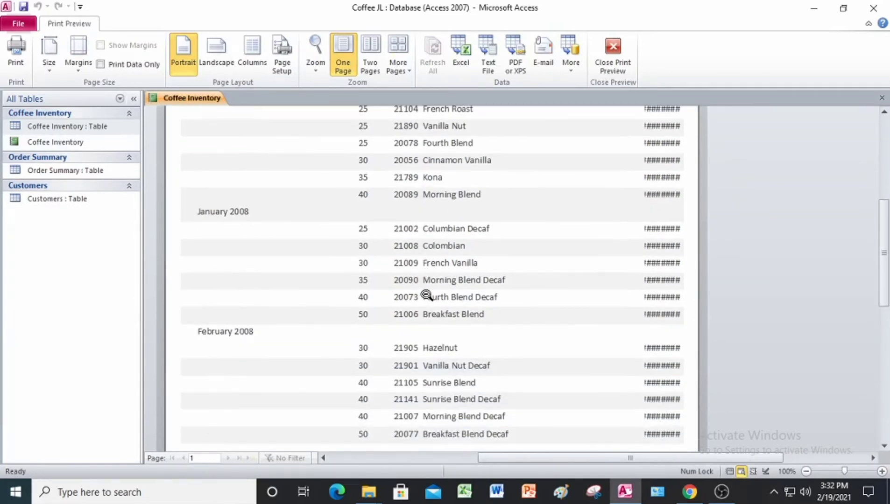
scroll(425, 296, "down", 2)
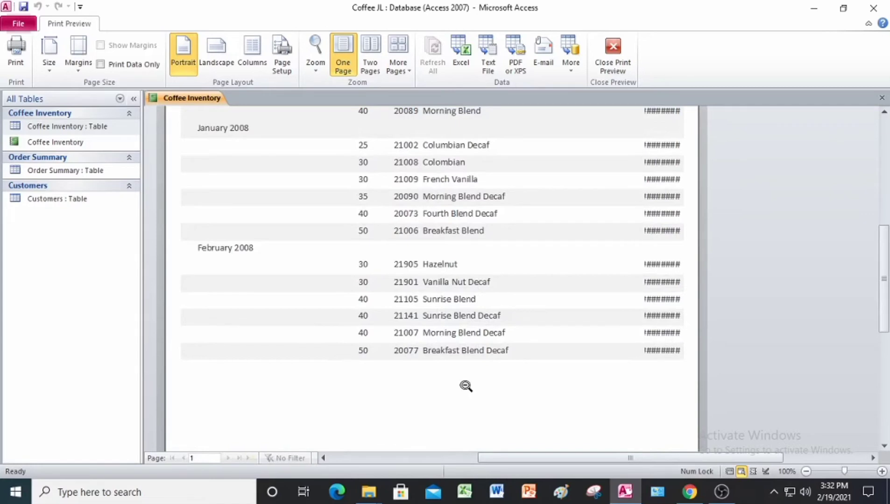
scroll(385, 361, "up", 2)
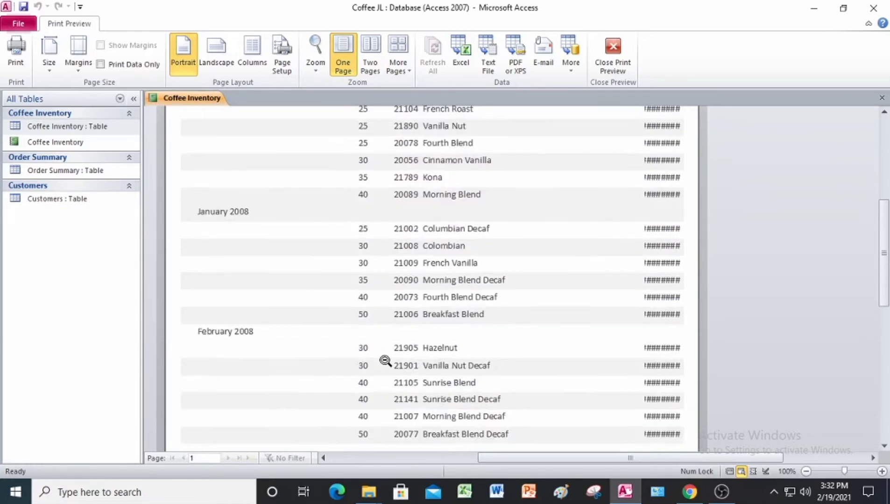
scroll(385, 361, "up", 2)
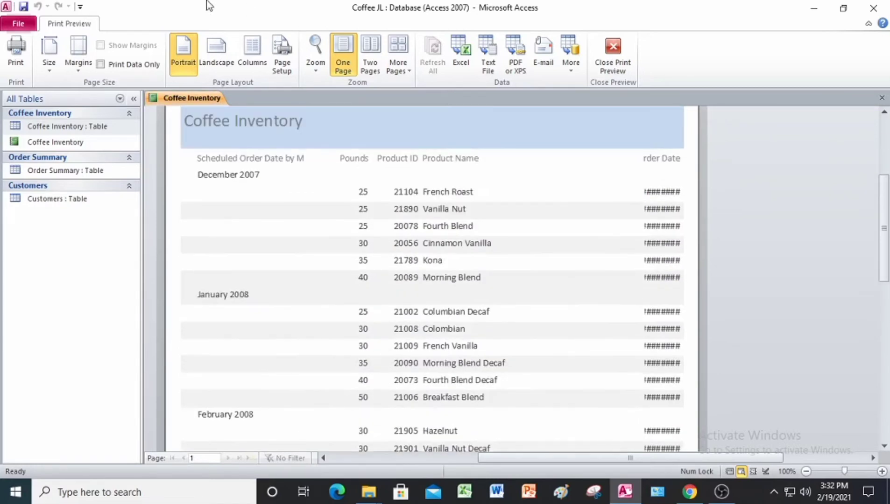
Close the Coffee Inventory report and exit Access
right_click(192, 100)
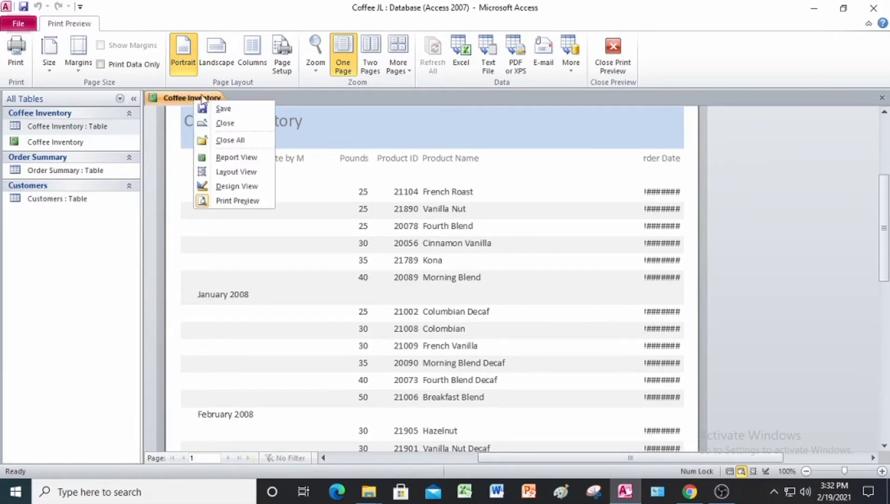
left_click(228, 124)
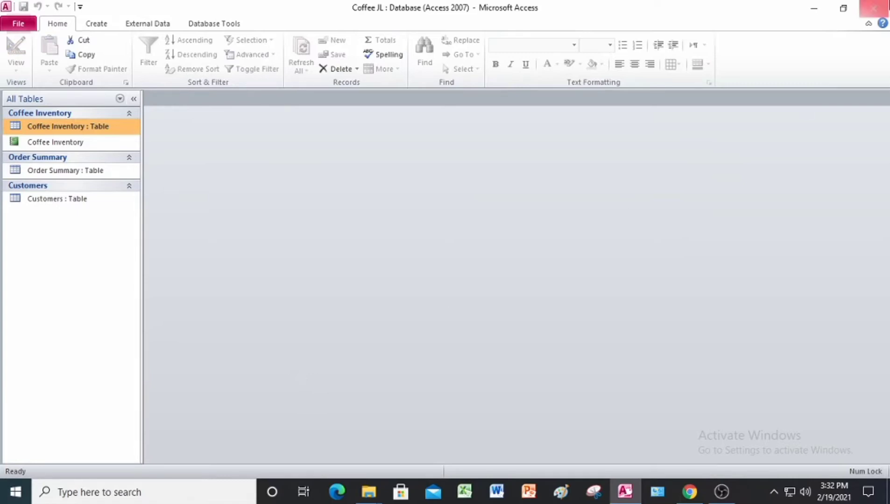
left_click(873, 9)
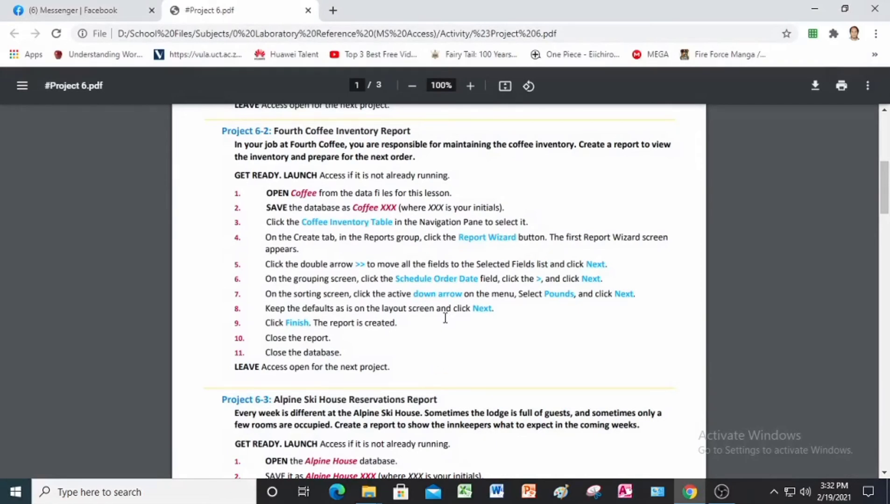
Read the Project 6-3 instructions, launch Access, and open the Alpine House database from Project 6 Data Files with its content enabled
scroll(445, 318, "down", 4)
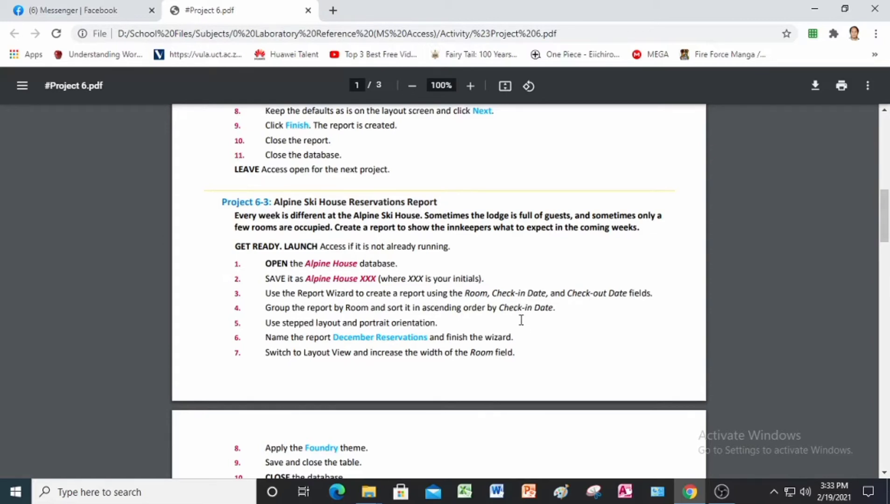
left_click(632, 502)
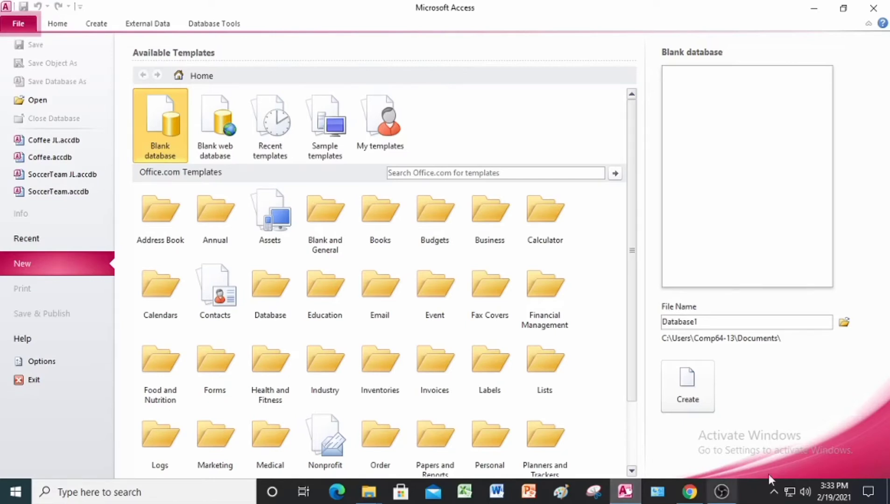
left_click(41, 103)
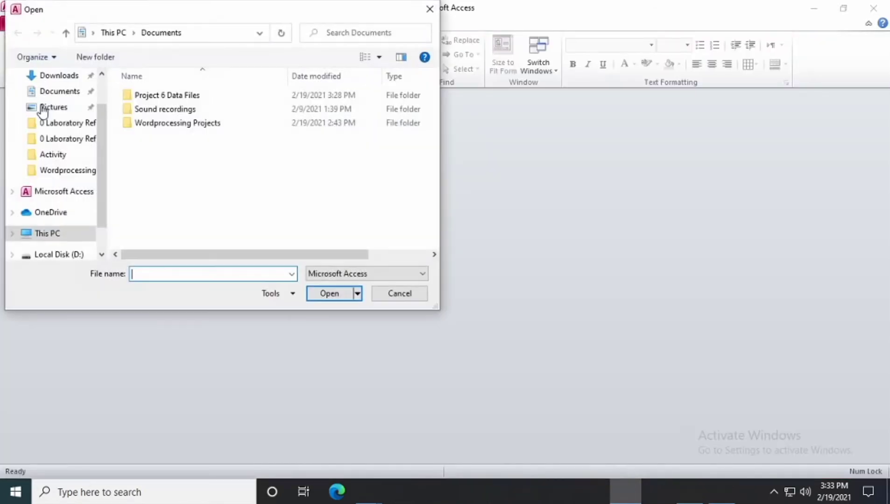
double_click(189, 96)
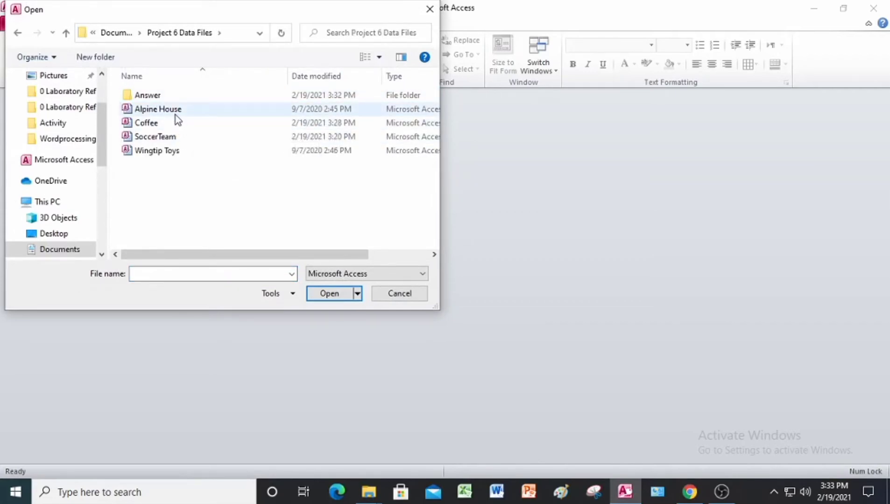
left_click(176, 115)
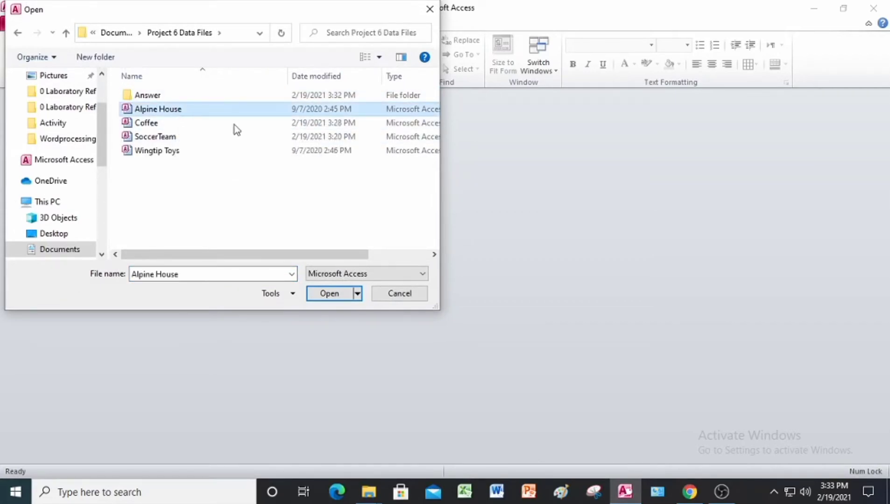
left_click(330, 294)
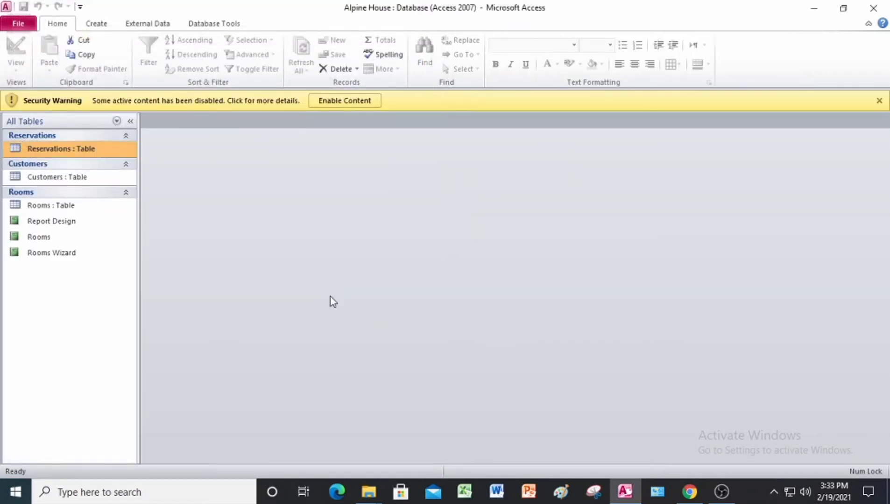
left_click(363, 100)
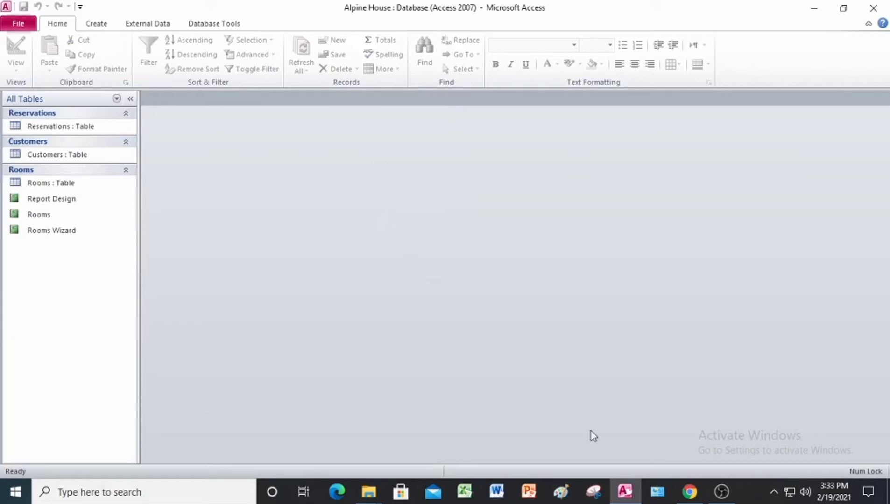
Save a copy of the database as Alpine House JL in the Answer folder and enable its content
left_click(18, 23)
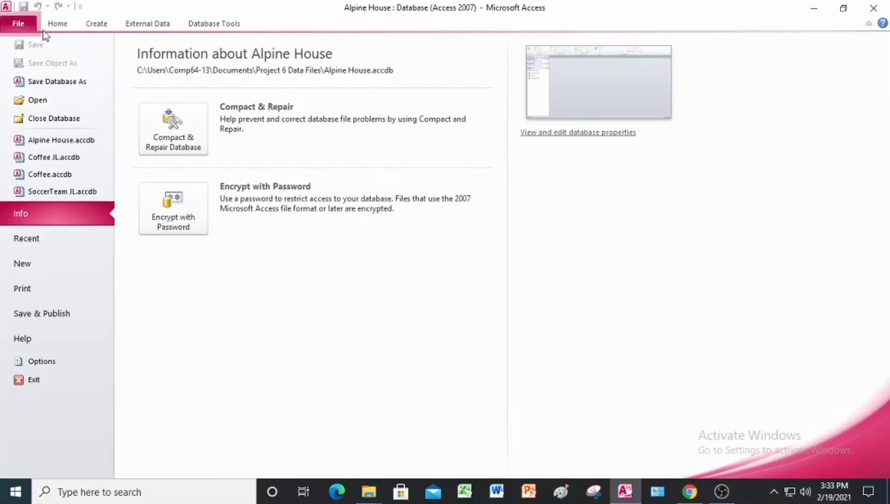
left_click(63, 84)
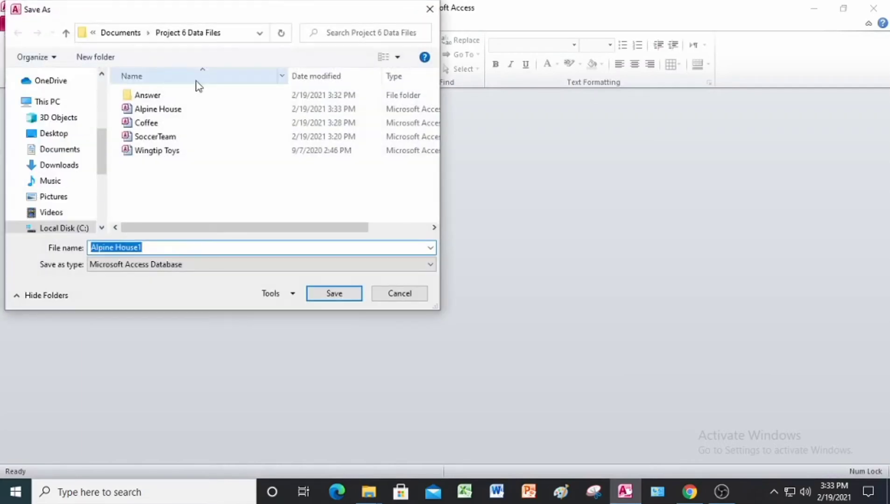
left_click(165, 249)
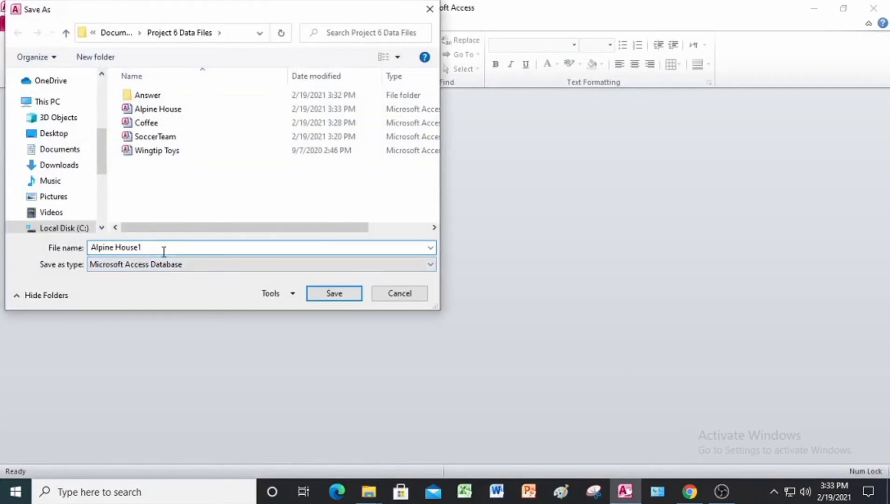
key("BackSpace")
type("JL")
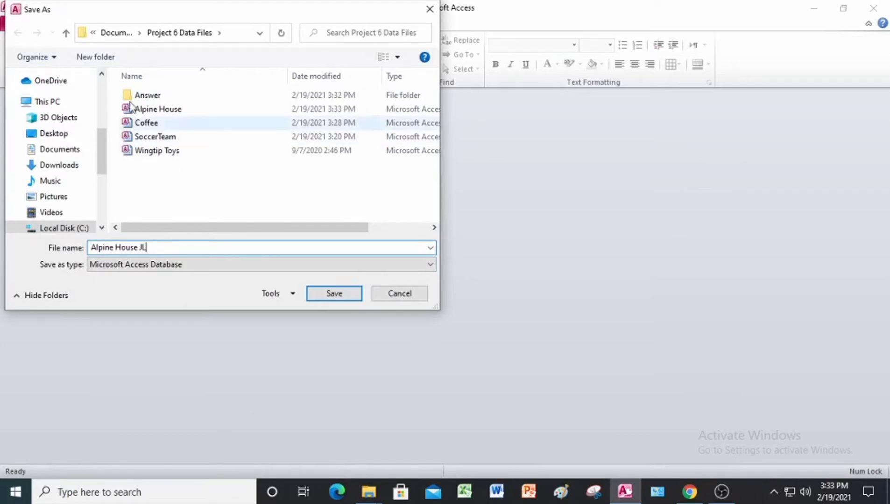
double_click(142, 95)
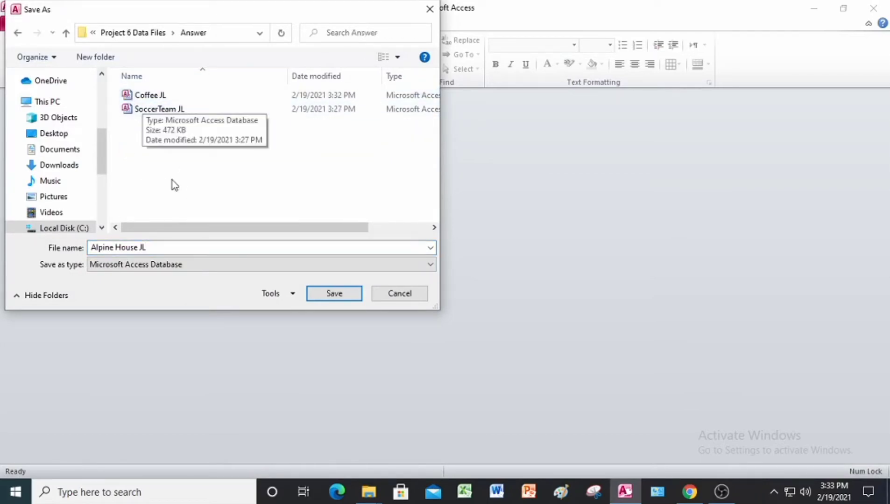
left_click(336, 294)
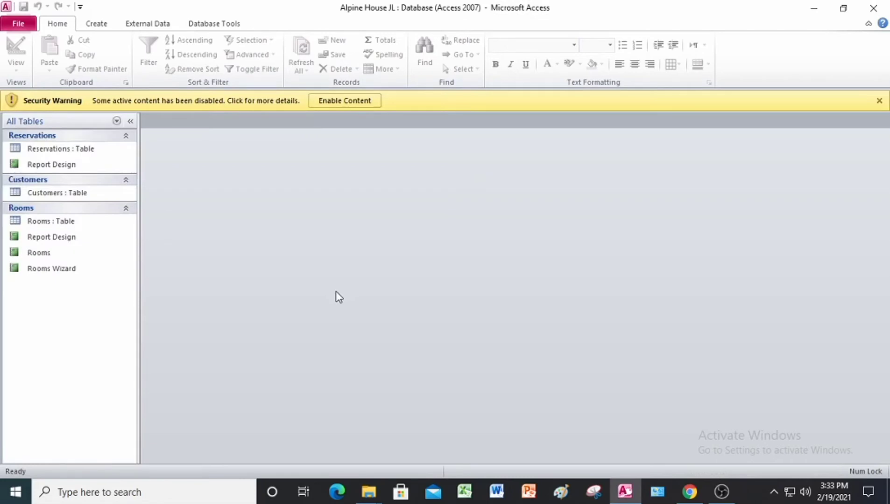
left_click(338, 99)
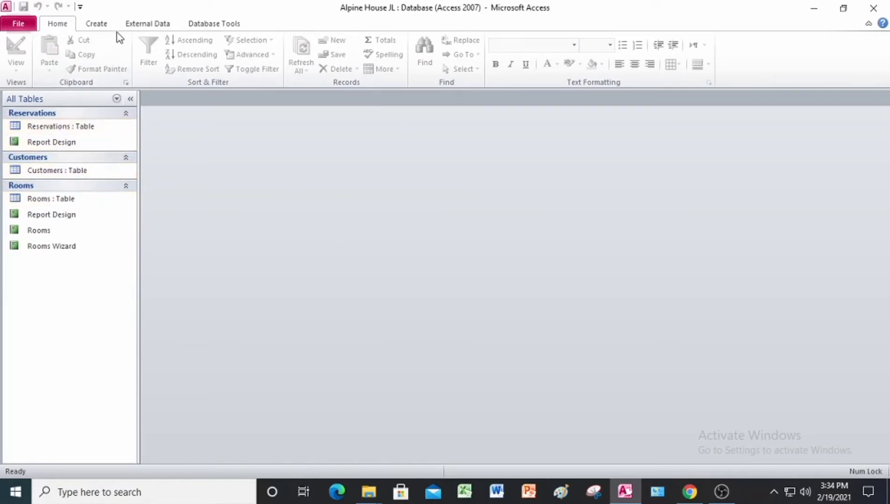
Start a Report Wizard report on the Reservations table with the fields Room, Check-in Date and Check-out Date
left_click(64, 130)
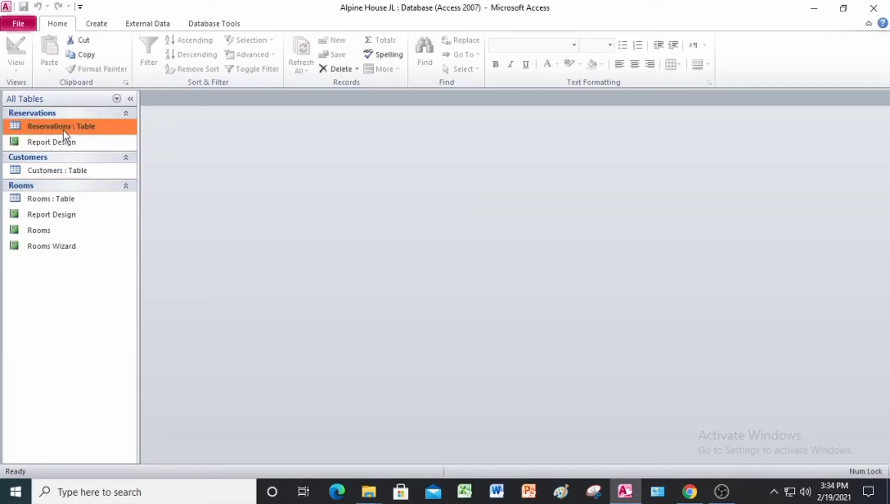
left_click(96, 24)
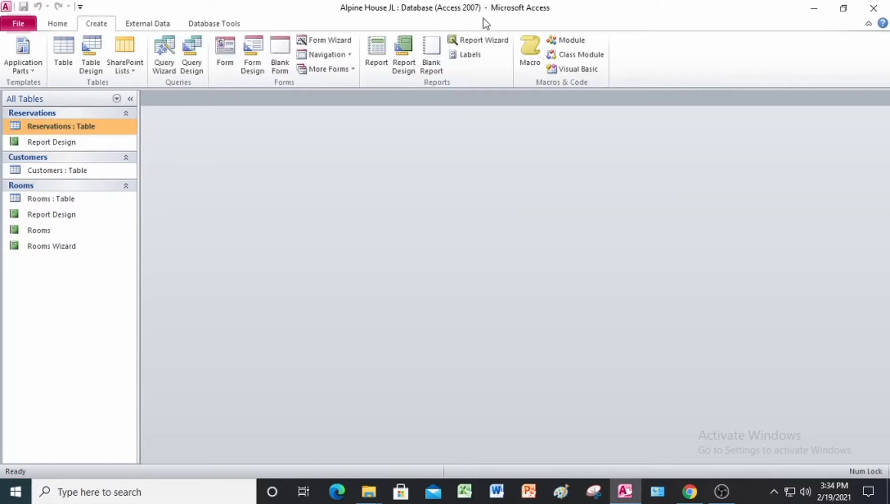
left_click(479, 40)
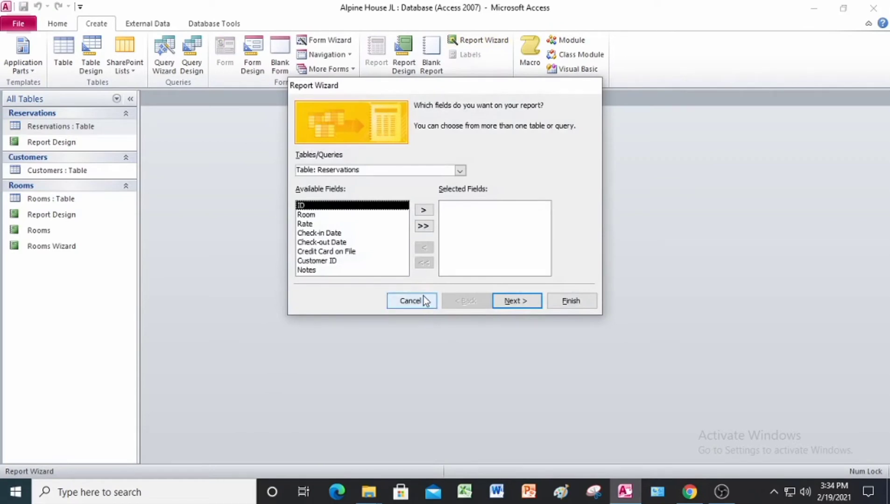
left_click(312, 216)
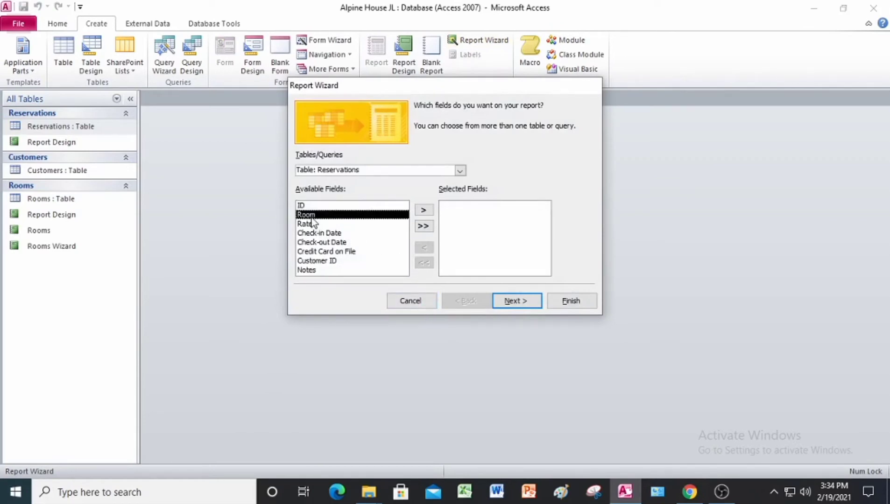
left_click(423, 210)
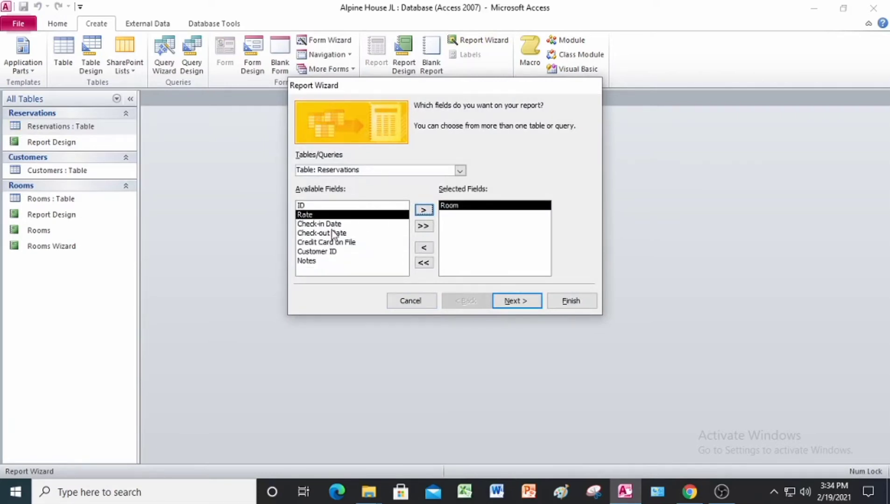
left_click(332, 225)
left_click(419, 211)
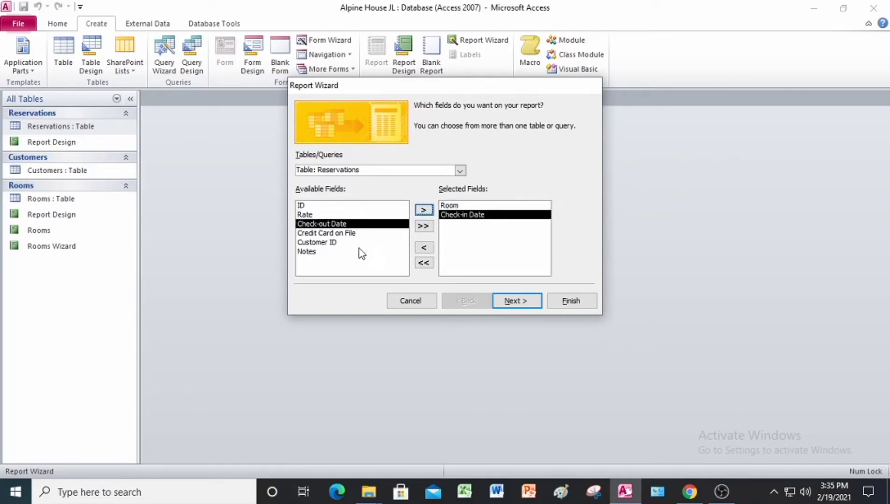
left_click(425, 211)
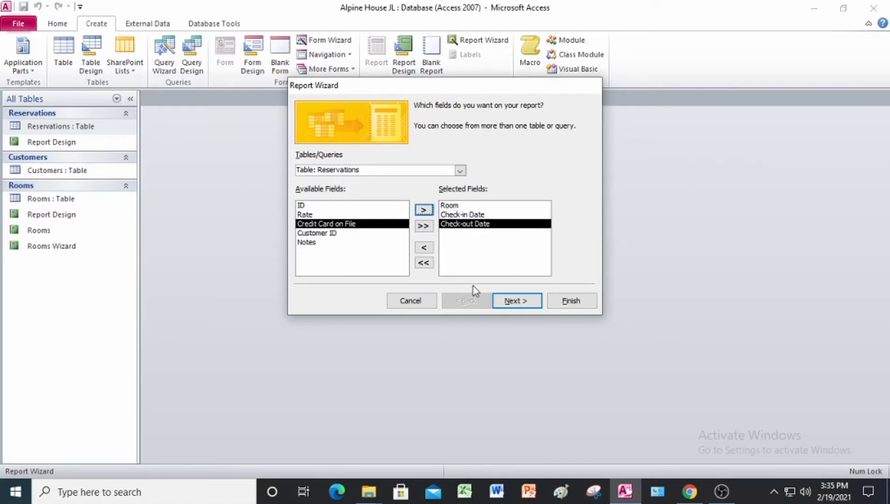
left_click(518, 306)
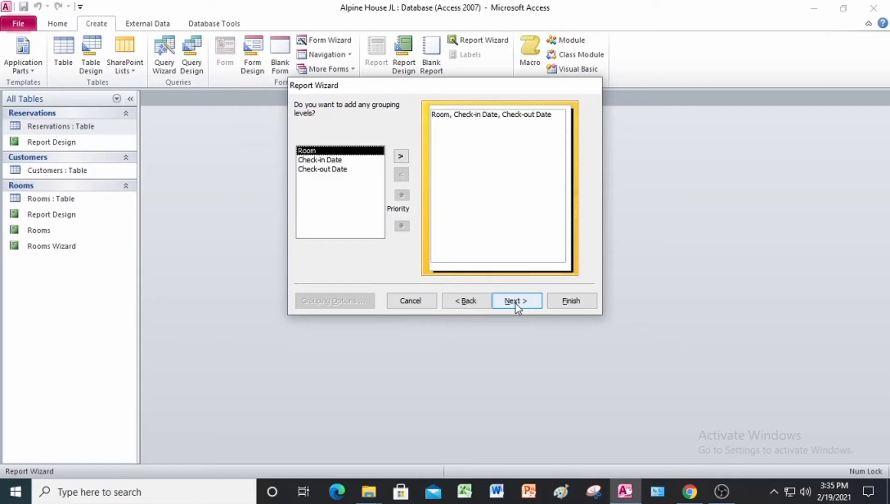
Group the report by Room and sort its detail records by Check-in Date in ascending order
left_click(401, 157)
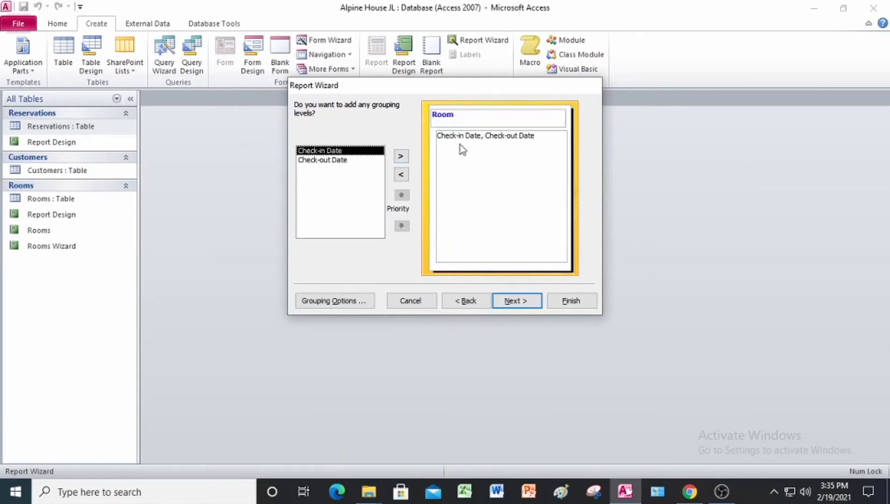
left_click(516, 301)
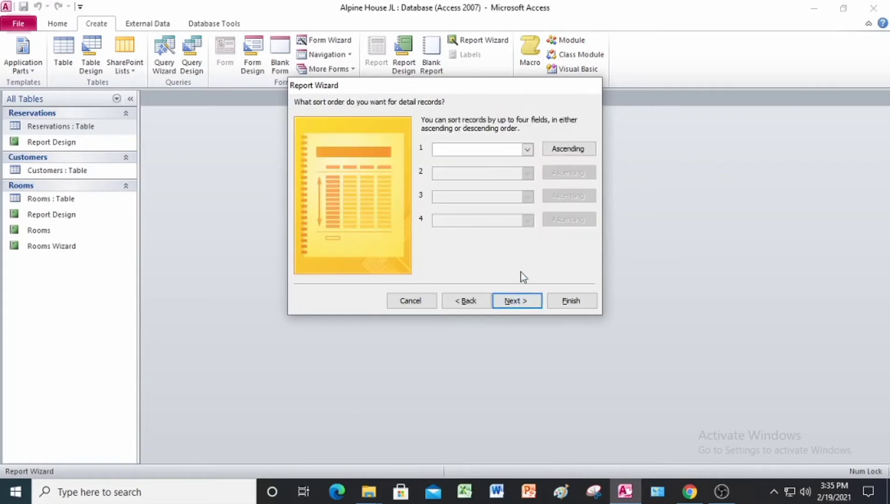
left_click(528, 154)
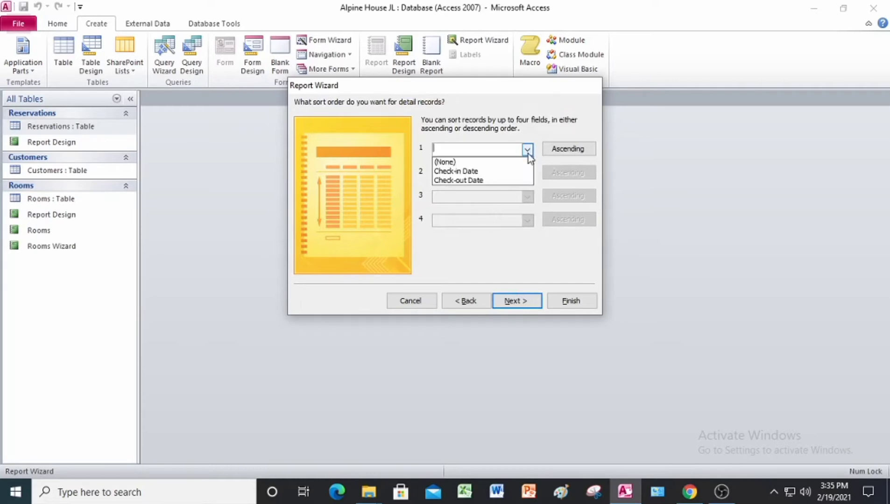
left_click(506, 171)
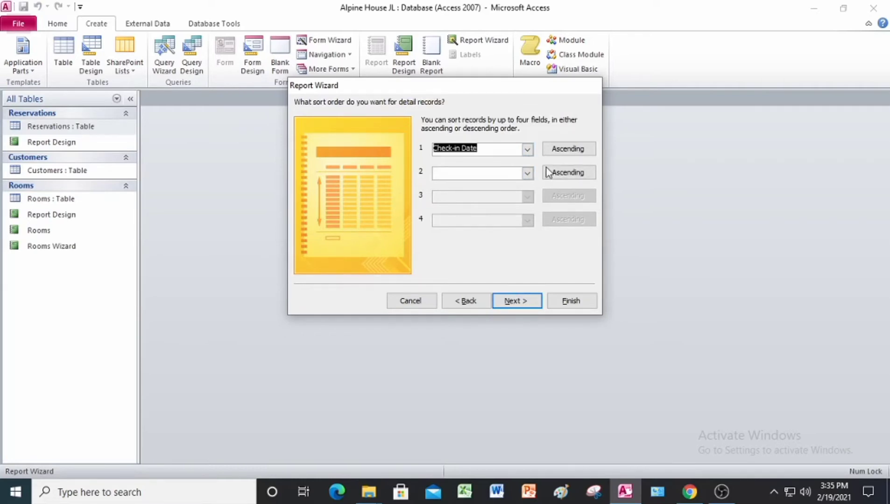
left_click(515, 301)
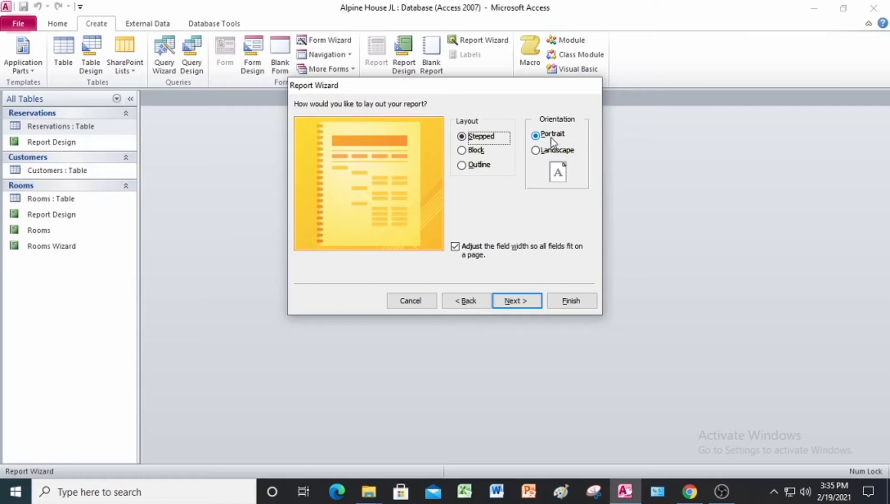
Keep the stepped portrait layout and the title Reservations, and finish the report with the preview option
left_click(519, 301)
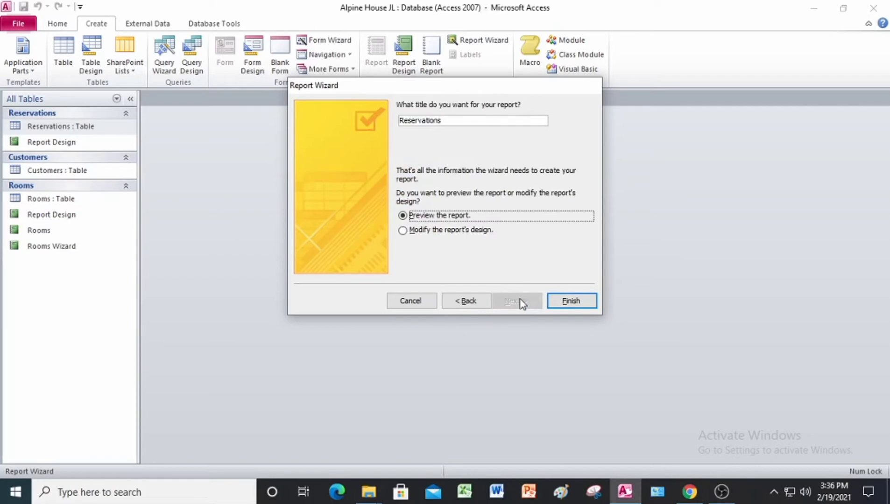
left_click(456, 120)
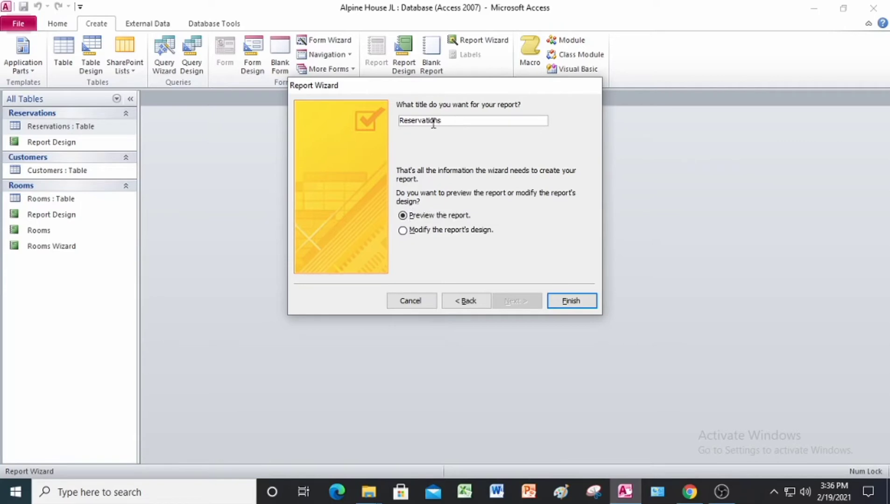
left_click(400, 120)
type("December")
left_click(570, 301)
Close the report preview and rename the Reservations report as December Reservations
right_click(171, 104)
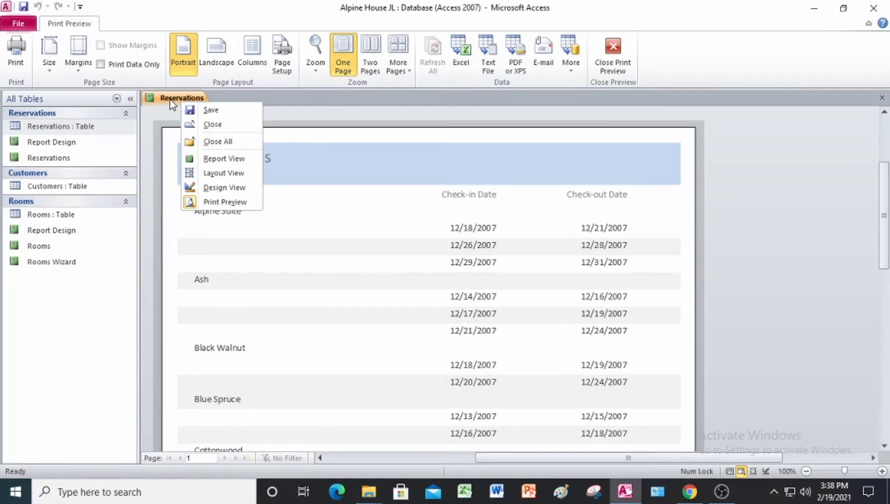
right_click(171, 102)
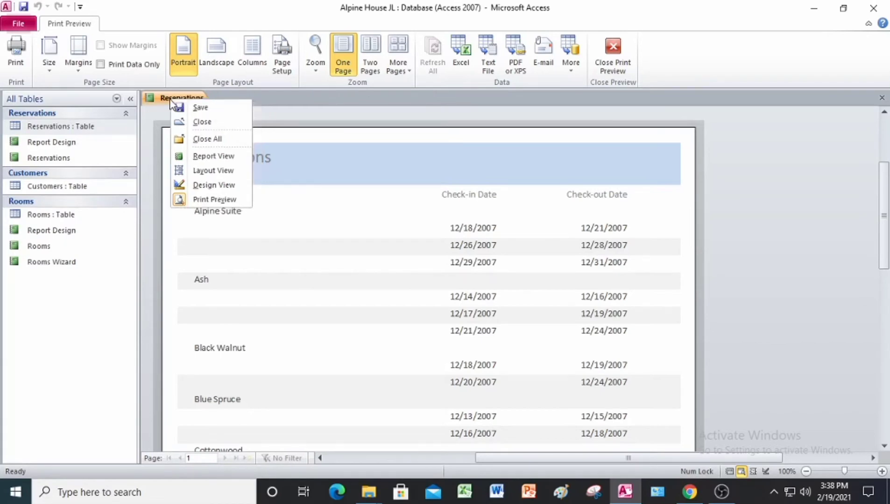
left_click(214, 125)
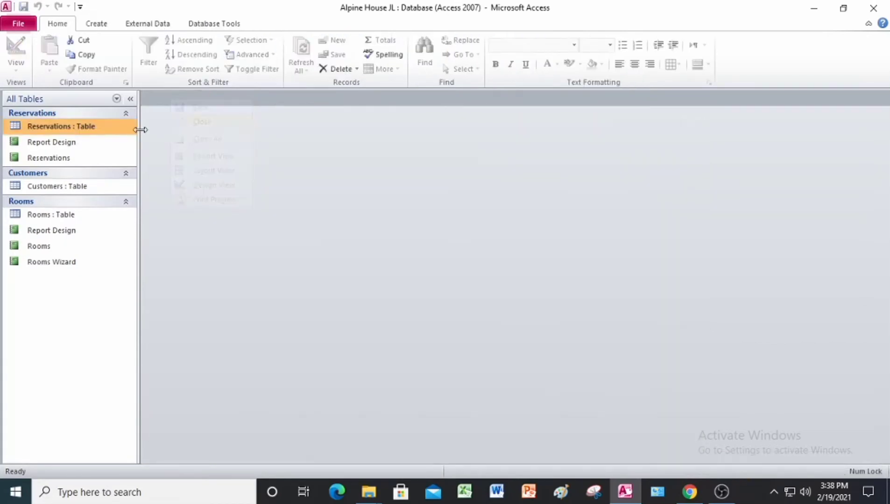
left_click(47, 161)
right_click(47, 161)
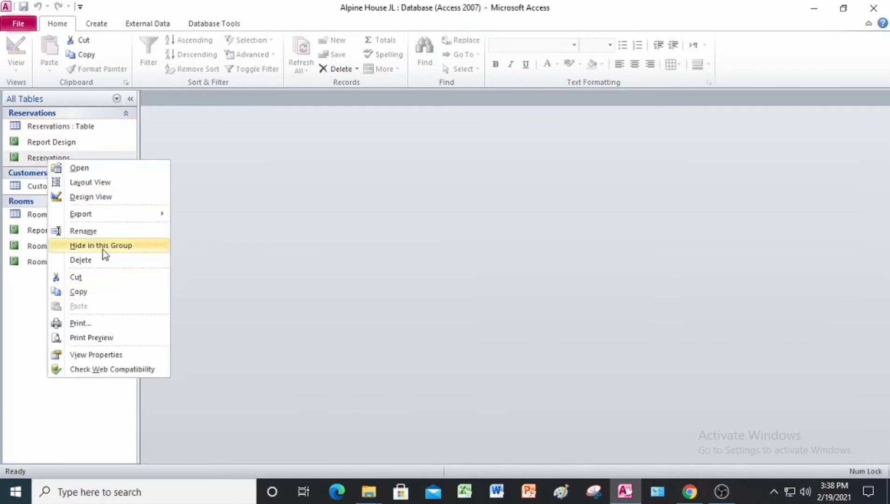
left_click(101, 231)
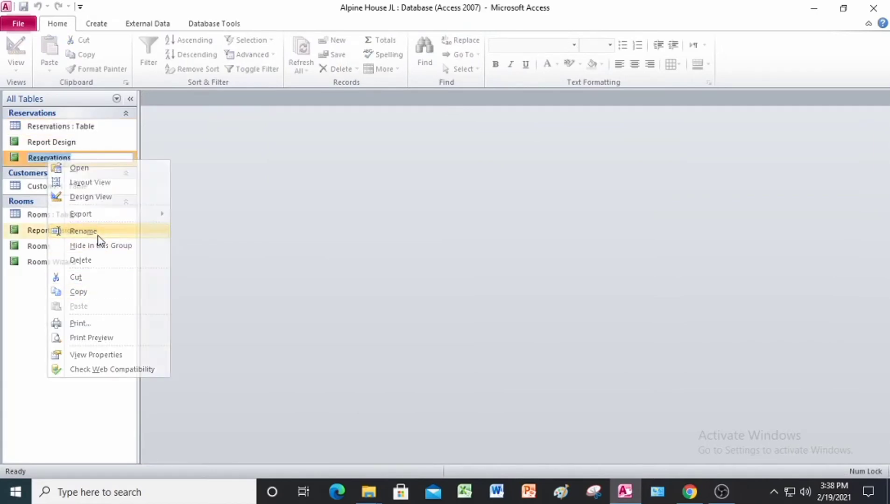
left_click(29, 158)
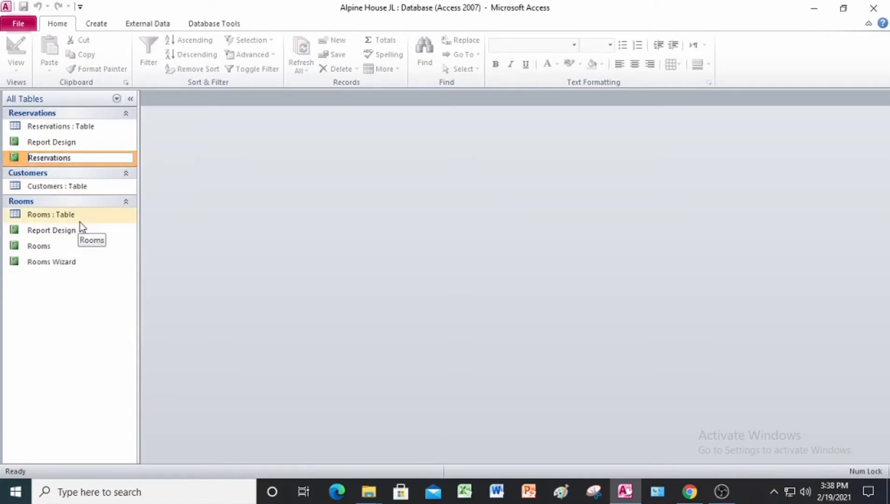
type("December")
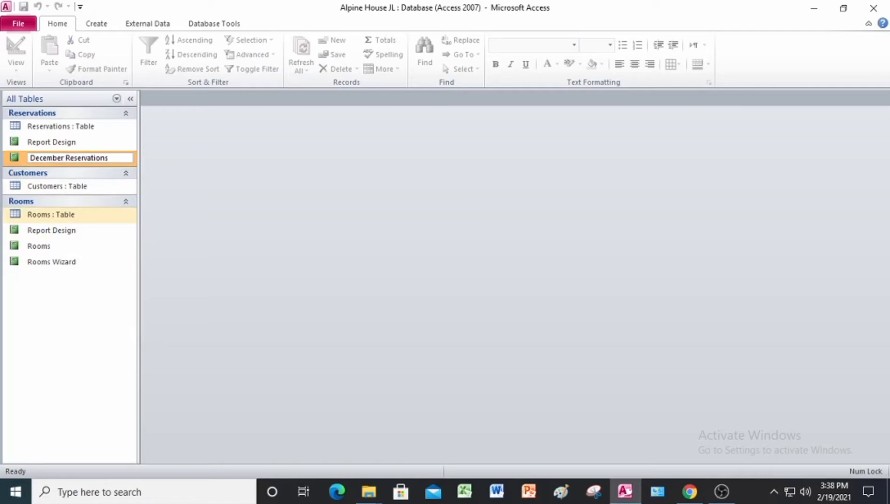
key("Return")
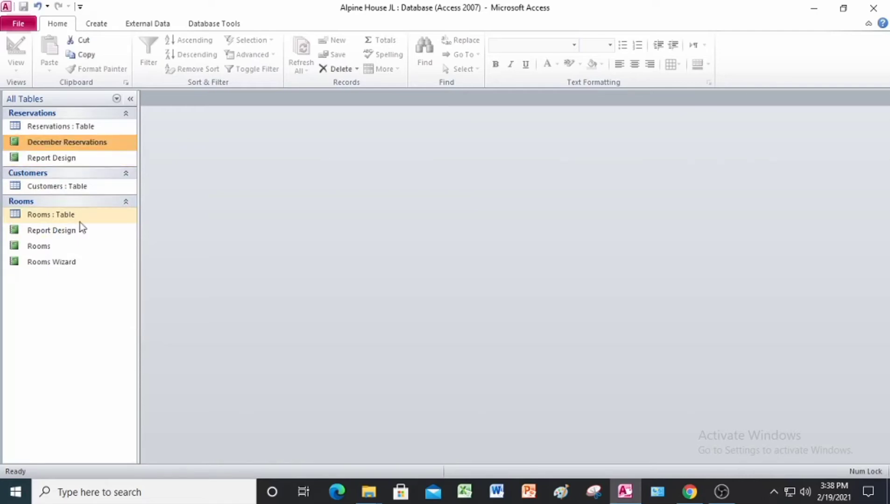
Open the December Reservations report, look through its records, and switch it to Layout View
double_click(88, 146)
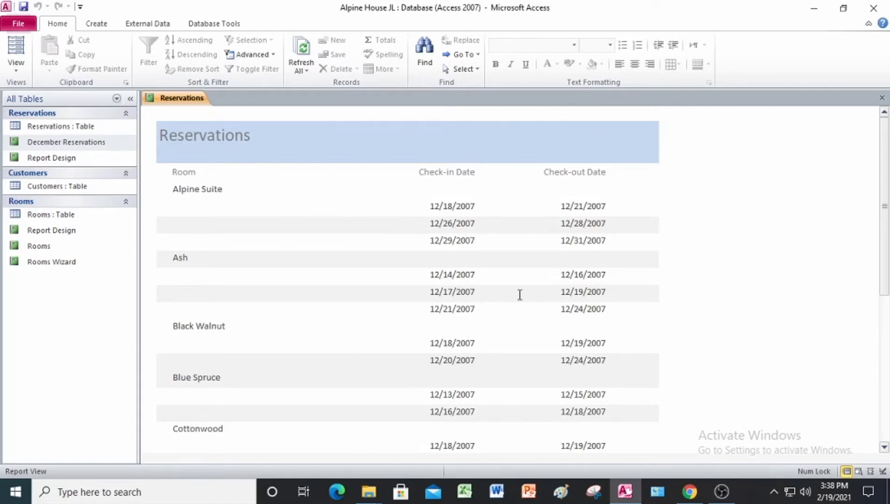
scroll(406, 271, "down", 2)
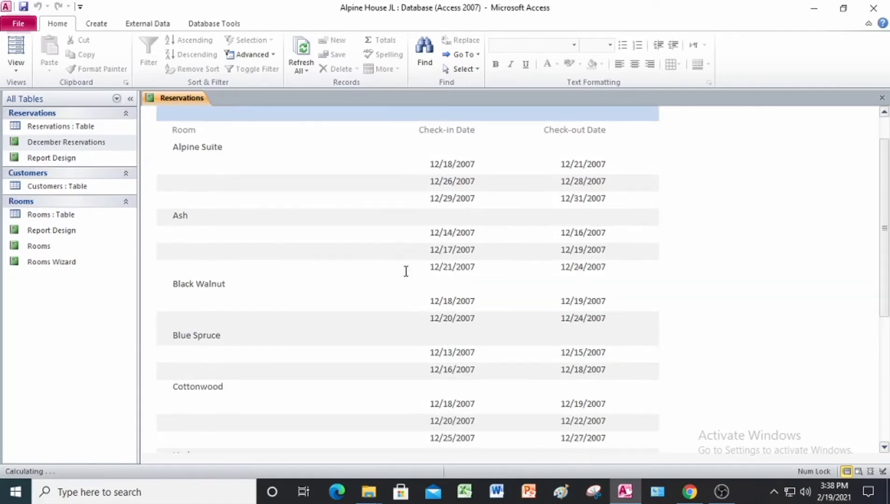
scroll(407, 269, "up", 2)
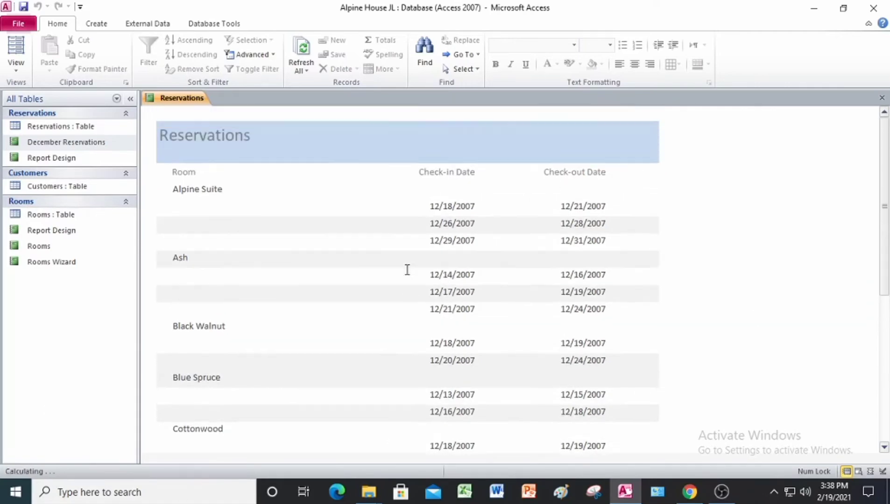
right_click(187, 101)
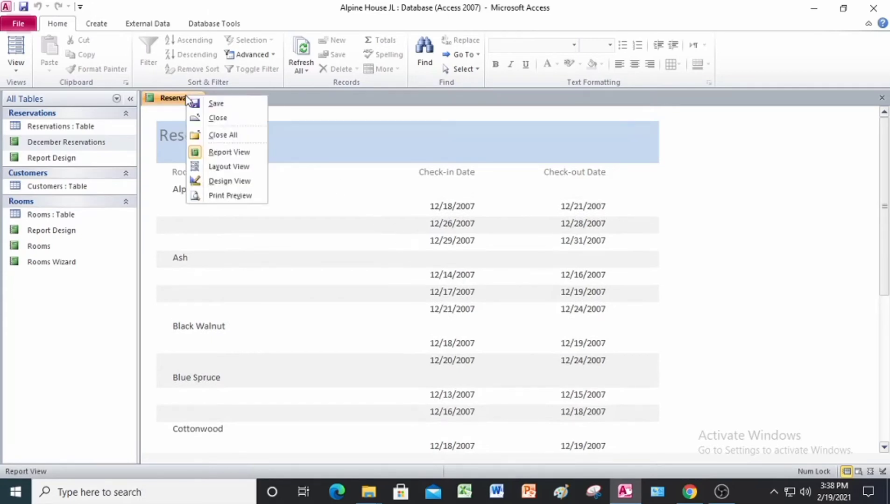
left_click(214, 167)
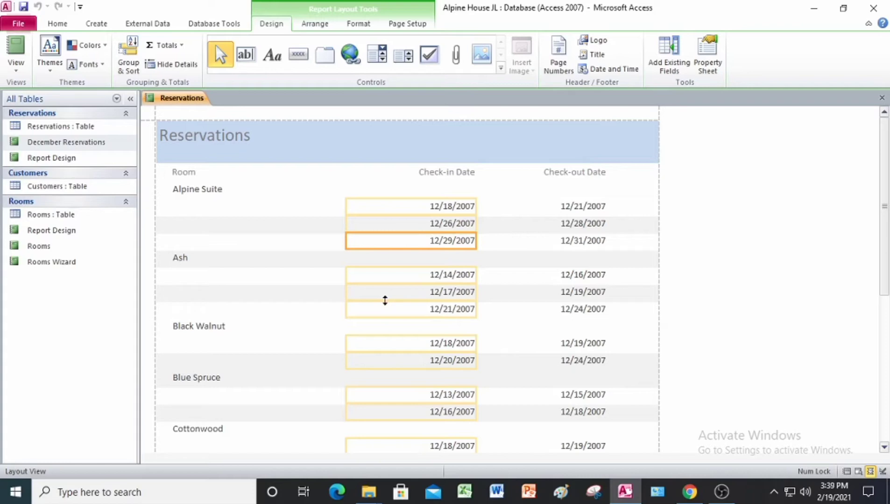
Narrow the Check-in Date column by moving its left edge towards the dates, leaving more width beside the Room field
scroll(385, 300, "down", 2)
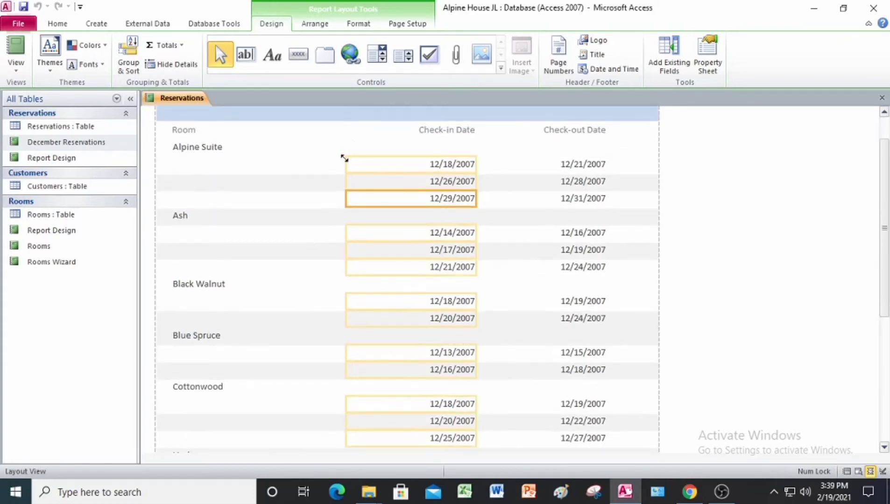
left_click(345, 163)
left_click_drag(345, 163, 359, 163)
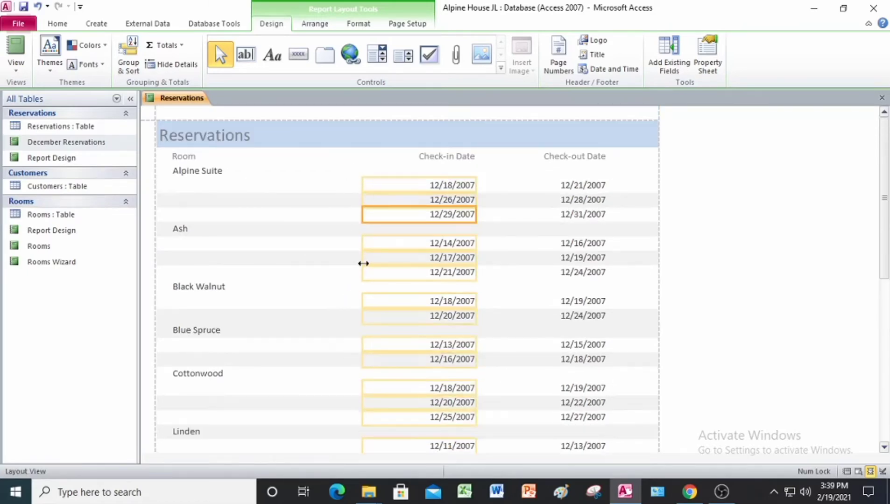
scroll(363, 264, "down", 5)
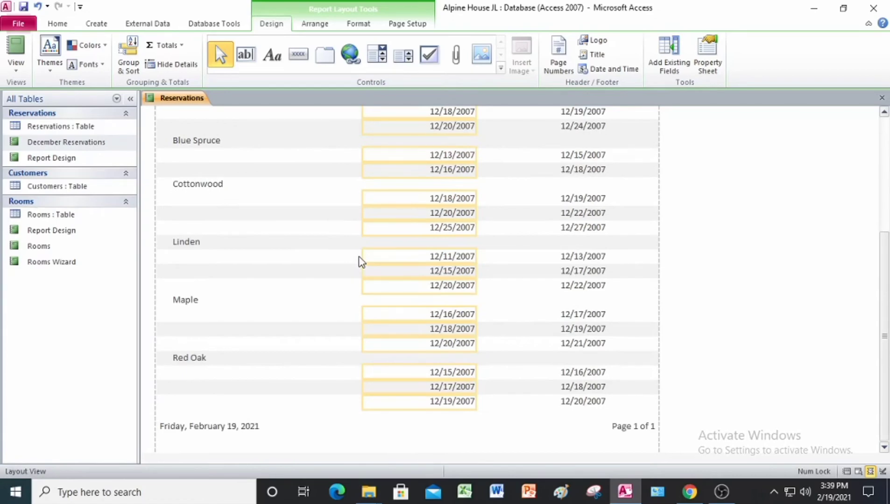
scroll(359, 257, "up", 5)
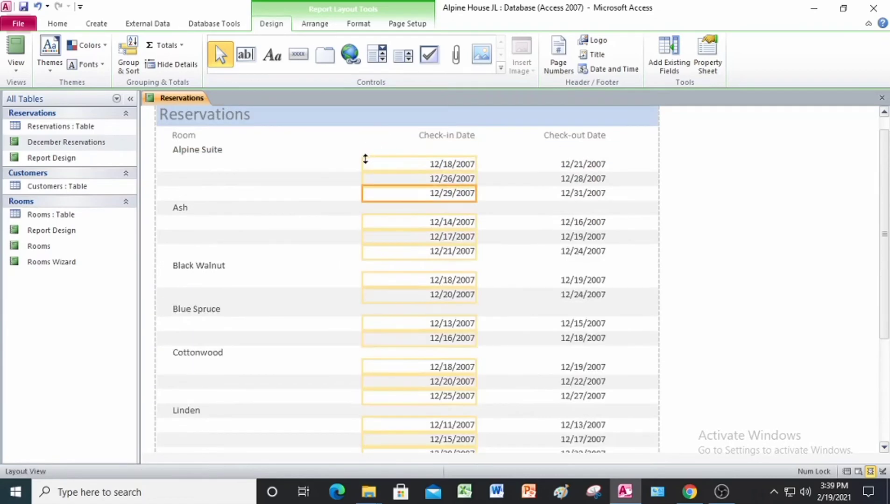
left_click_drag(361, 164, 373, 165)
scroll(324, 268, "down", 2)
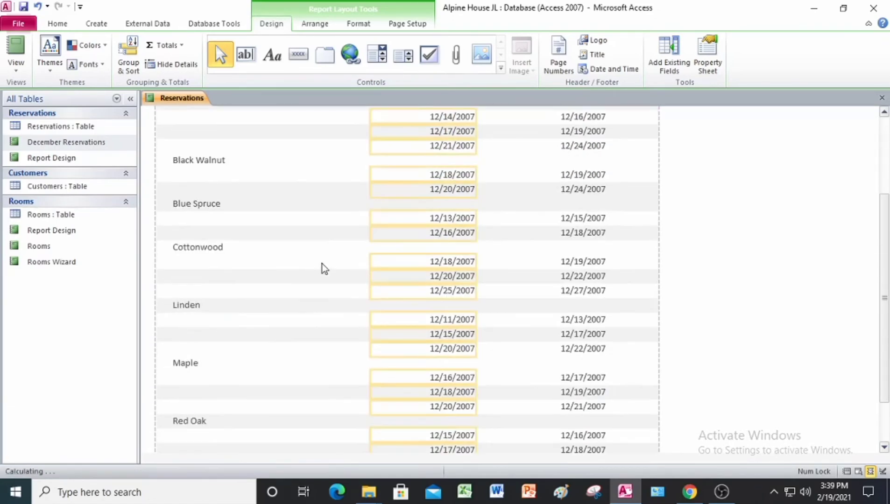
scroll(322, 264, "down", 1)
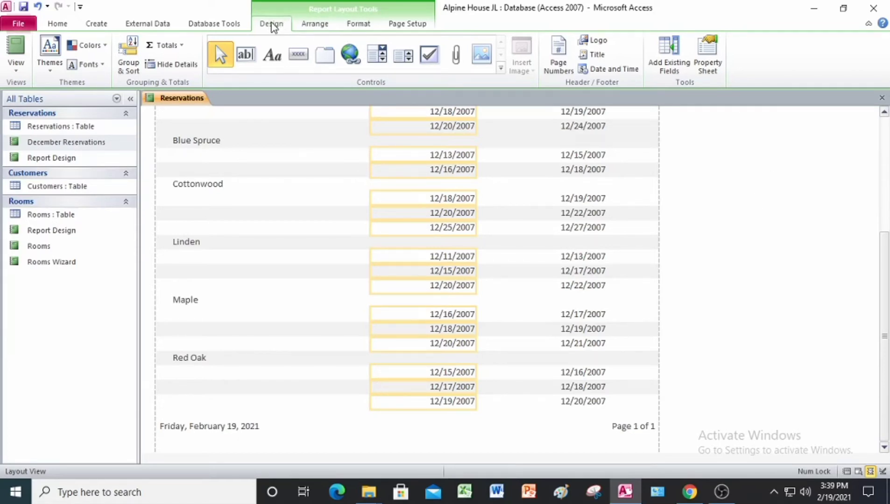
Apply the built-in Foundry theme to the December Reservations report
left_click(50, 74)
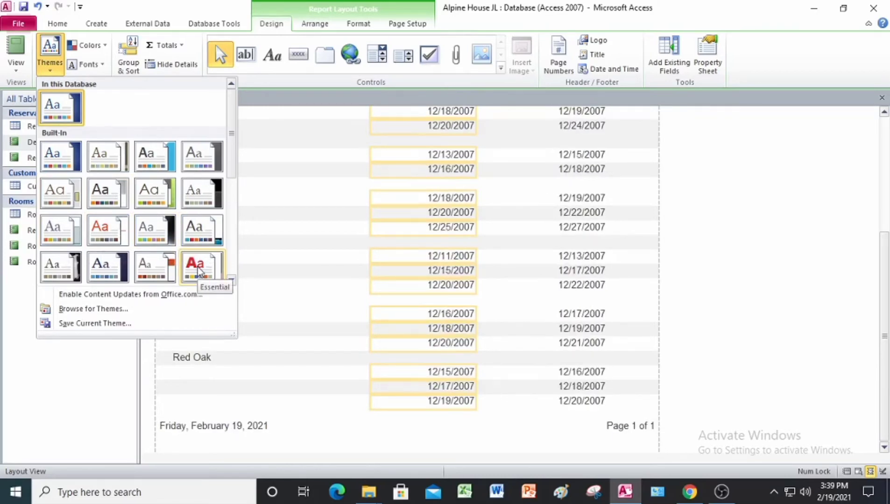
scroll(198, 271, "down", 3)
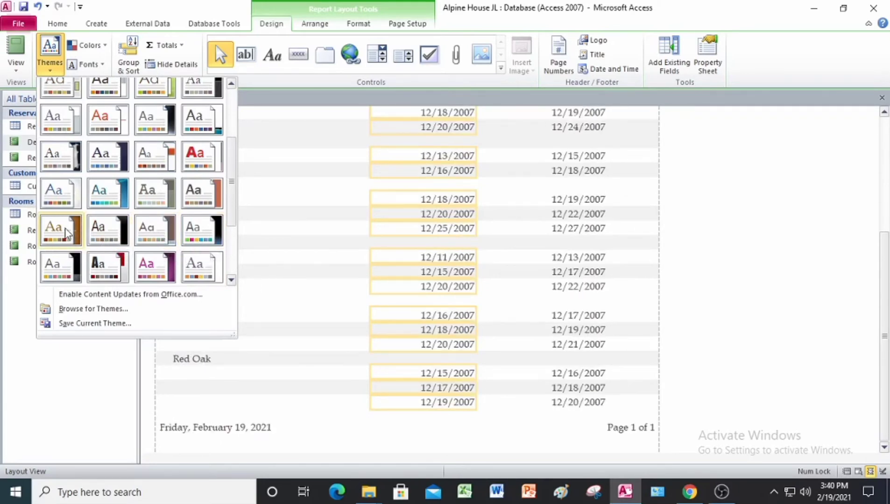
left_click(144, 195)
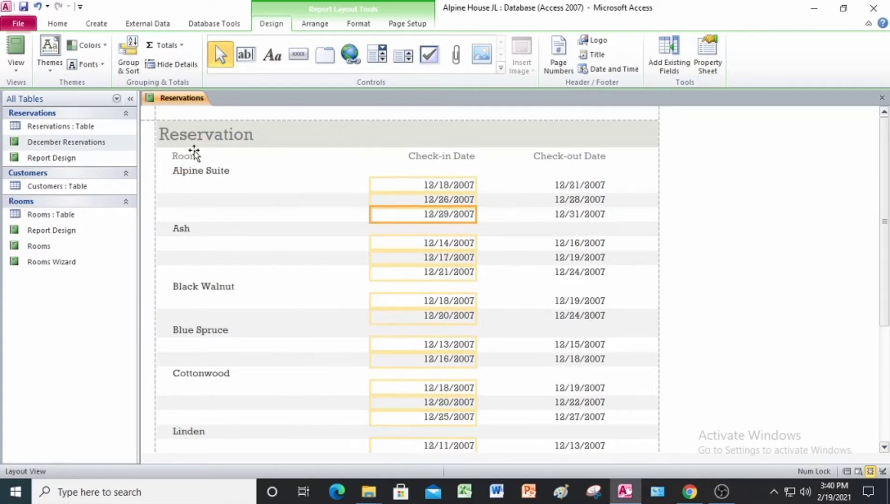
Save and close the December Reservations report and exit Access
left_click(24, 8)
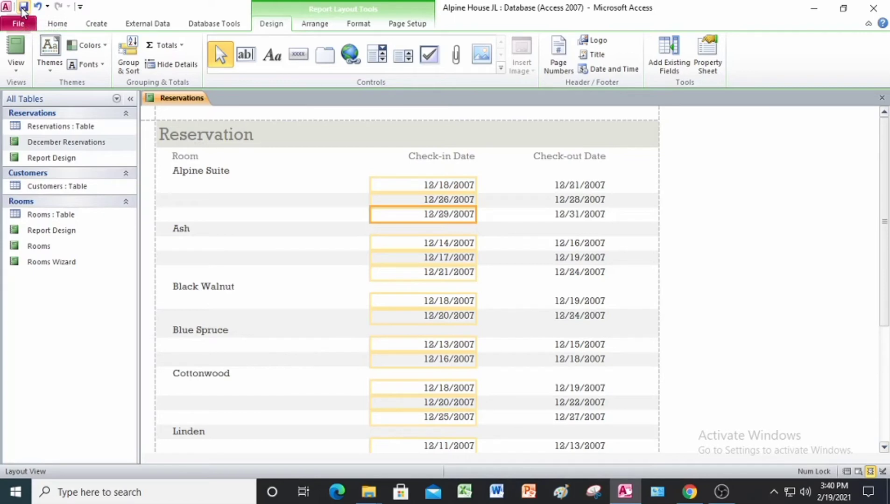
right_click(170, 96)
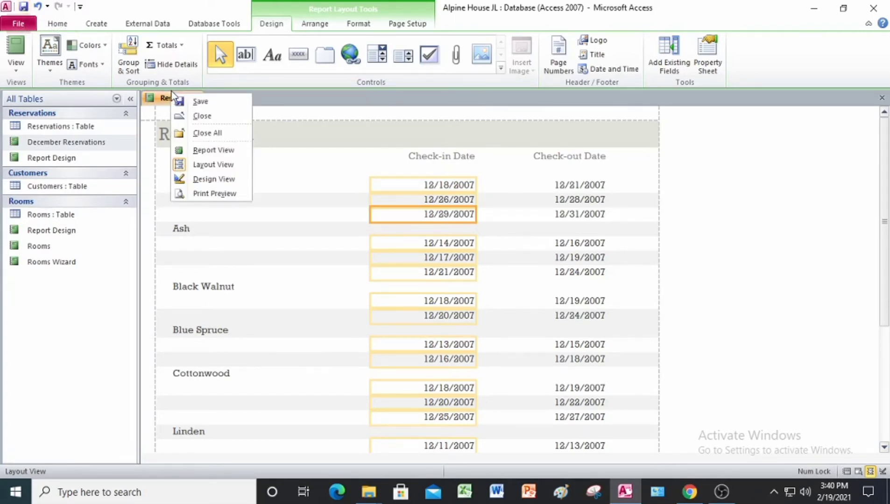
left_click(222, 123)
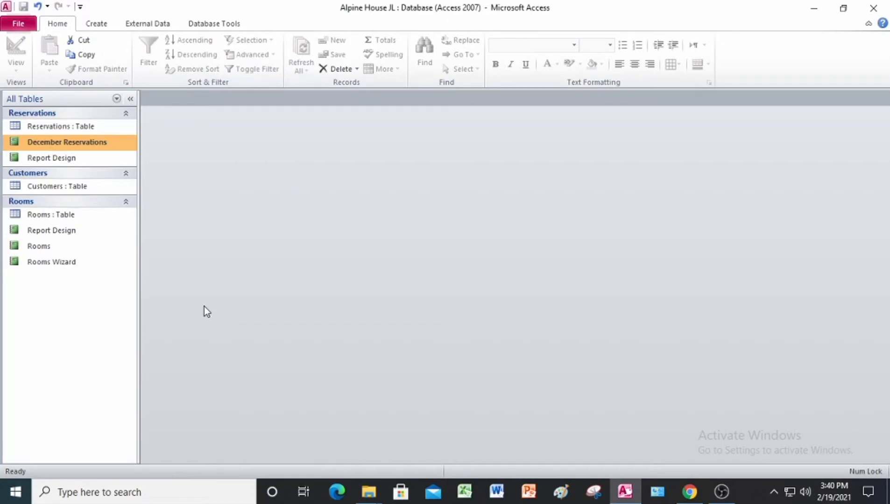
left_click(882, 16)
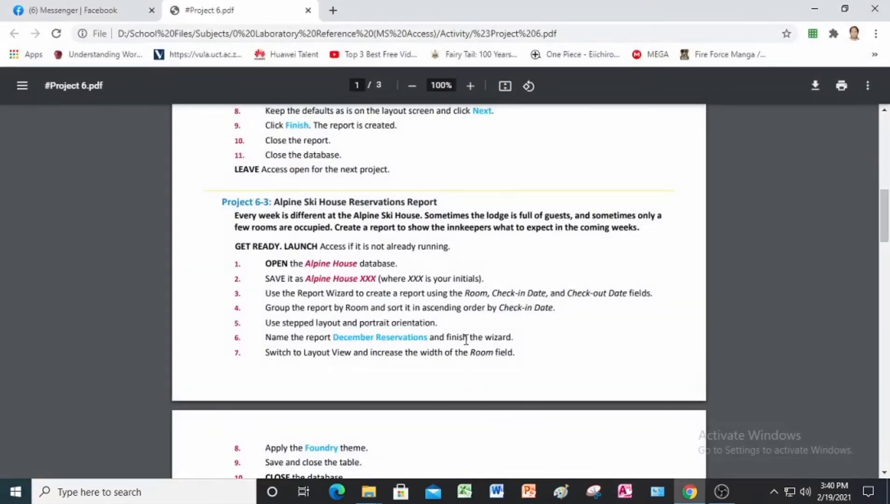
Read the remaining Project 6-3 instructions and the Project 6-4 Wingtip Toys Design View Report instructions in the PDF
scroll(466, 334, "down", 4)
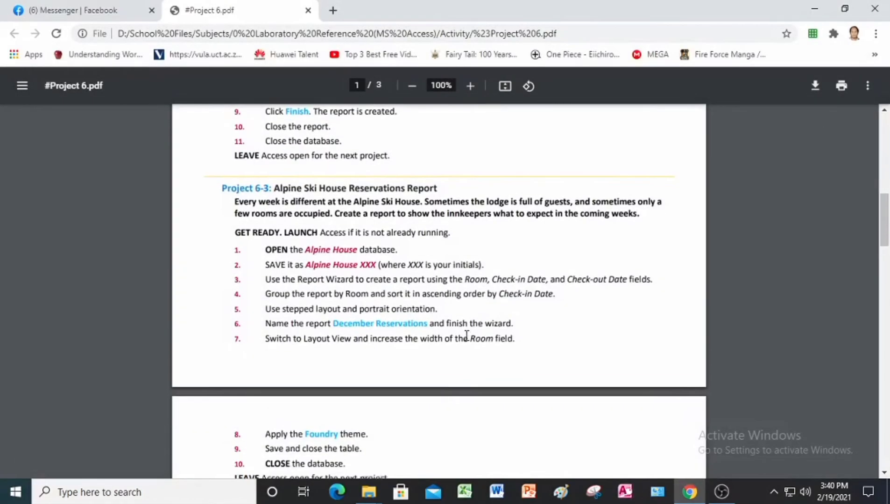
scroll(466, 334, "up", 4)
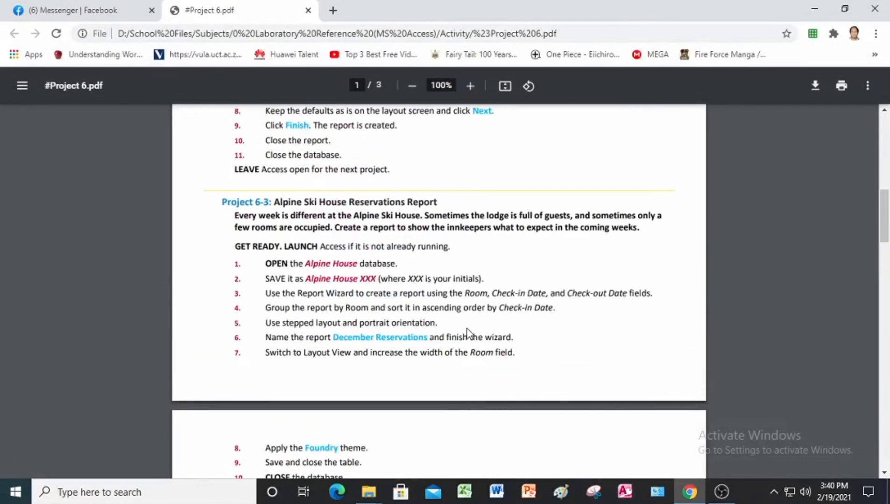
scroll(464, 327, "down", 4)
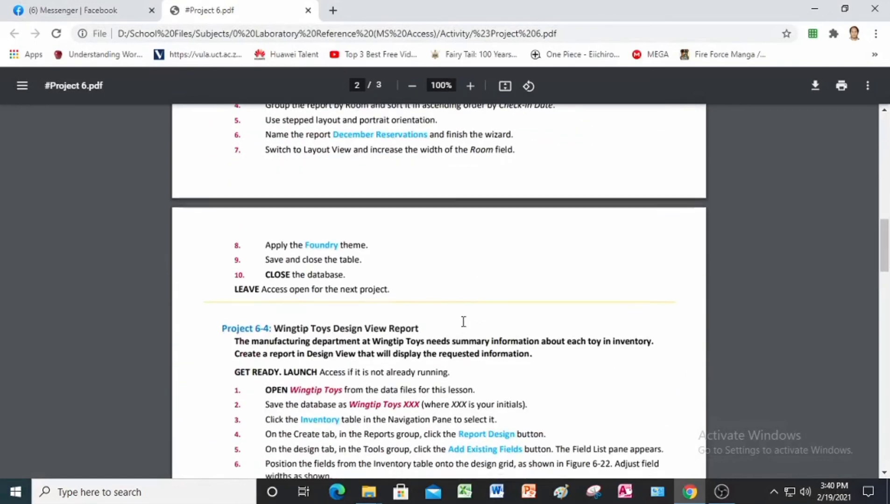
scroll(463, 321, "down", 3)
scroll(463, 321, "down", 2)
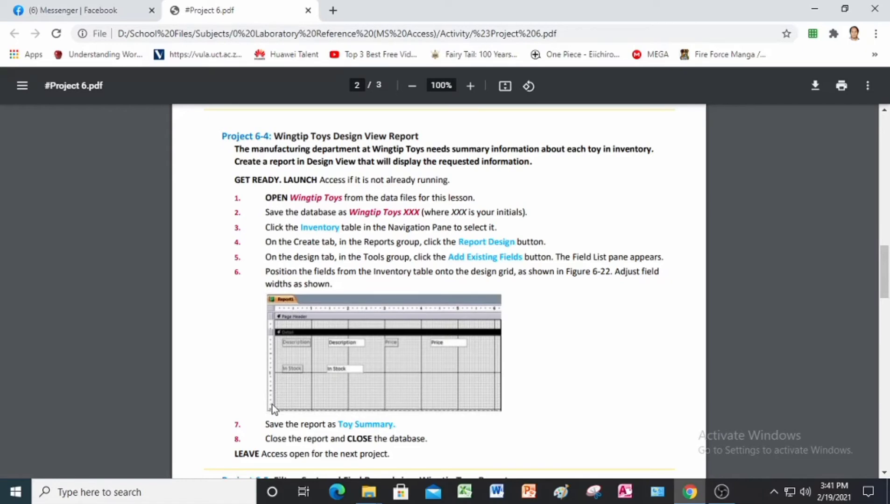
scroll(273, 386, "down", 2)
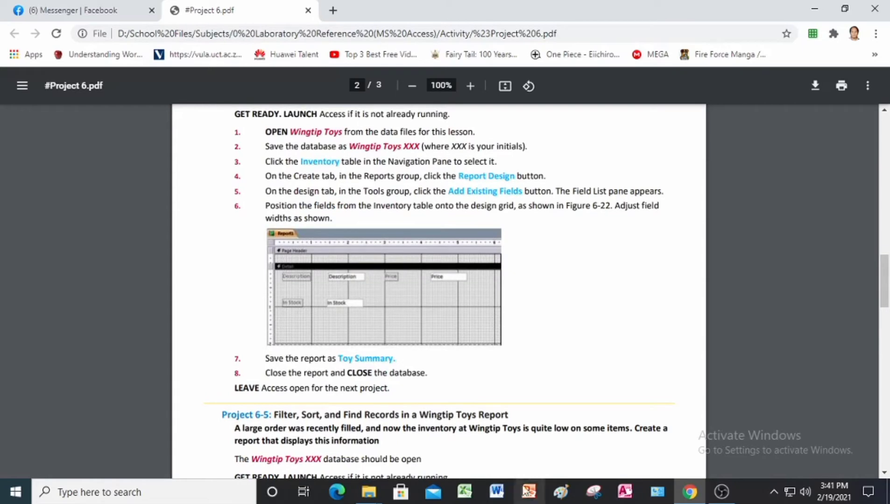
Switch to Access, open the Wingtip Toys database from the Project 6 Data Files folder, and enable its content
left_click(626, 498)
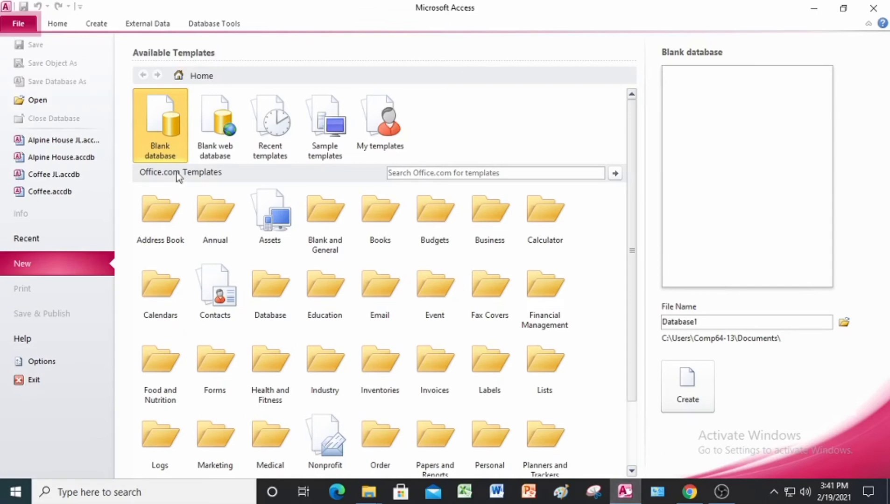
left_click(38, 100)
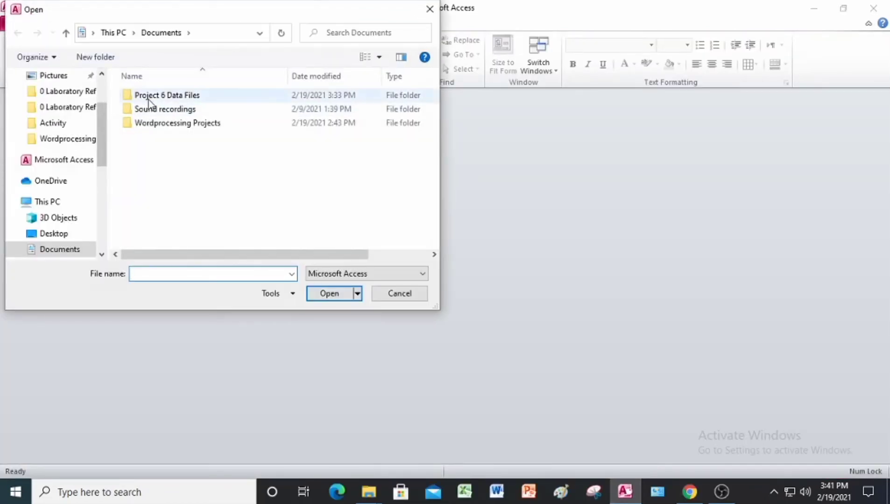
double_click(158, 96)
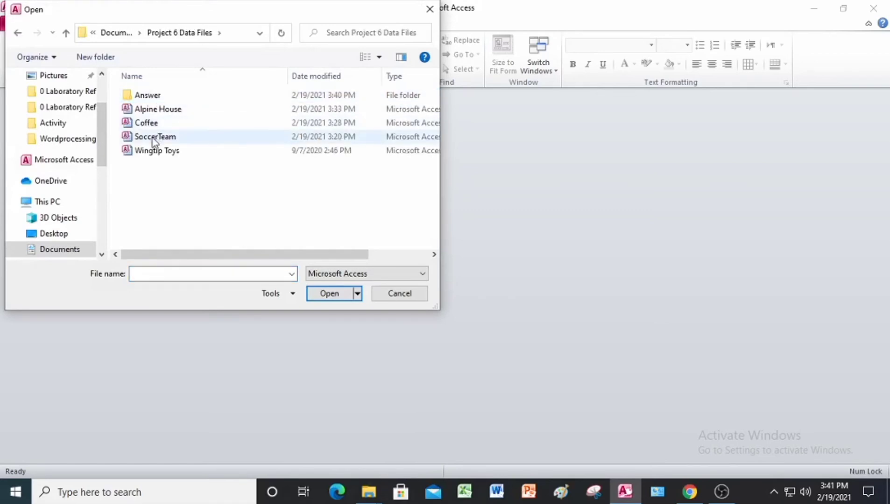
left_click(164, 157)
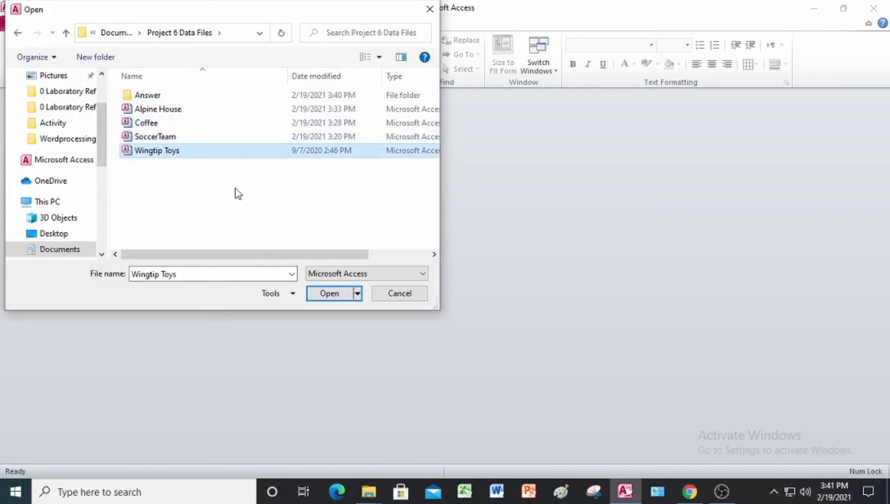
left_click(329, 295)
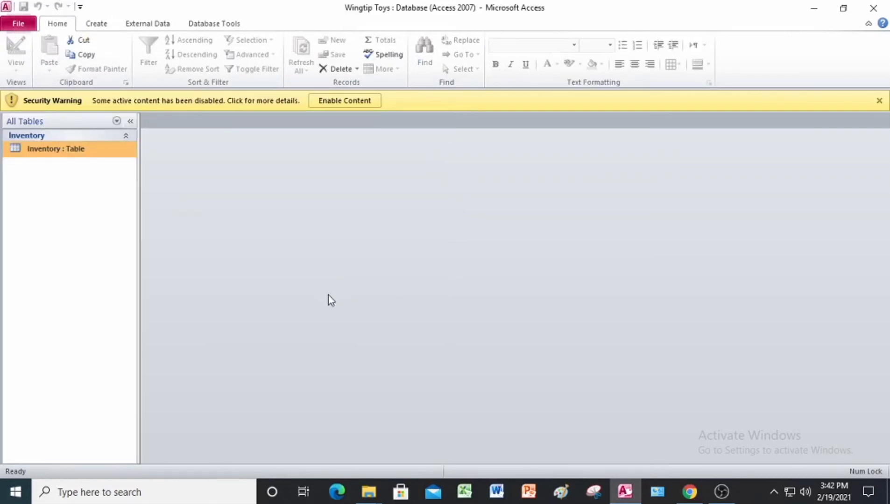
left_click(351, 102)
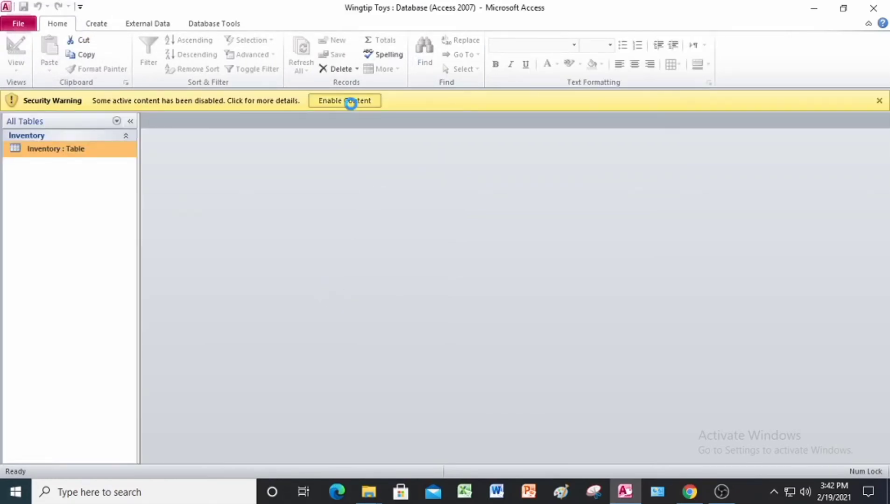
Save the database as Wingtip Toys JL in the Answer folder and enable the copy's content
left_click(26, 27)
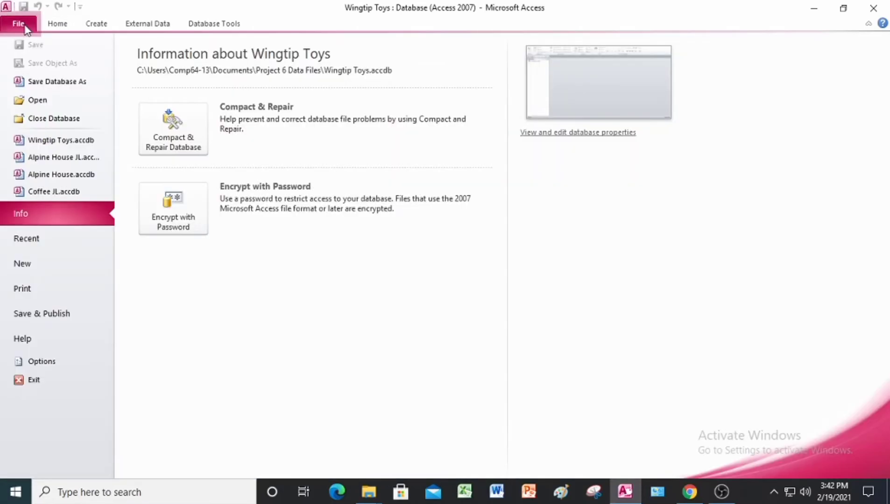
left_click(36, 86)
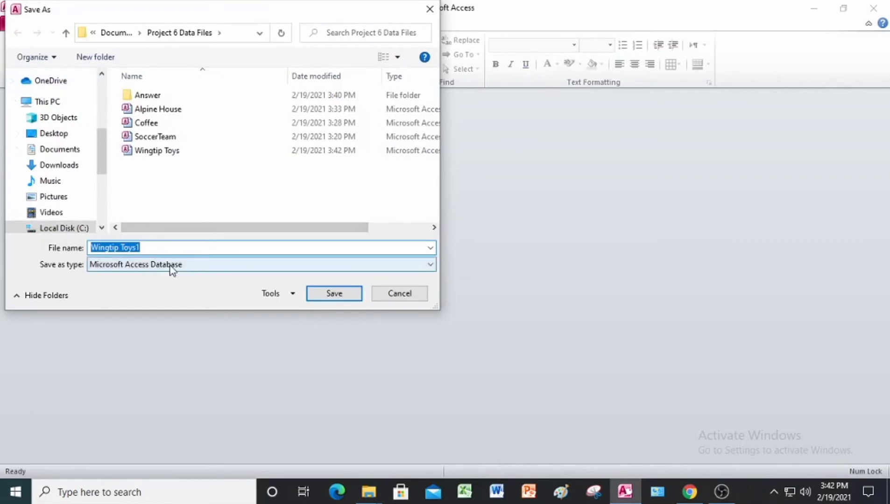
left_click(159, 248)
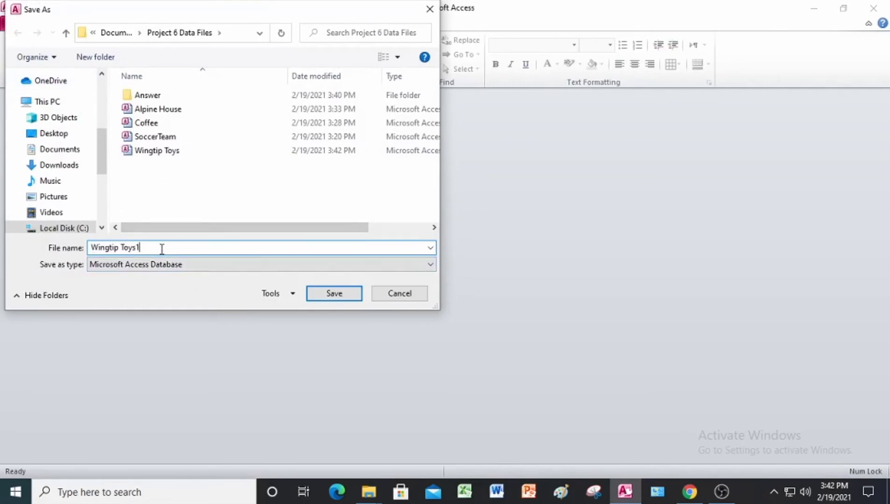
key("BackSpace")
key("Escape")
type("JL")
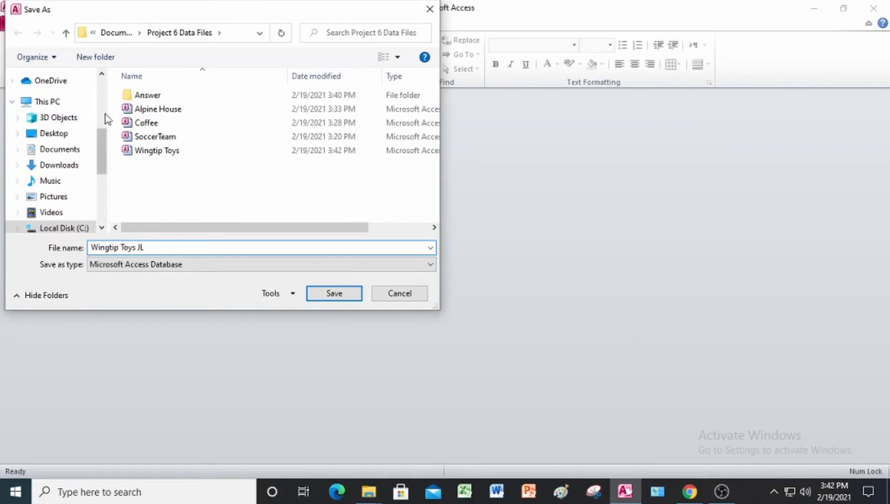
double_click(145, 96)
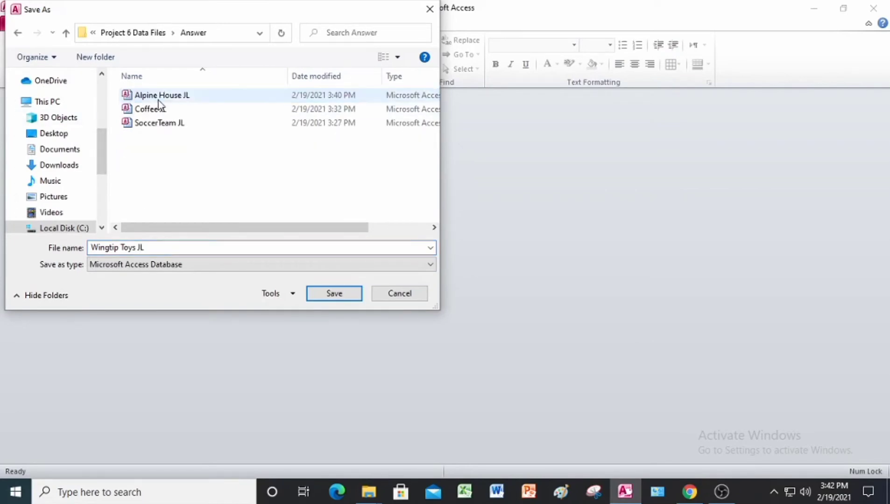
left_click(345, 294)
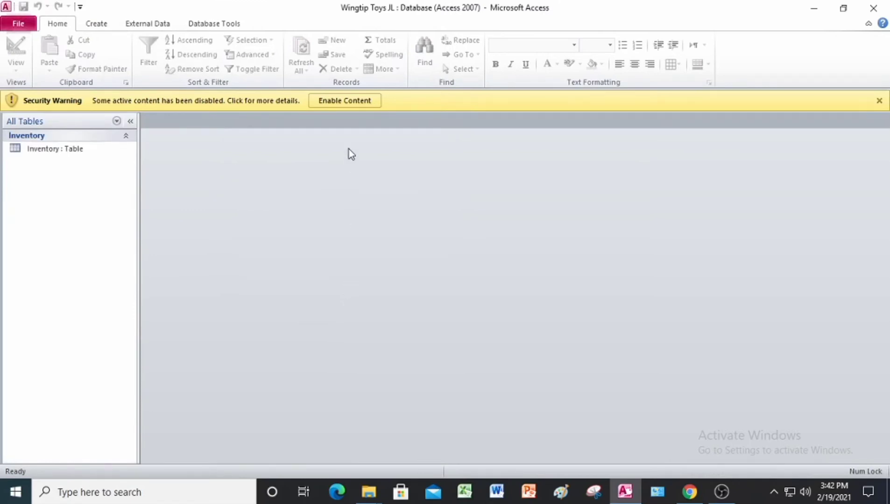
left_click(353, 105)
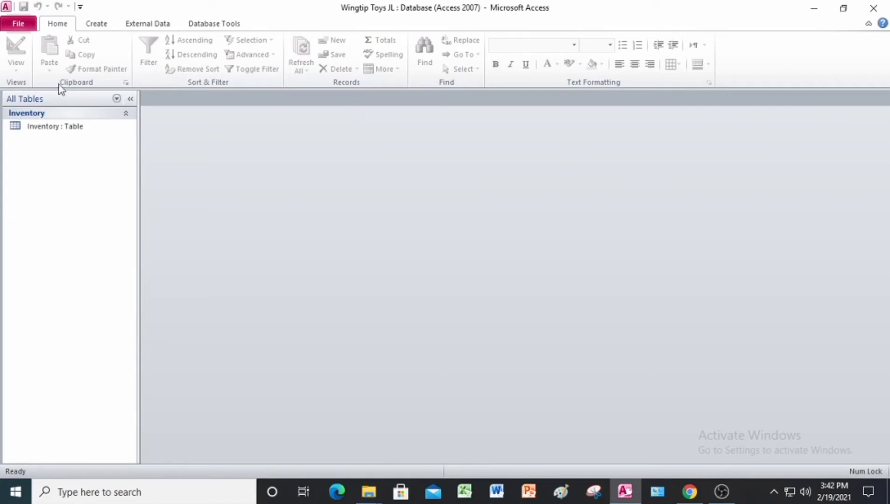
Select the Inventory table and create a new blank report in Design View
left_click(45, 131)
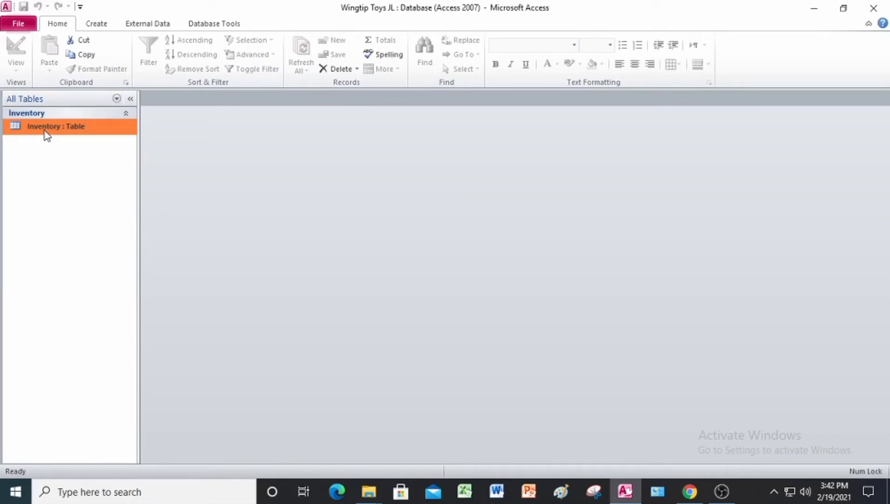
left_click(99, 27)
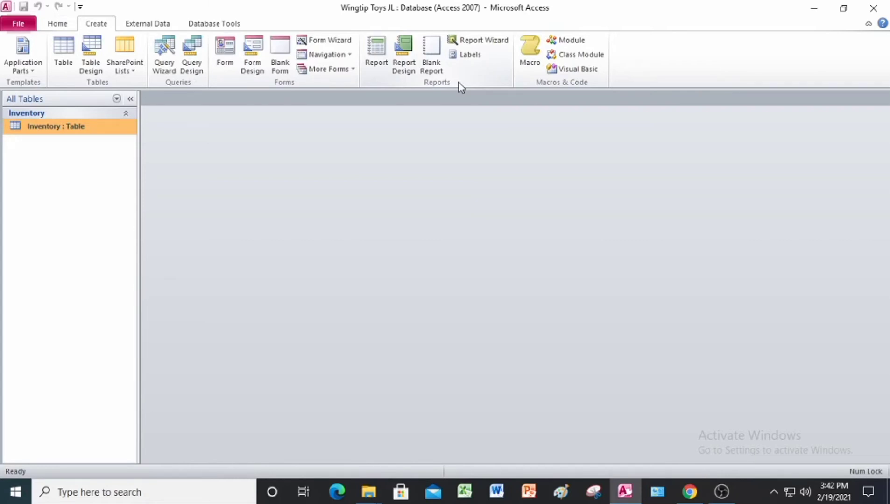
left_click(403, 56)
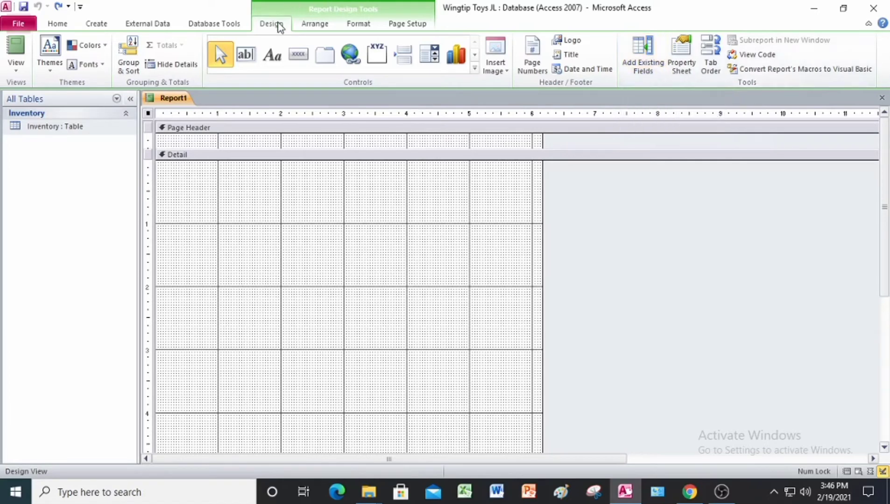
Show the Inventory table's field list and place Description near the top of the Detail section, its text box starting at about 1.5 inches
left_click(642, 61)
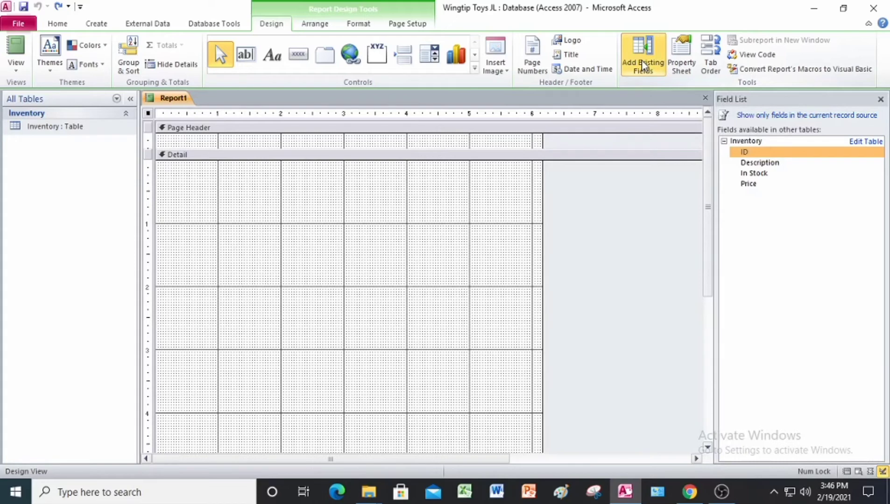
left_click(724, 141)
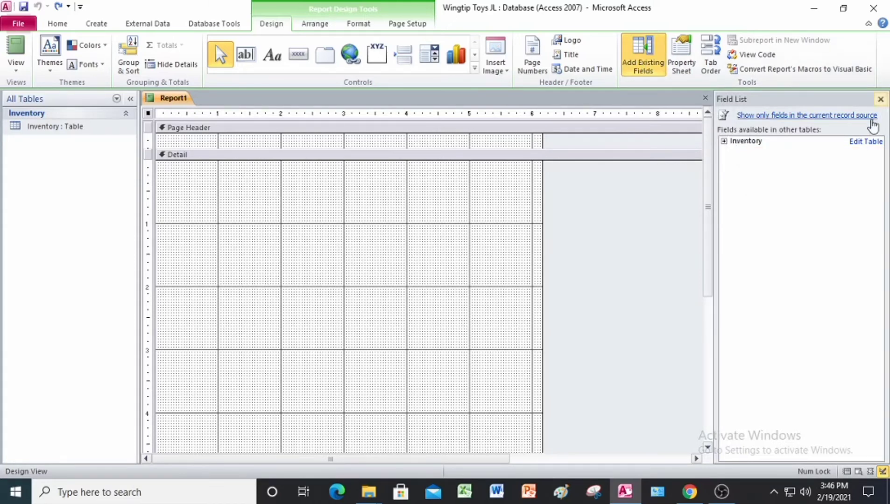
left_click(724, 142)
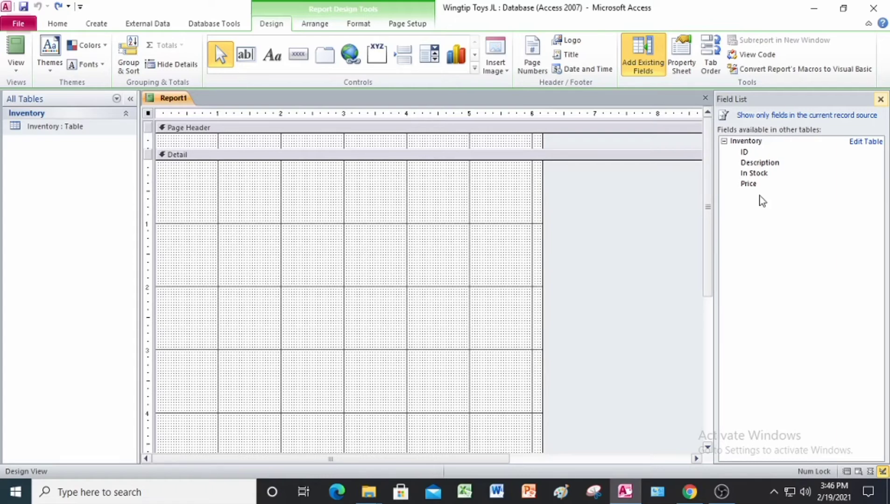
left_click(754, 164)
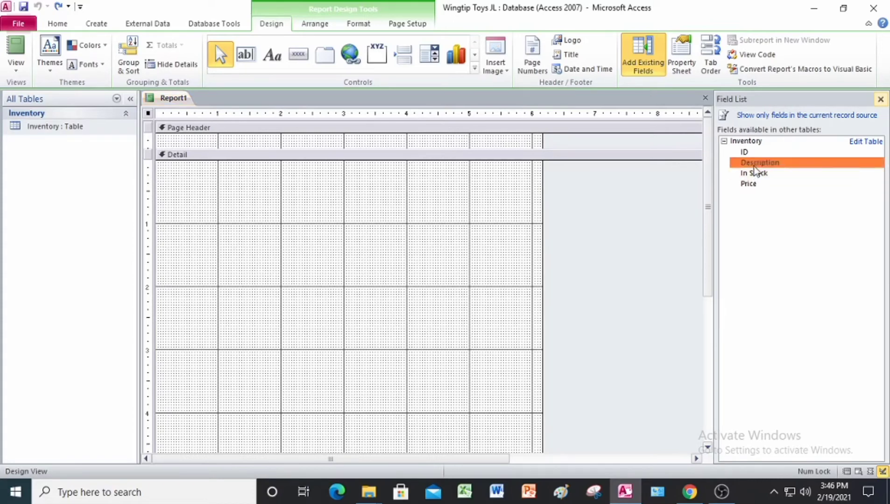
left_click_drag(754, 172, 247, 217)
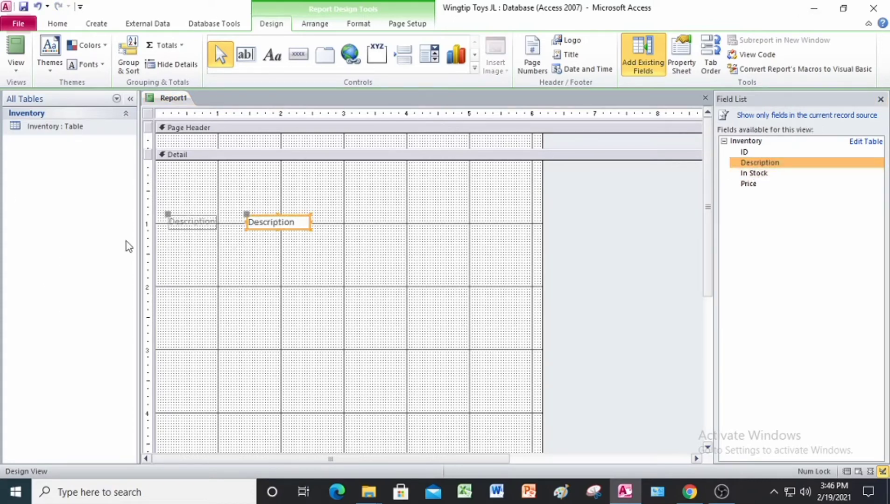
left_click_drag(276, 229, 275, 187)
left_click(274, 223)
left_click(271, 229)
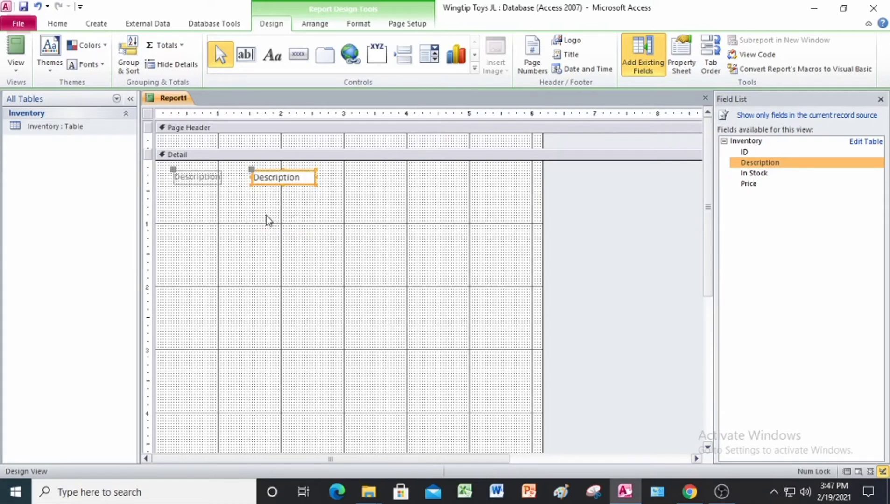
Add the In Stock field directly below Description, and the Price field on Description's row with its text box at about 4.5 inches
double_click(770, 176)
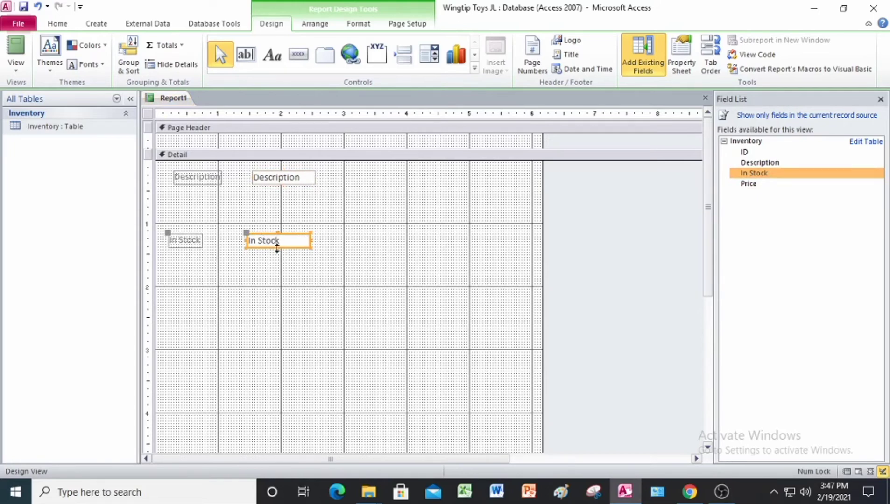
left_click_drag(267, 236, 273, 207)
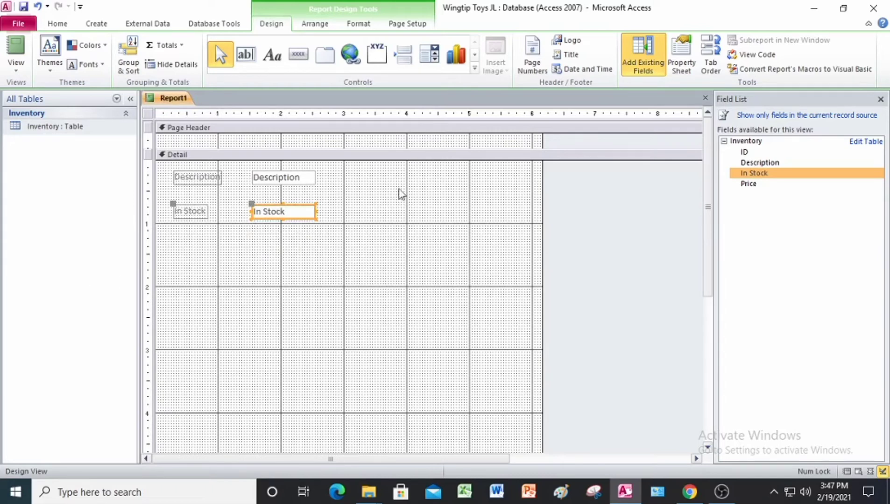
left_click(759, 185)
double_click(761, 187)
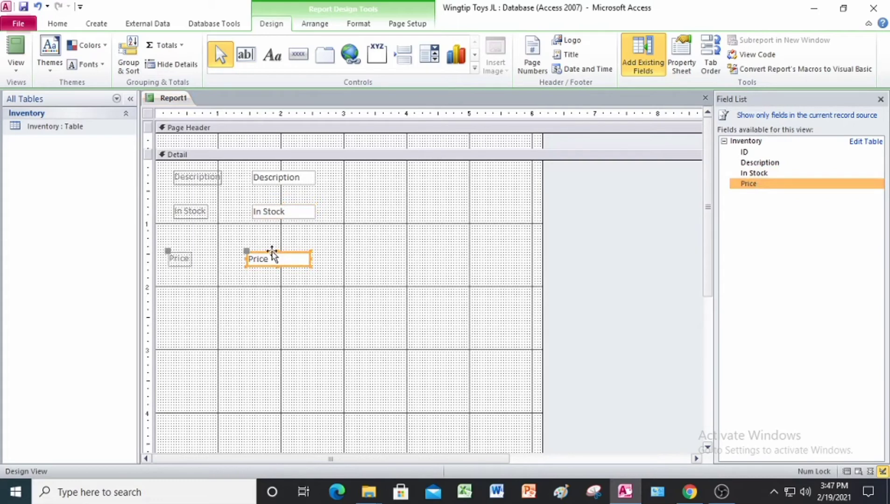
left_click_drag(273, 256, 468, 173)
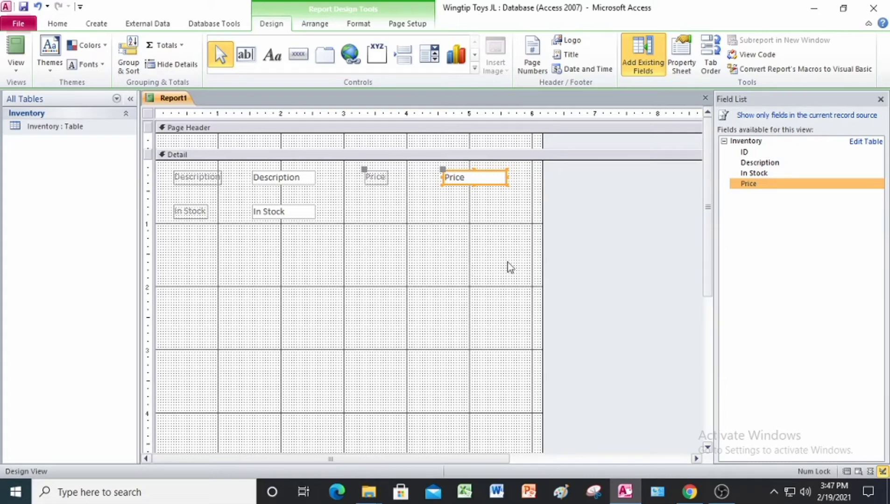
Save the new report as Toy Summary
right_click(170, 99)
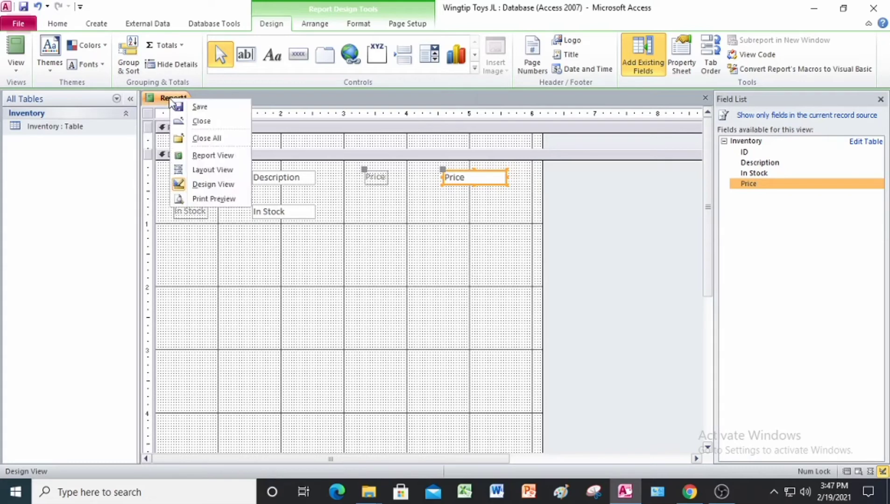
left_click(183, 107)
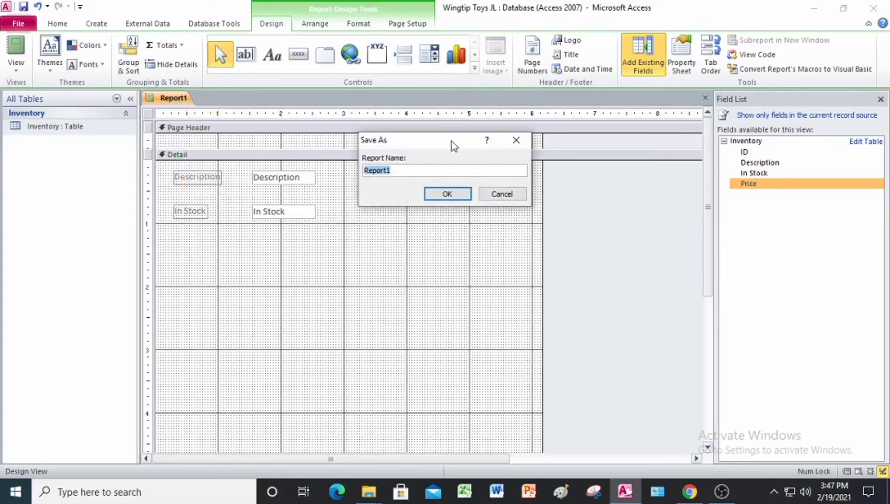
left_click(414, 169)
key("BackSpace")
key("BackSpace")
key("BackSpace")
key("BackSpace")
key("BackSpace")
key("BackSpace")
key("BackSpace")
type("Toy Summary")
left_click(448, 195)
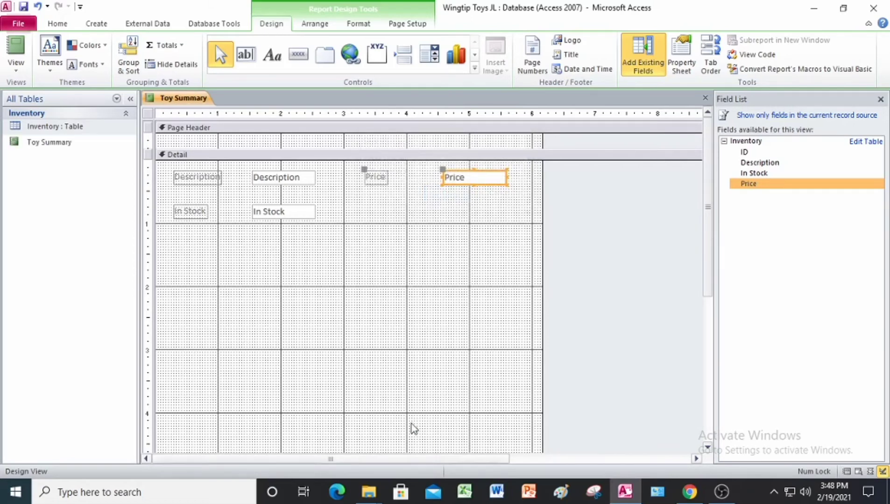
Close the Toy Summary report and the Wingtip Toys JL database
right_click(180, 99)
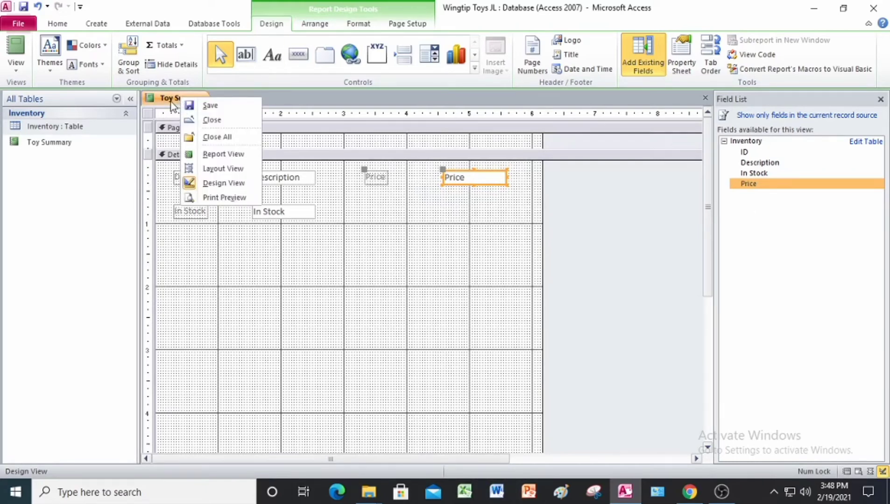
left_click(213, 120)
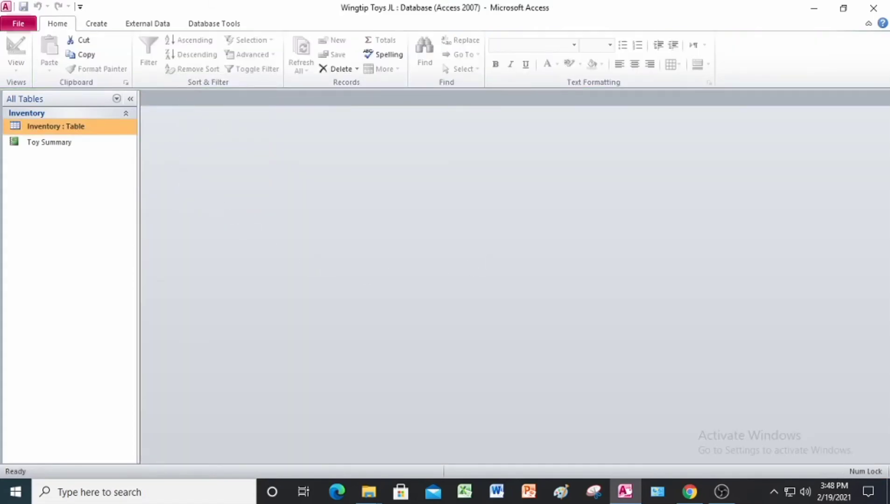
left_click(876, 9)
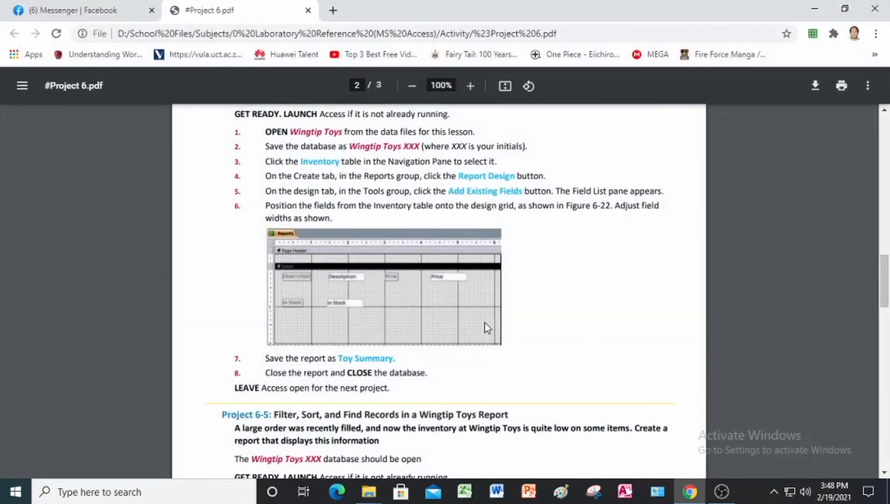
Check the Project 6-5 instructions, then switch to Access and open Wingtip Toys JL from the Answer folder in Project 6 Data Files
scroll(475, 316, "down", 3)
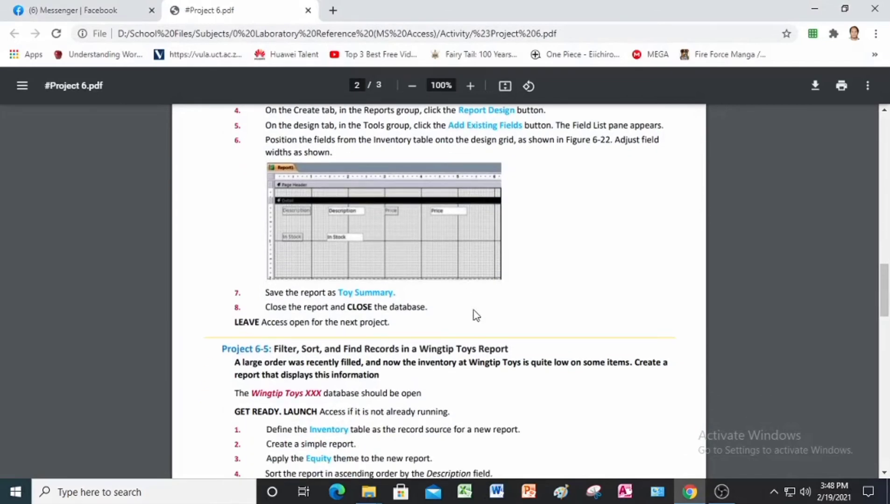
scroll(476, 316, "down", 4)
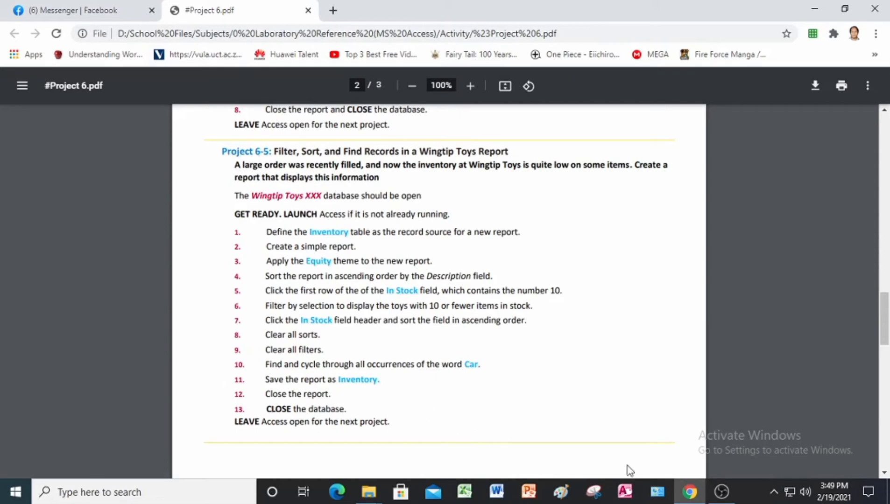
left_click(625, 493)
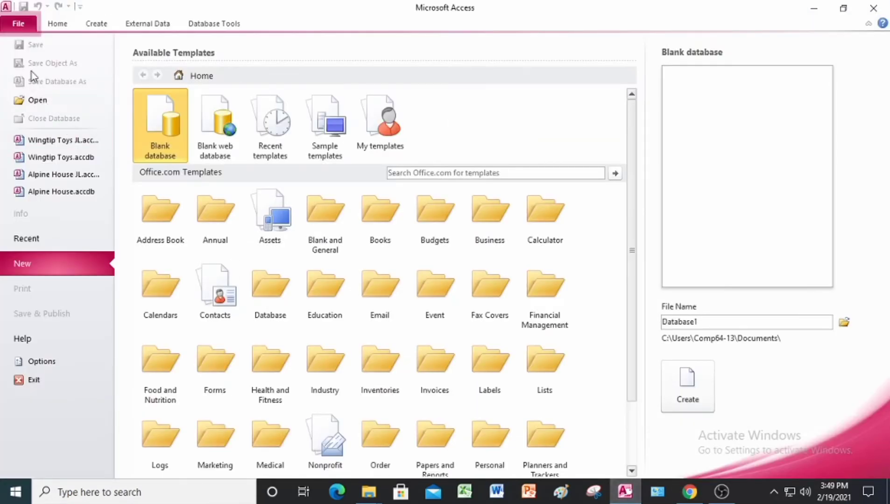
left_click(24, 105)
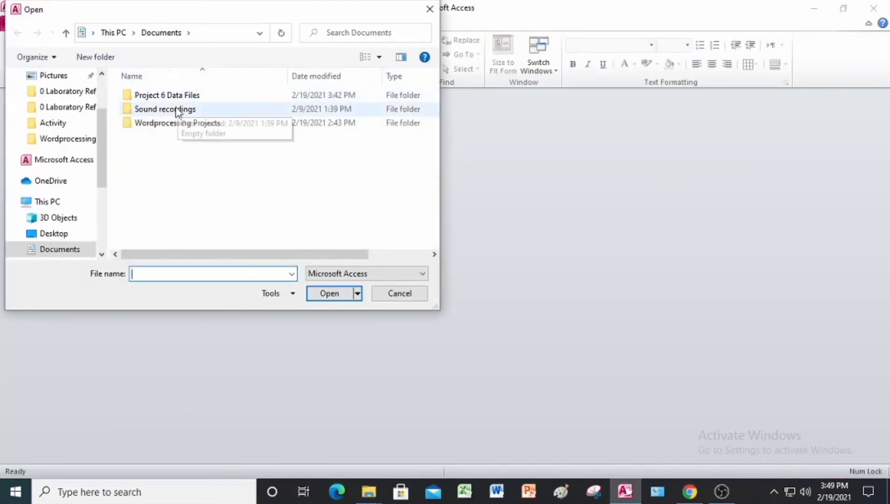
double_click(182, 96)
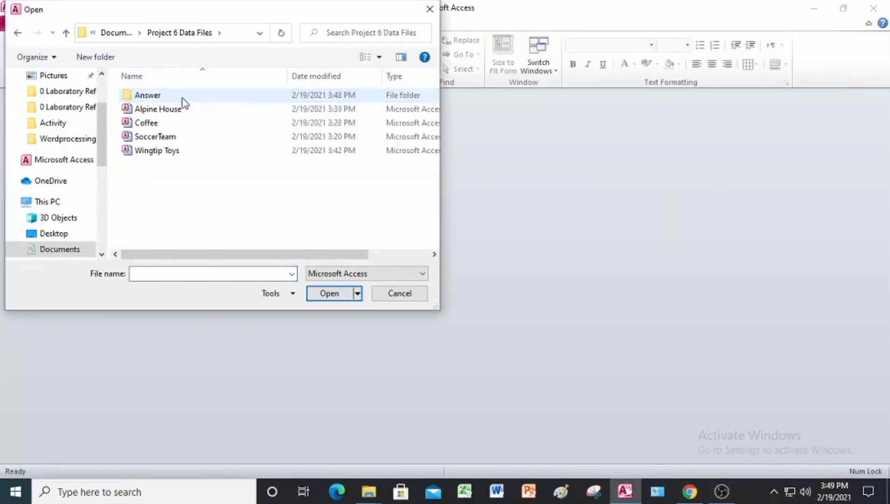
double_click(173, 97)
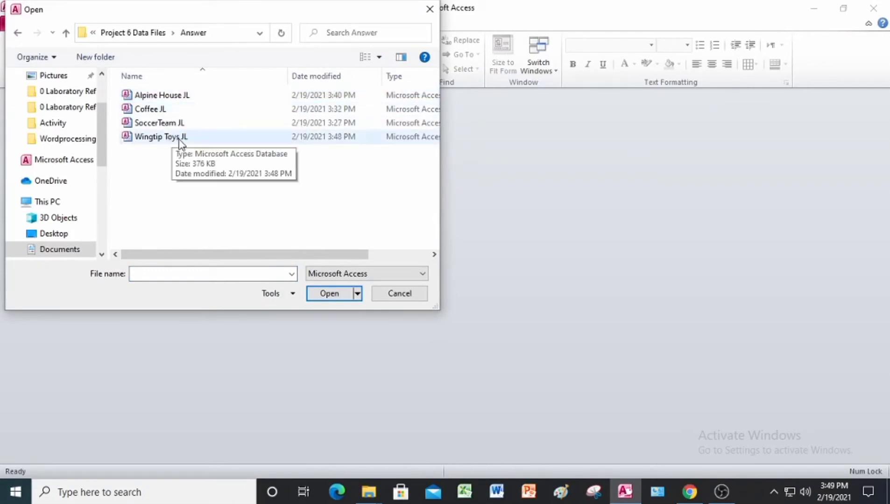
left_click(142, 138)
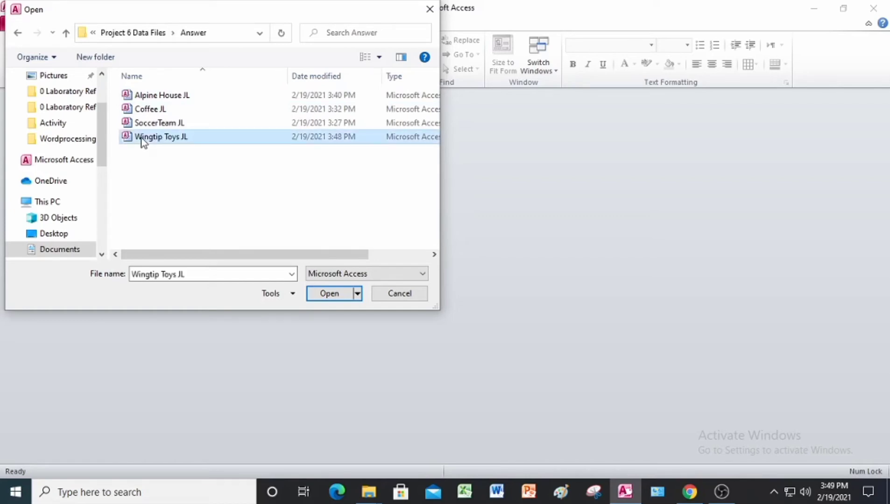
left_click(333, 294)
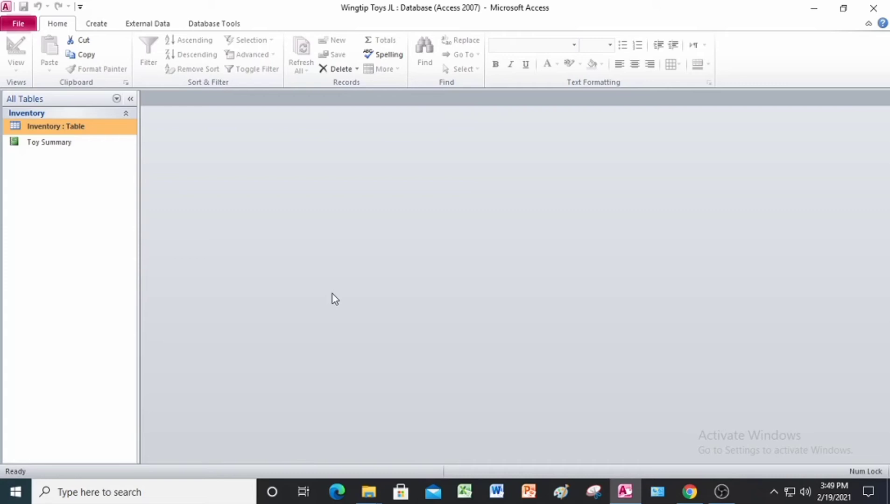
Create a simple report with the Inventory table as its record source
right_click(43, 132)
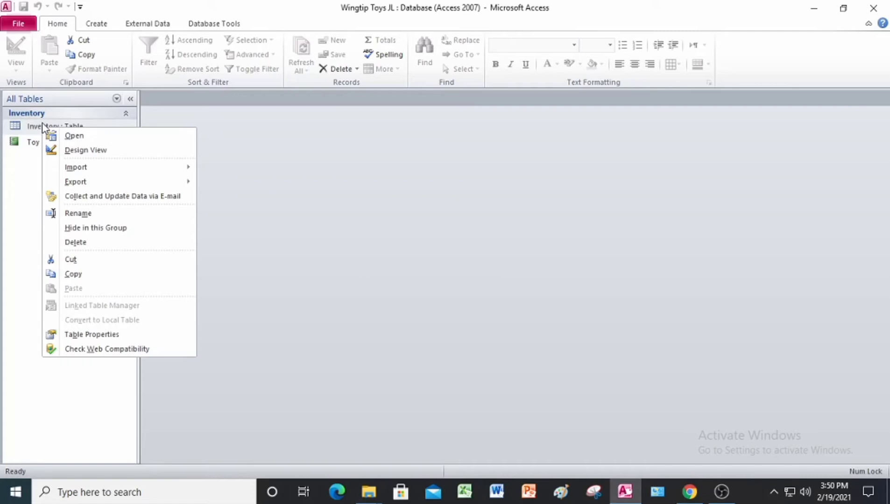
left_click(23, 169)
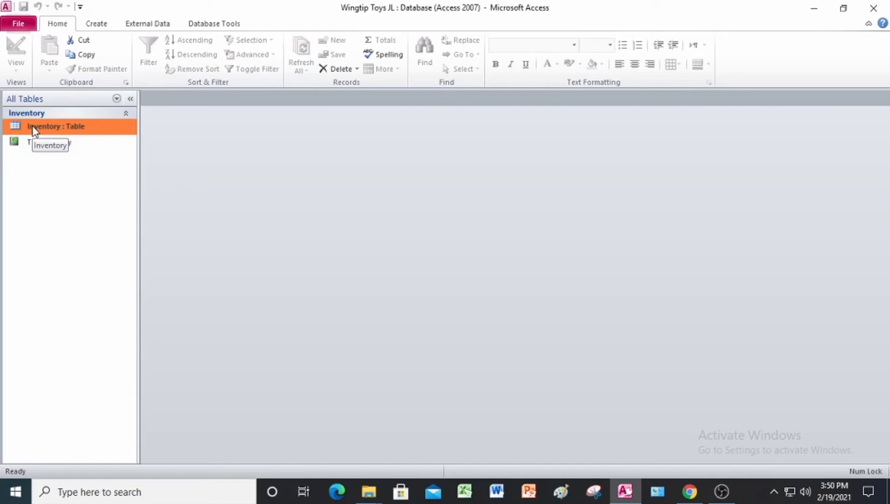
left_click(99, 25)
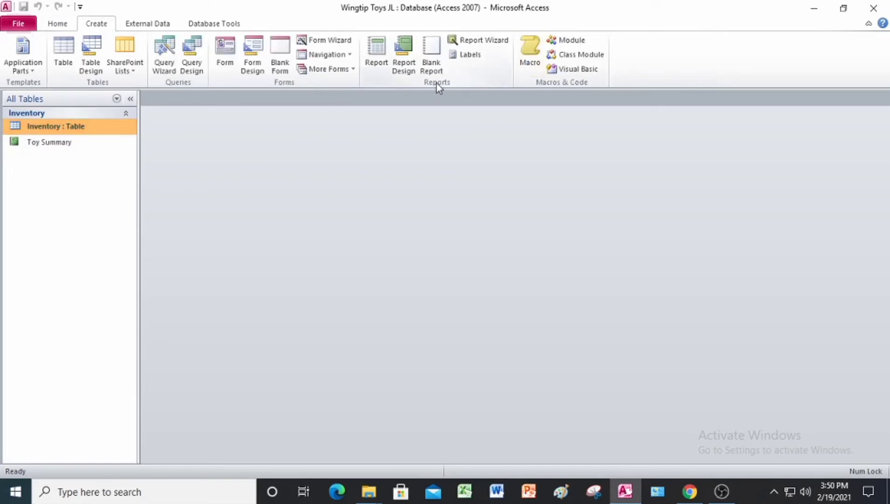
left_click(384, 58)
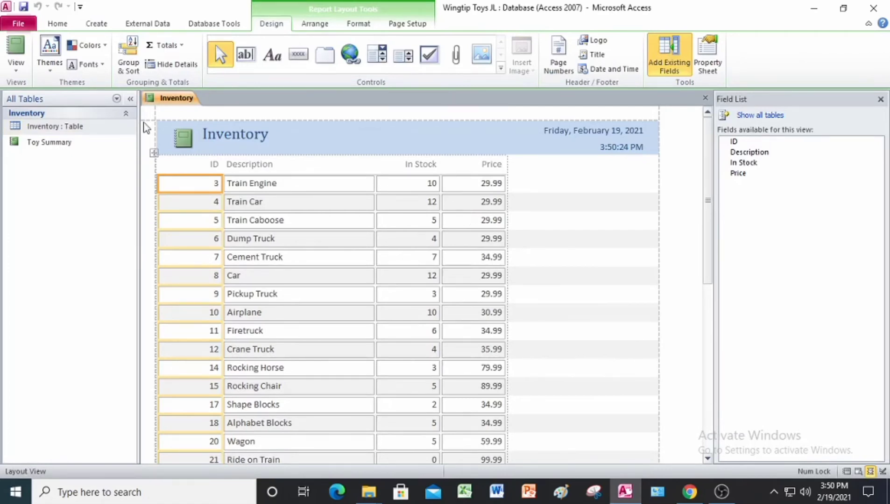
Apply the built-in Equity theme to the new Inventory report
left_click(49, 65)
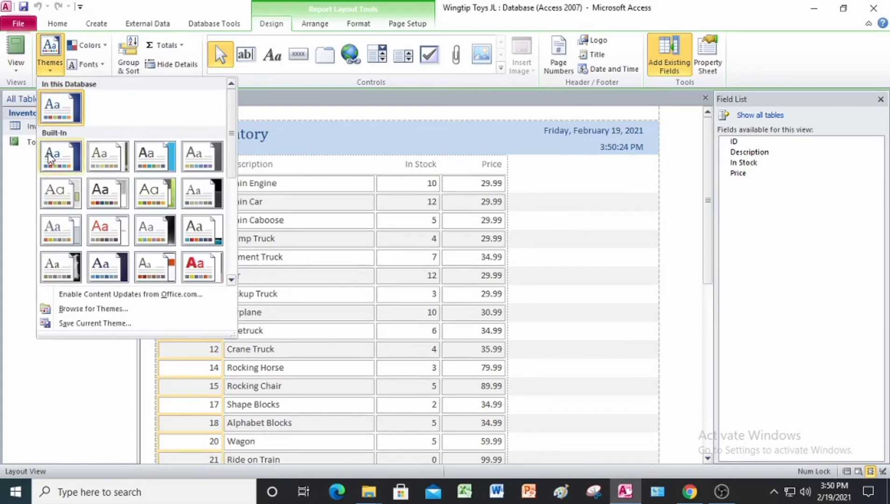
scroll(93, 219, "down", 3)
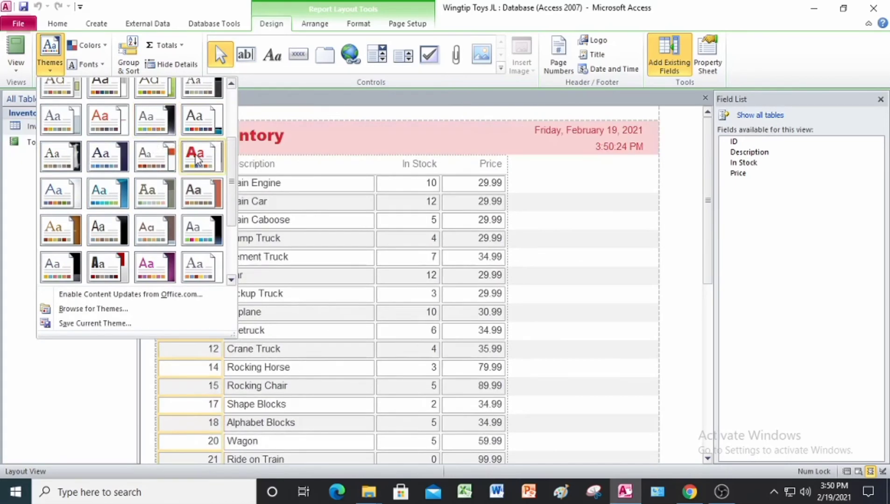
left_click(159, 158)
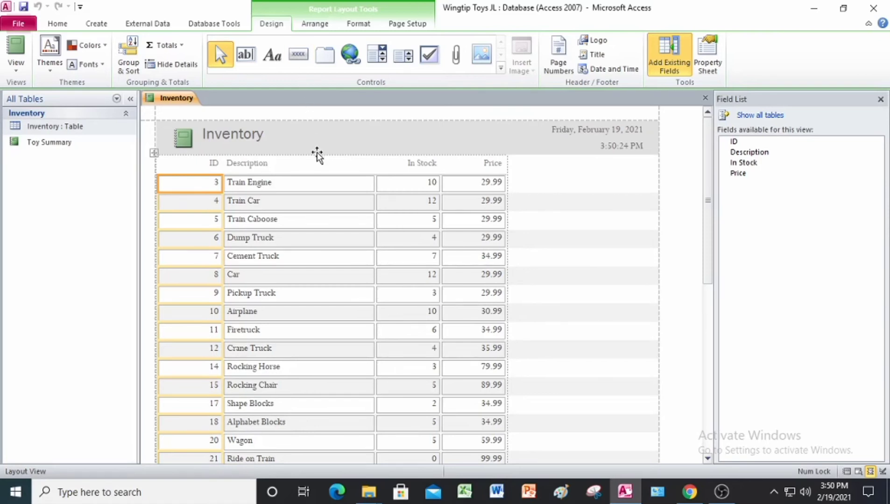
Group the Inventory report on the Description field
left_click(128, 69)
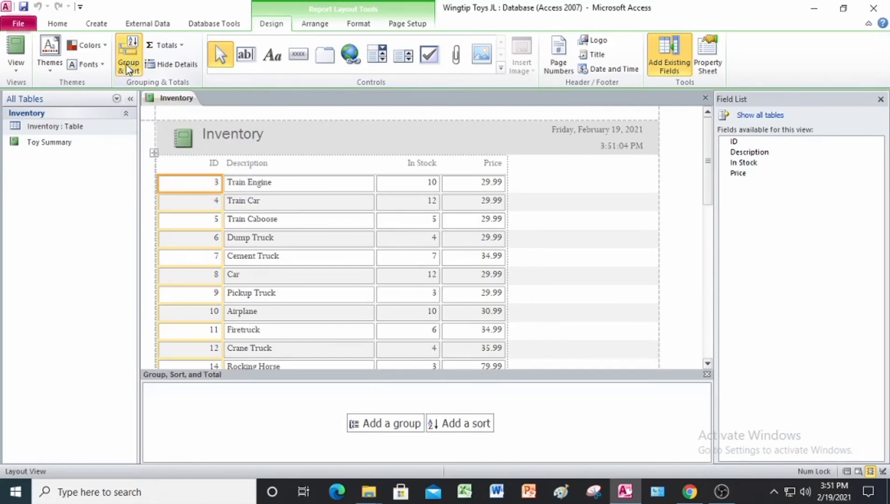
left_click(411, 425)
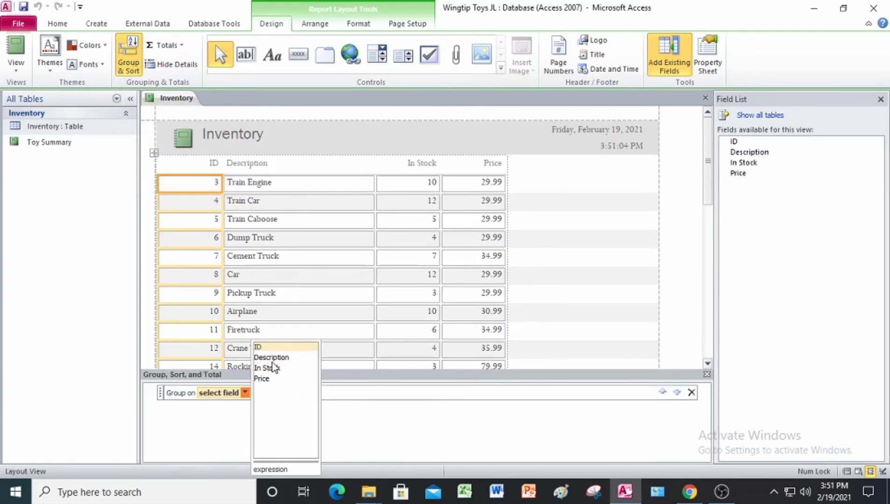
left_click(271, 358)
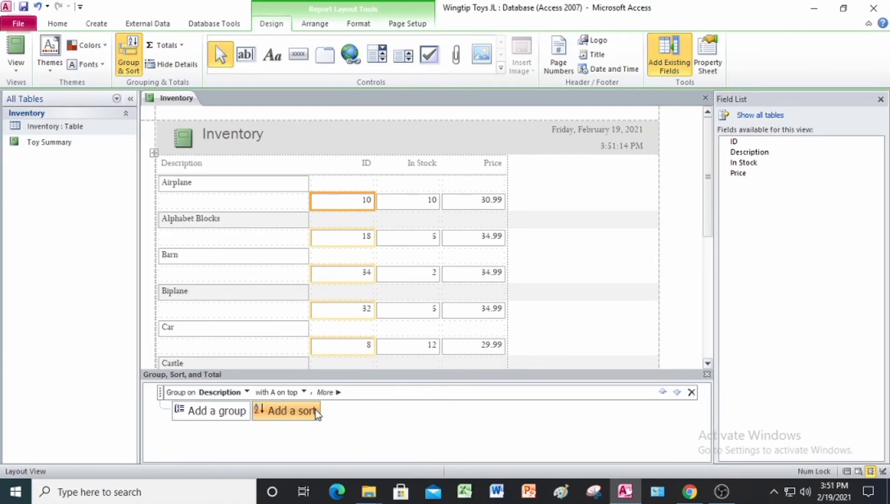
Try adding a Description sort level beneath the Description group, delete that level, and close the grouping and sorting pane
left_click(316, 414)
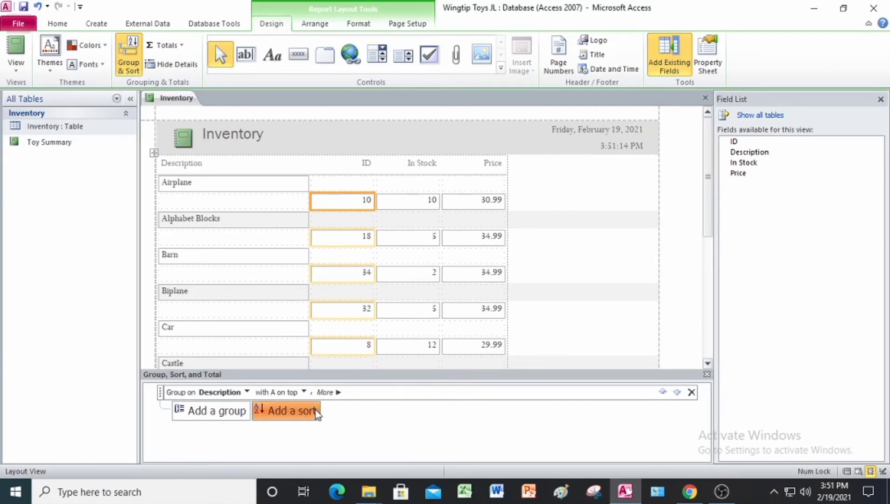
left_click(230, 437)
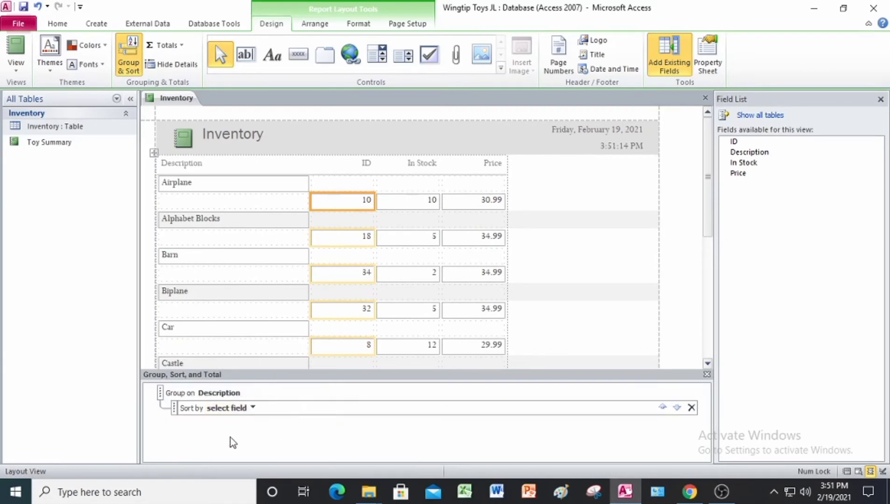
left_click(253, 409)
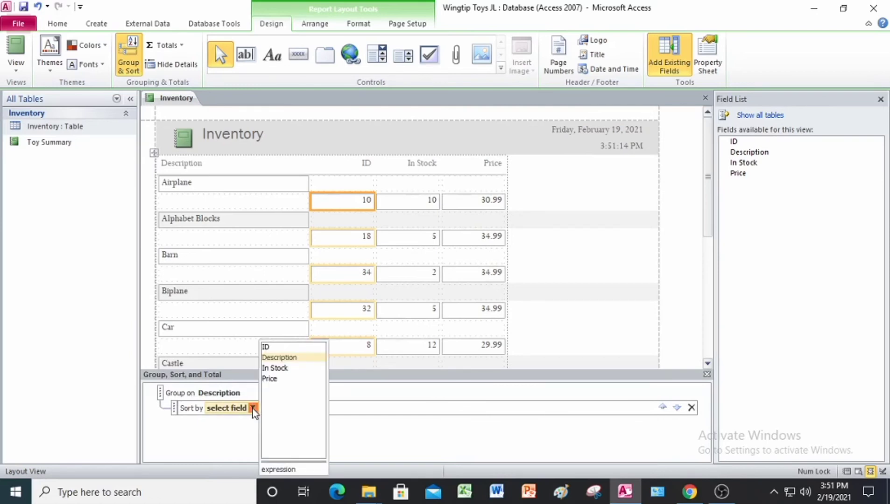
left_click(278, 358)
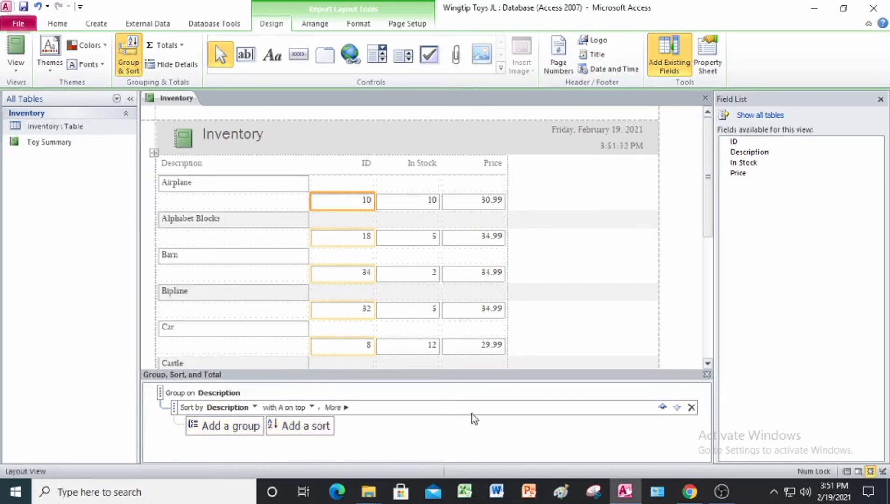
left_click(691, 407)
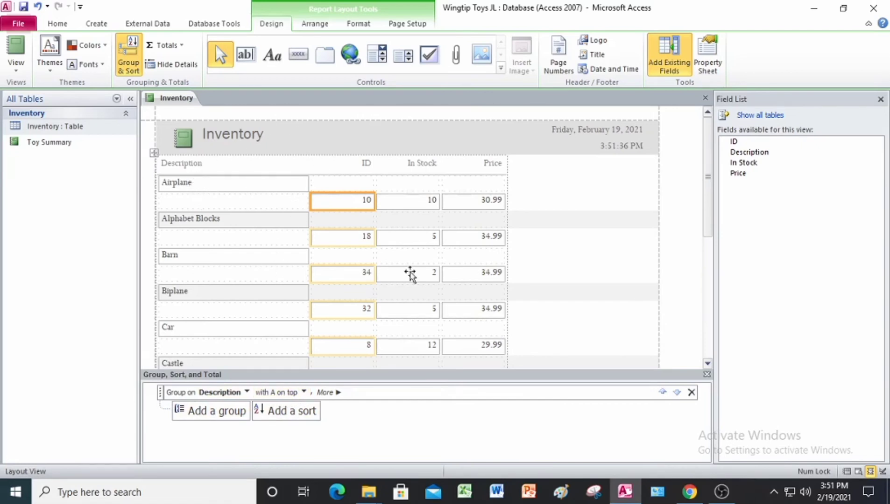
left_click(707, 375)
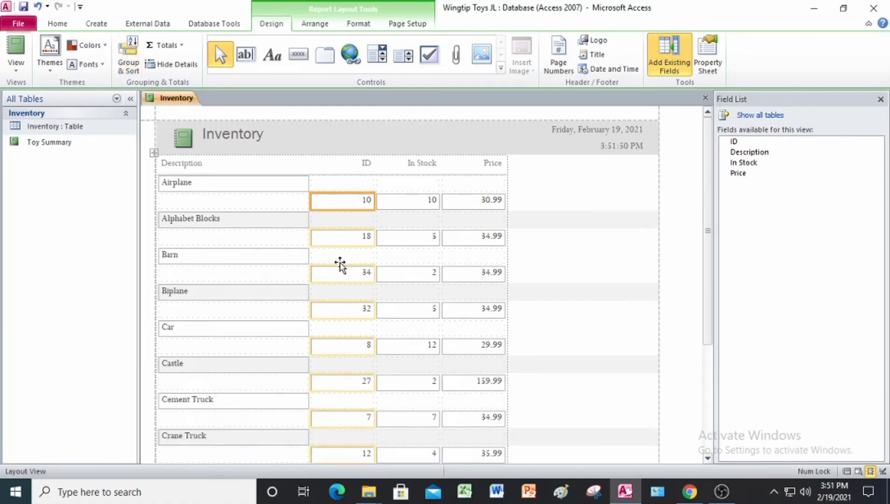
Sort the Description column of the Inventory report from A to Z
left_click(225, 185)
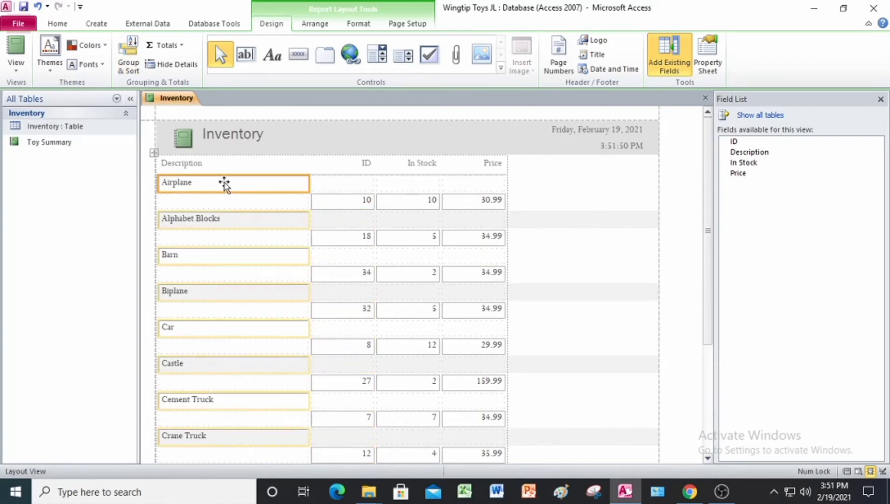
right_click(225, 184)
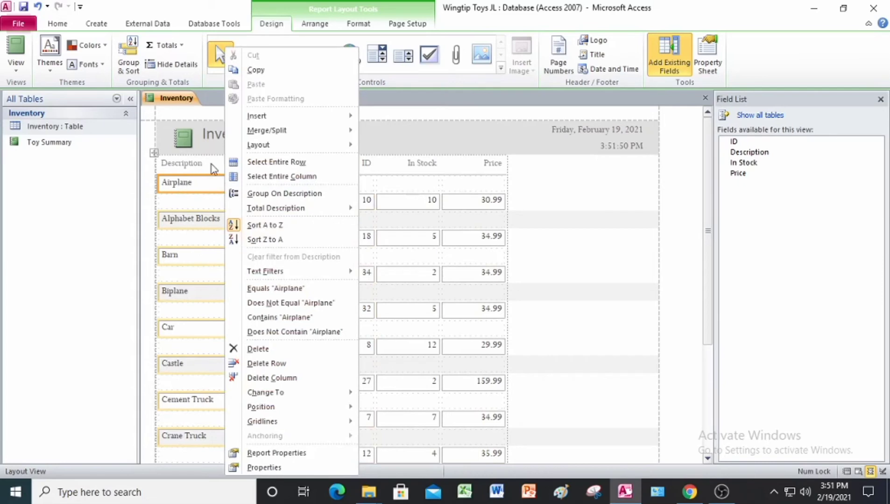
left_click(196, 184)
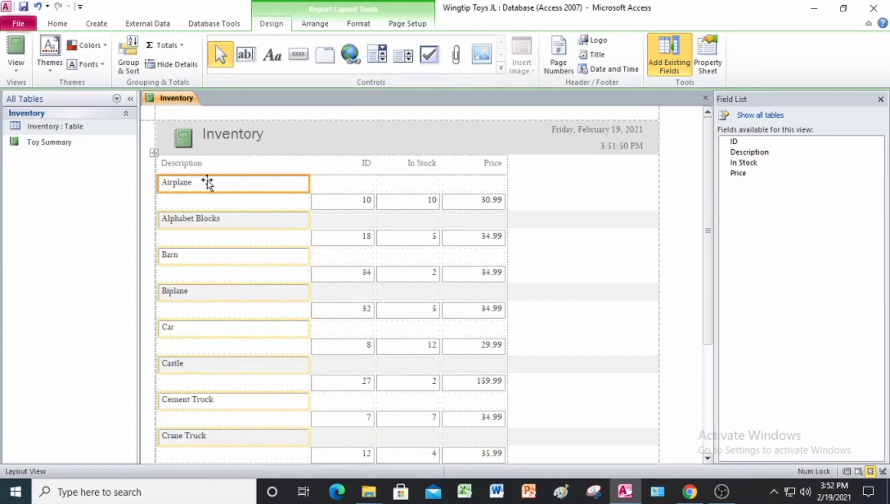
right_click(207, 182)
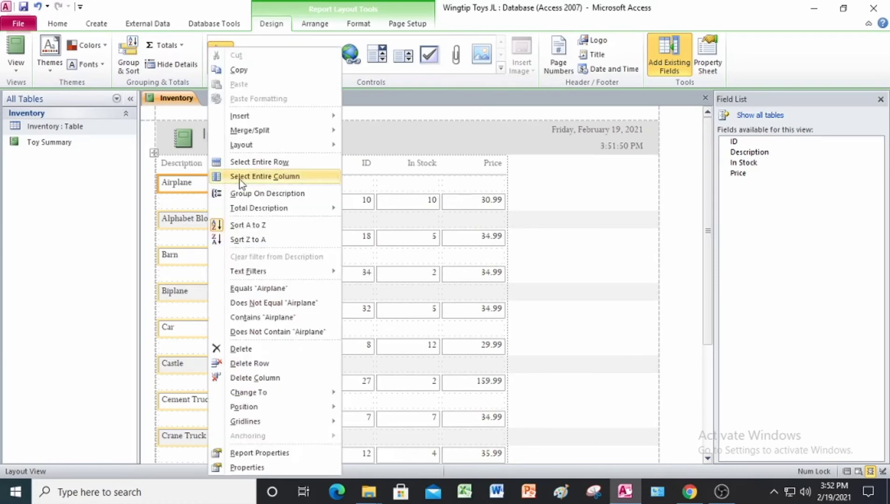
left_click(250, 225)
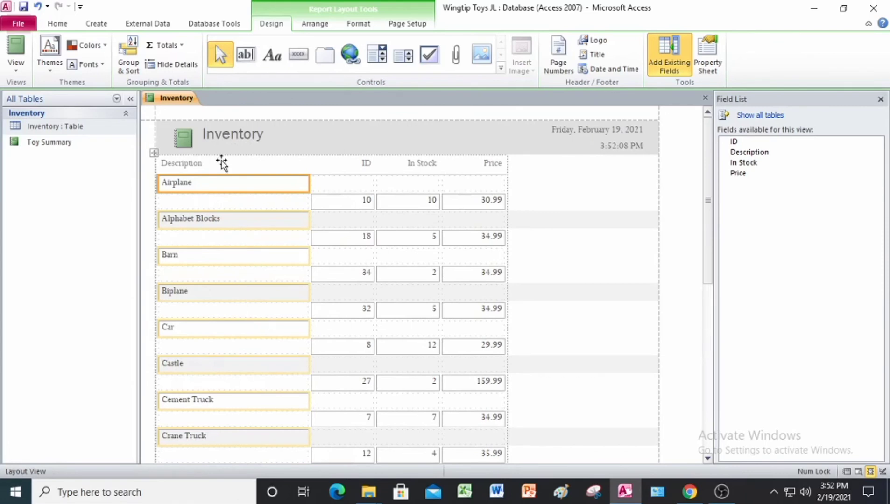
Try the Description column in Z to A order and return it to A to Z
right_click(213, 189)
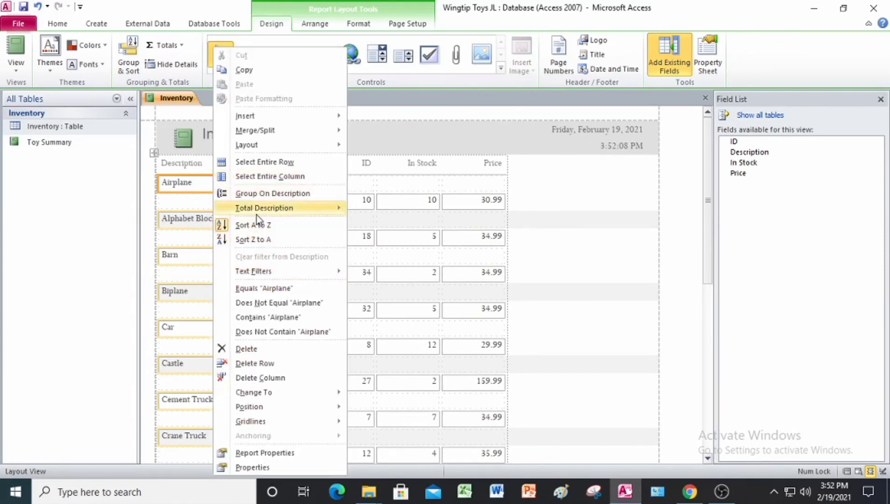
left_click(256, 239)
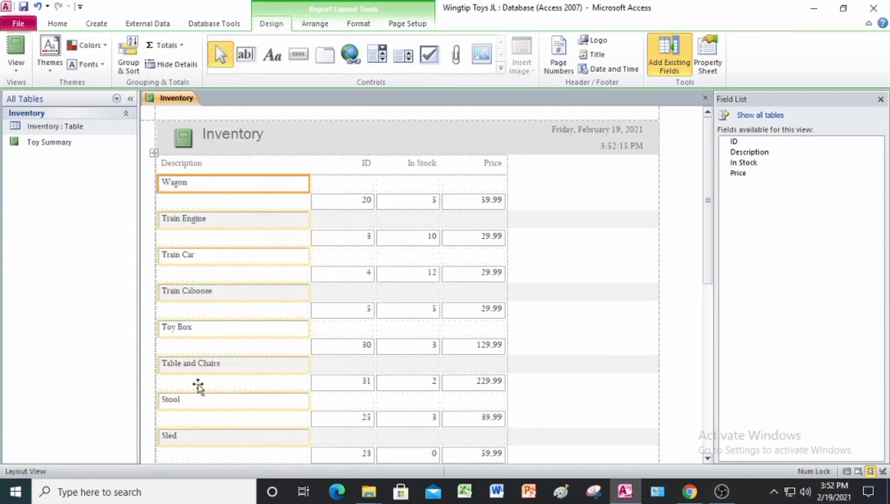
right_click(214, 185)
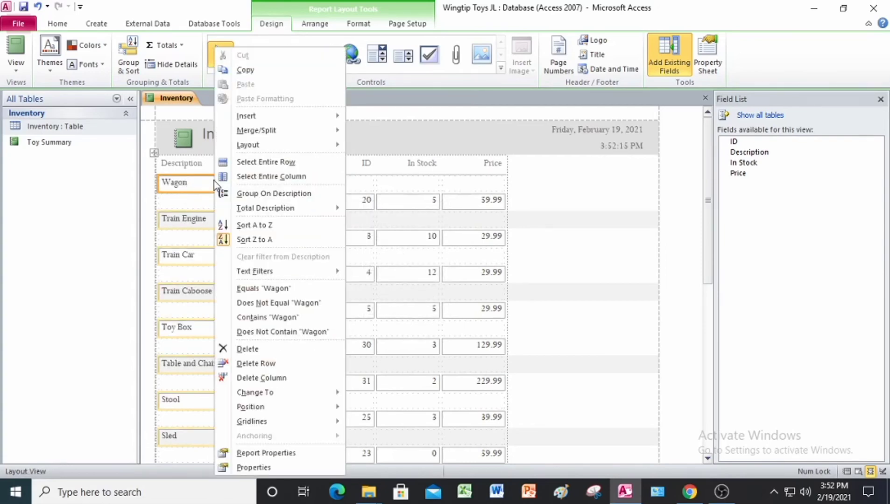
left_click(252, 226)
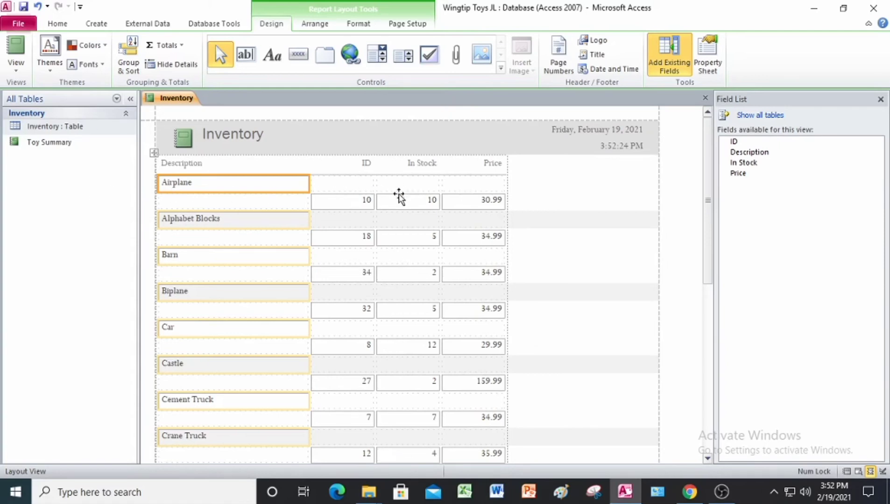
Filter the Inventory report to records whose In Stock value is less than or equal to 10
left_click(422, 205)
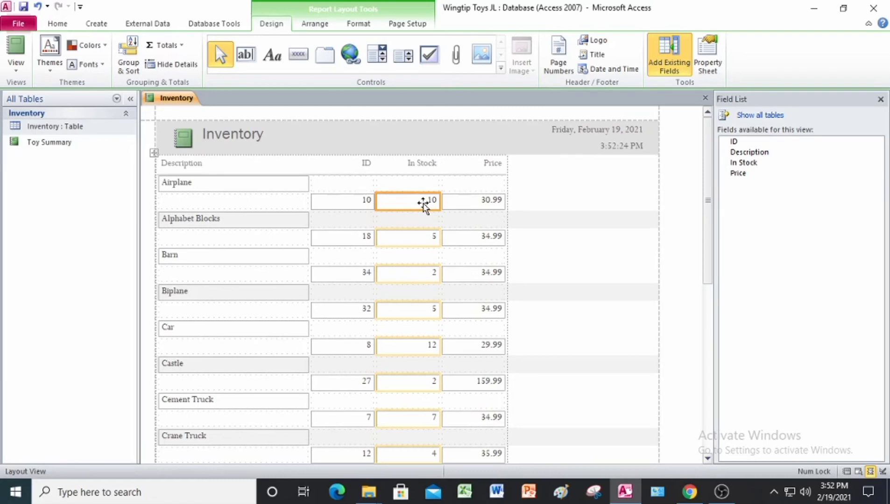
right_click(423, 204)
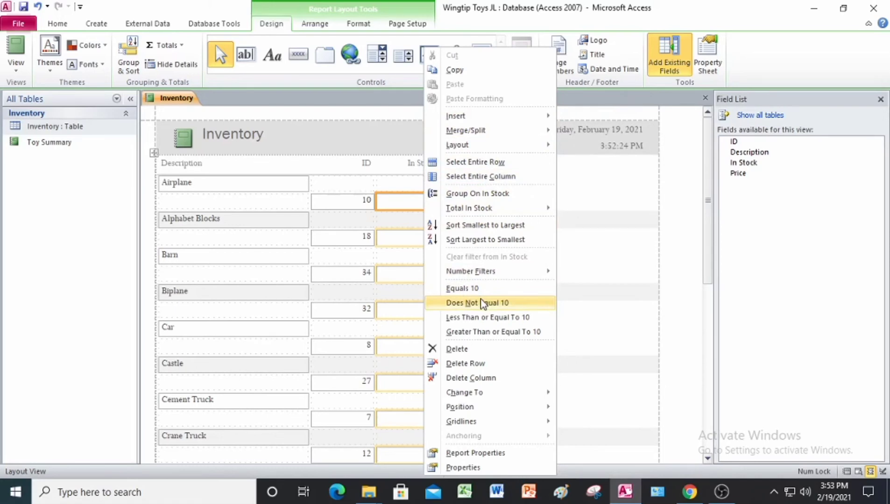
left_click(480, 325)
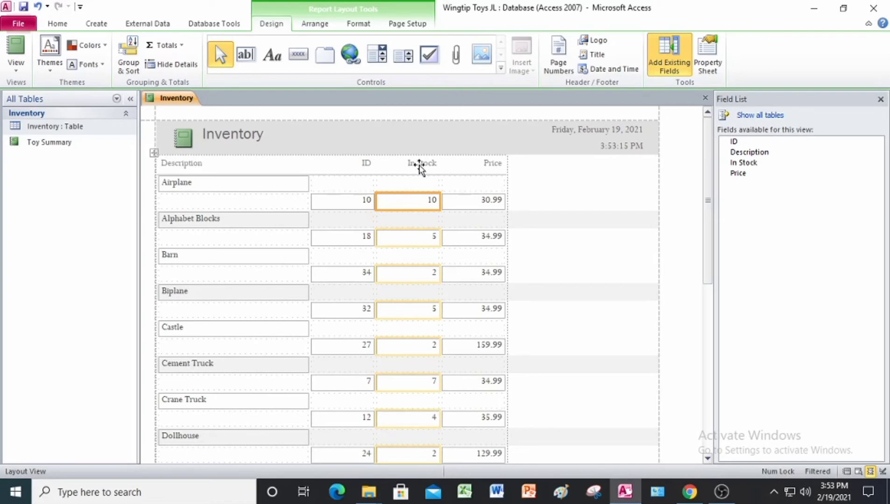
Sort the In Stock column of the report from smallest to largest
left_click(419, 164)
right_click(419, 165)
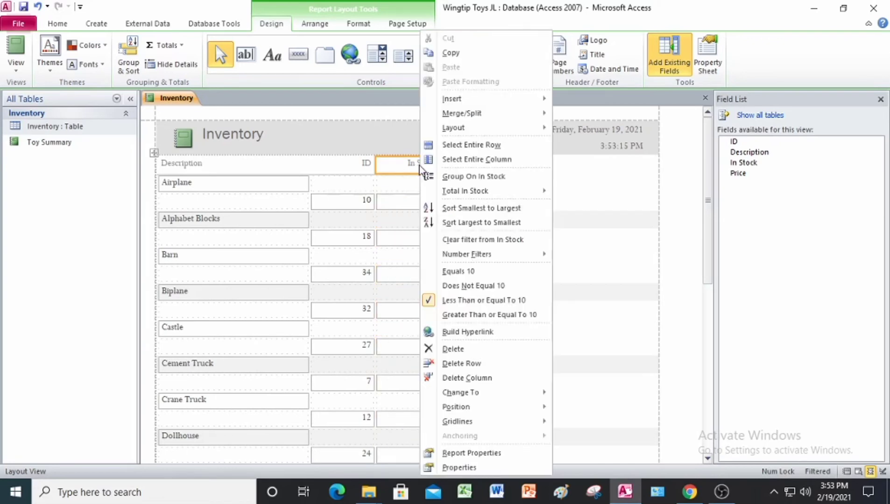
left_click(490, 209)
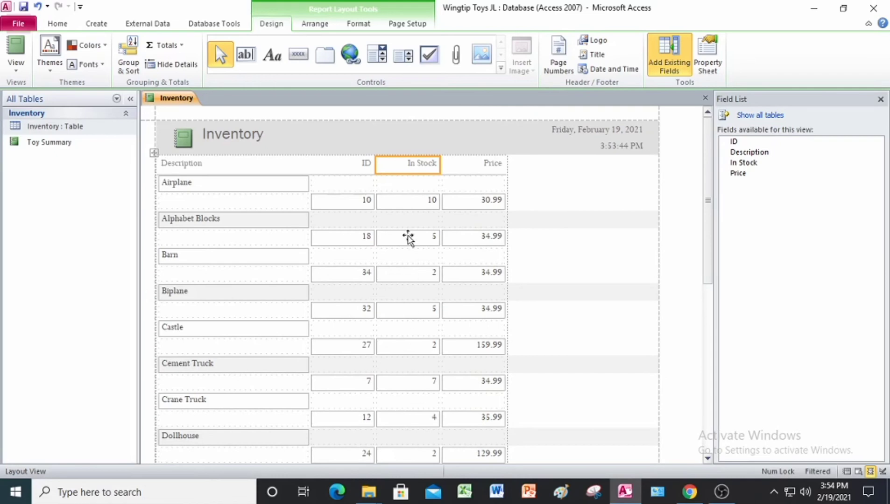
right_click(411, 168)
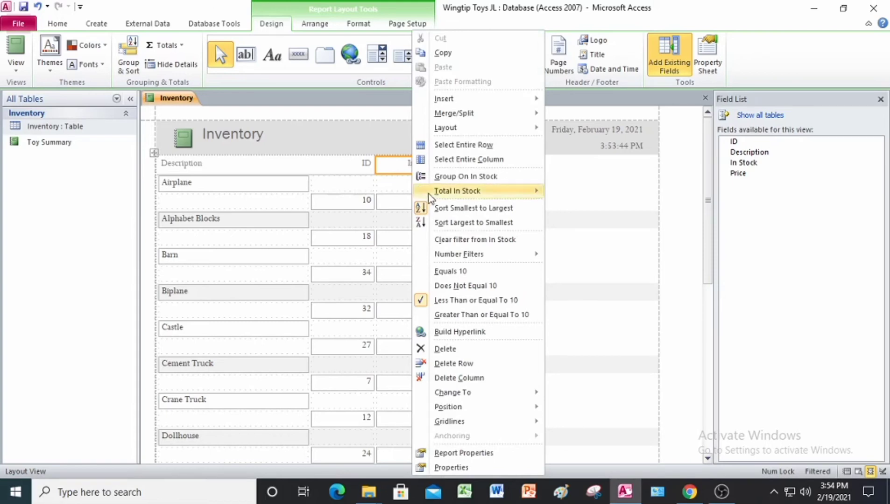
left_click(429, 212)
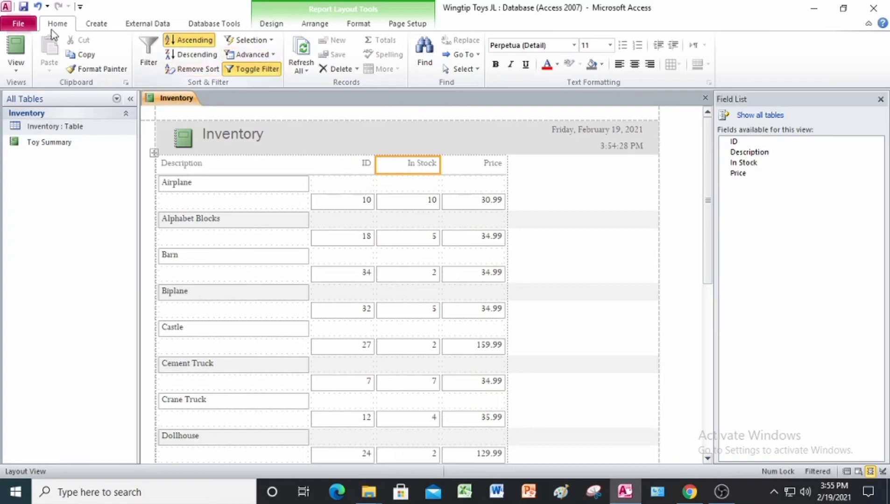
Clear all sorts from the report and turn off the In Stock filter
left_click(215, 70)
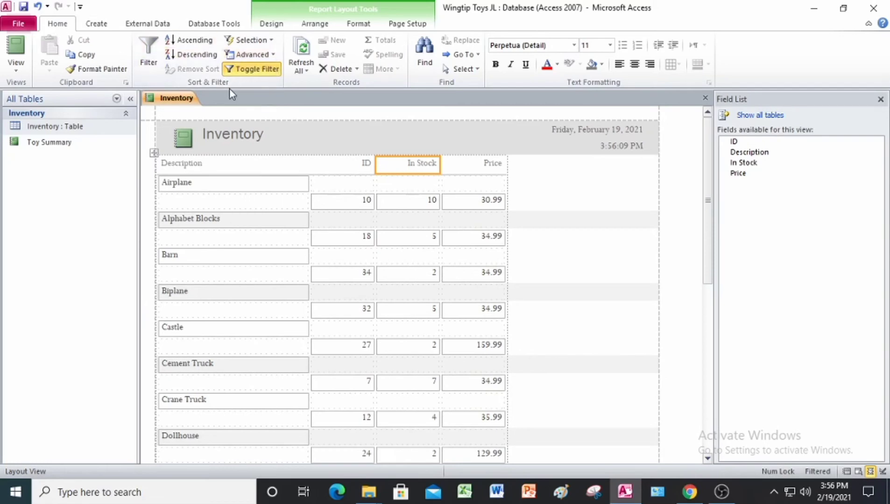
left_click(276, 71)
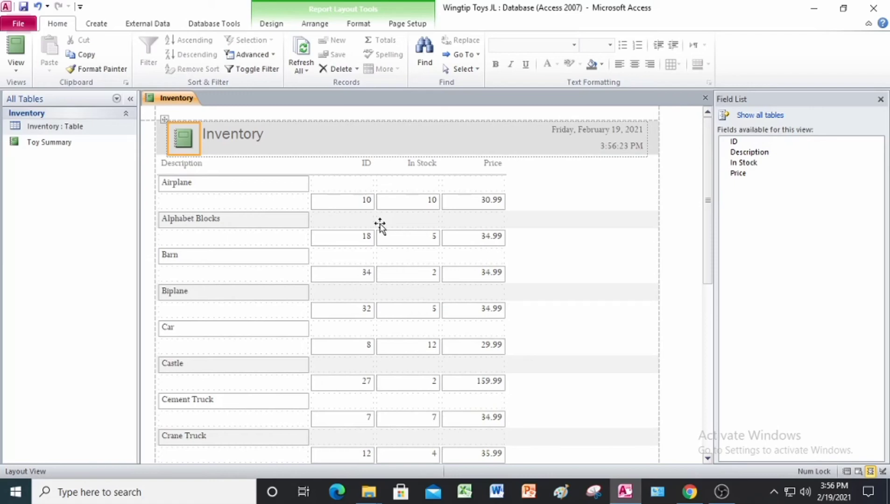
Apply a custom text filter for Description equal to Car and turn the filter off again
scroll(383, 225, "down", 1)
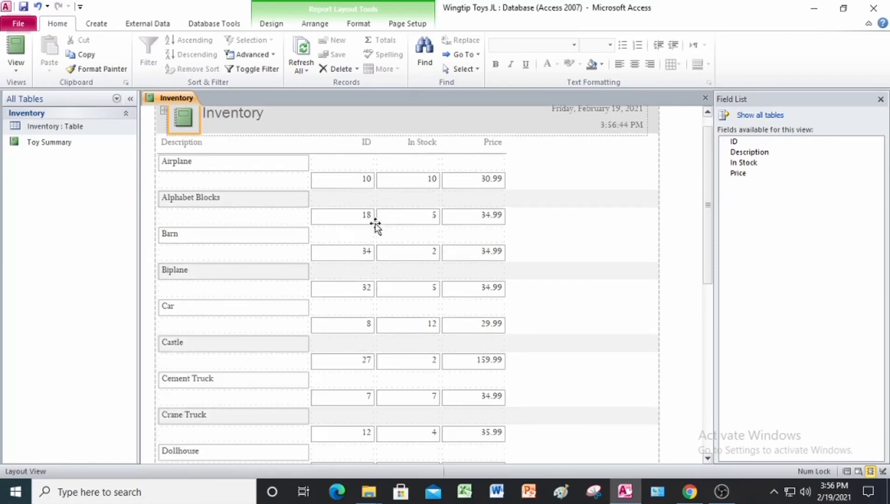
left_click(234, 310)
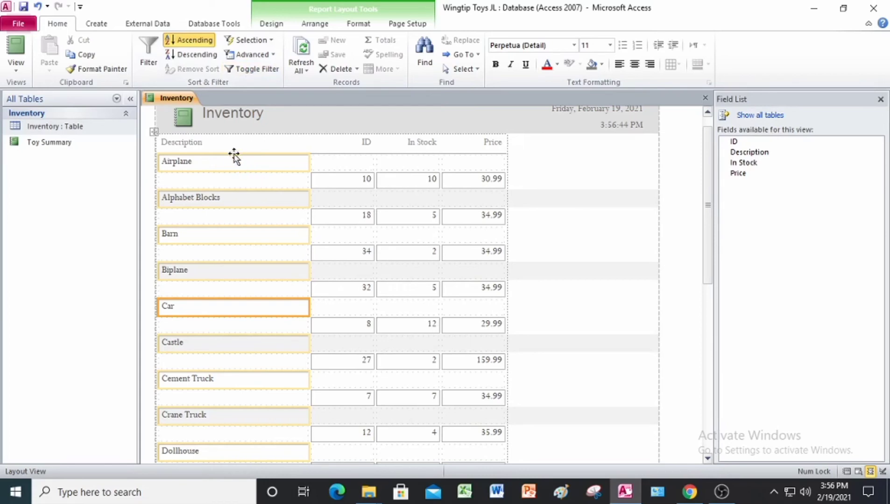
left_click(197, 143)
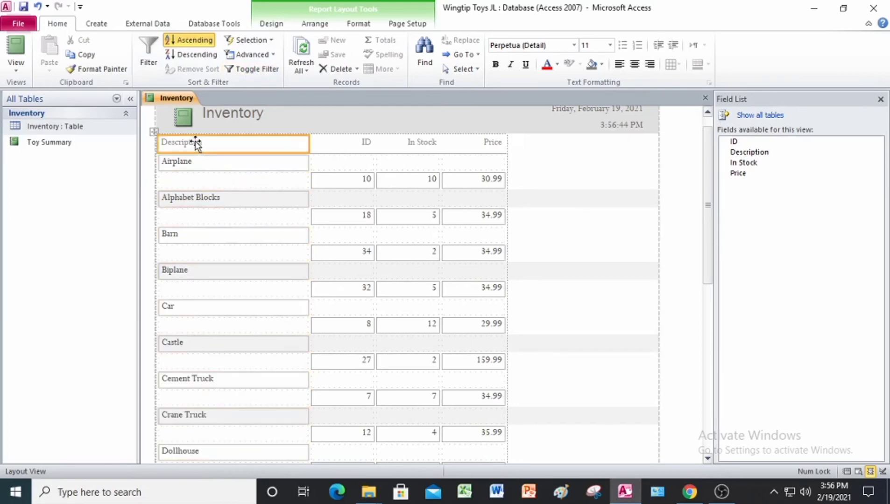
right_click(196, 143)
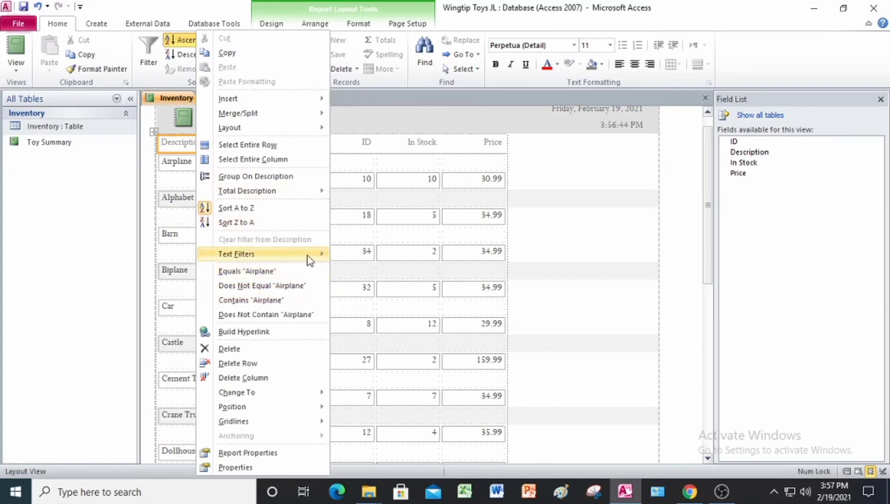
mouse_move(309, 256)
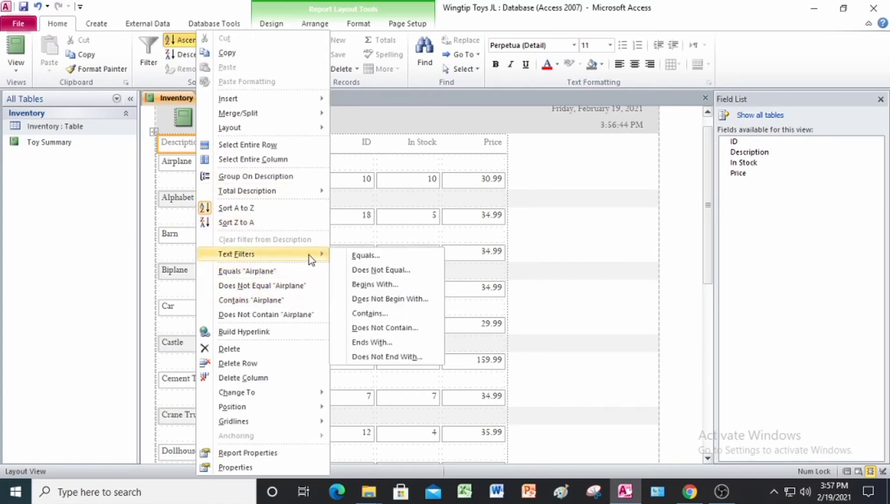
left_click(367, 259)
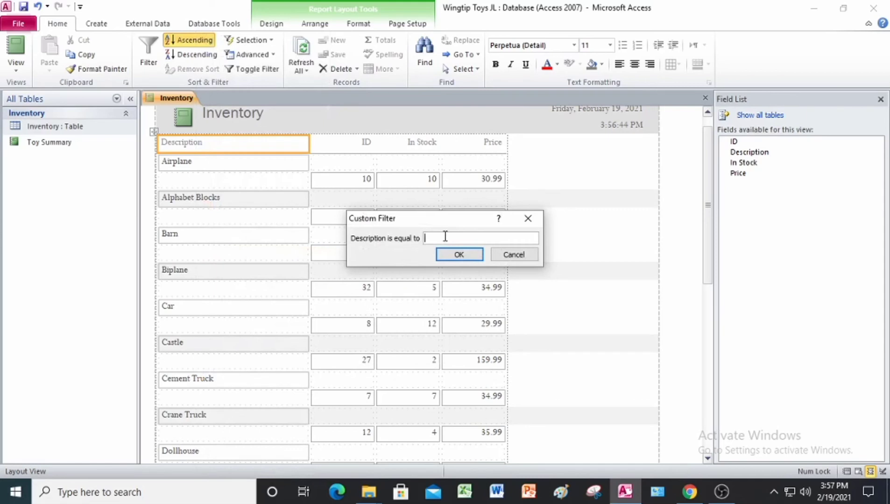
type("cas")
key("BackSpace")
key("BackSpace")
key("BackSpace")
type("Car")
left_click(449, 254)
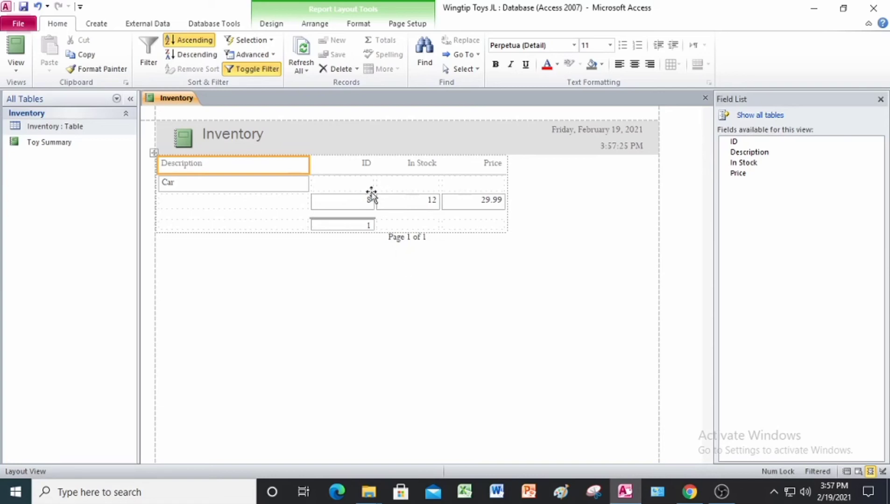
left_click(263, 71)
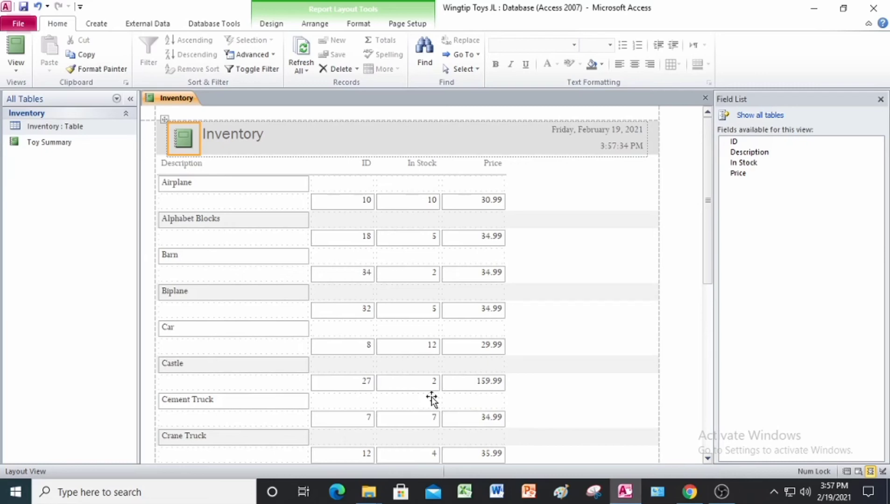
Save the new report under the name Inventory
right_click(168, 104)
left_click(198, 110)
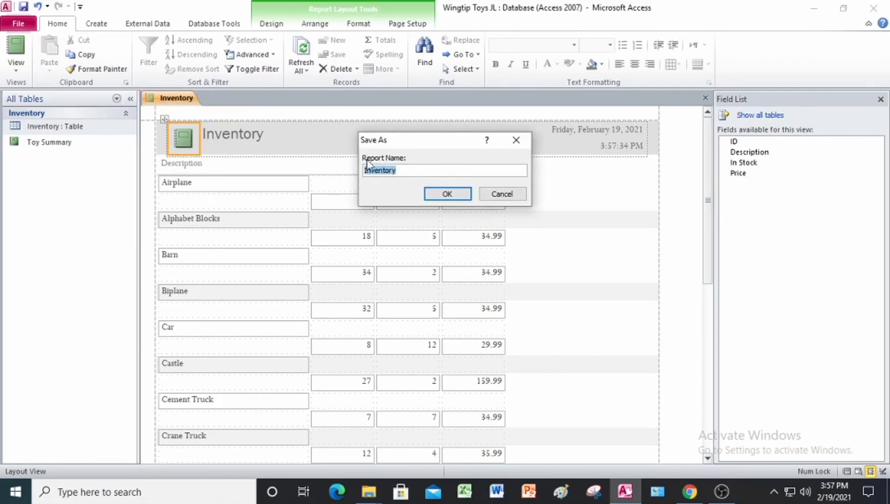
left_click(448, 195)
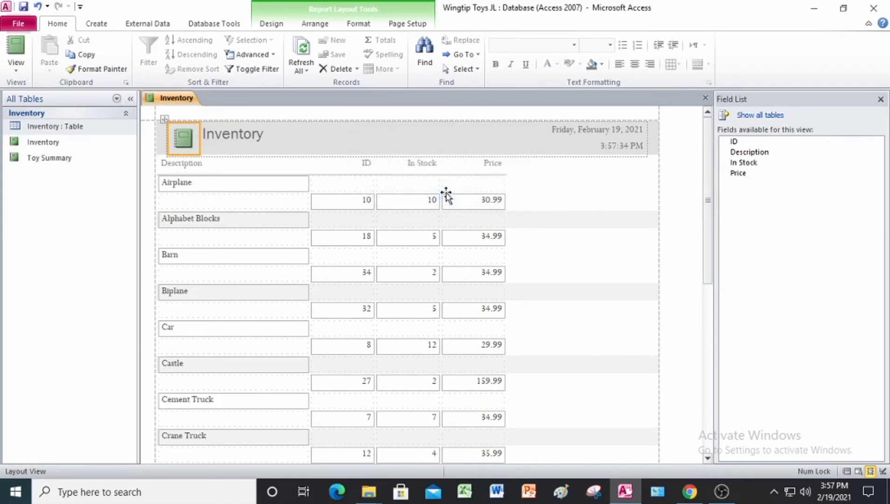
Close the Inventory report and exit the Wingtip Toys JL database
right_click(169, 98)
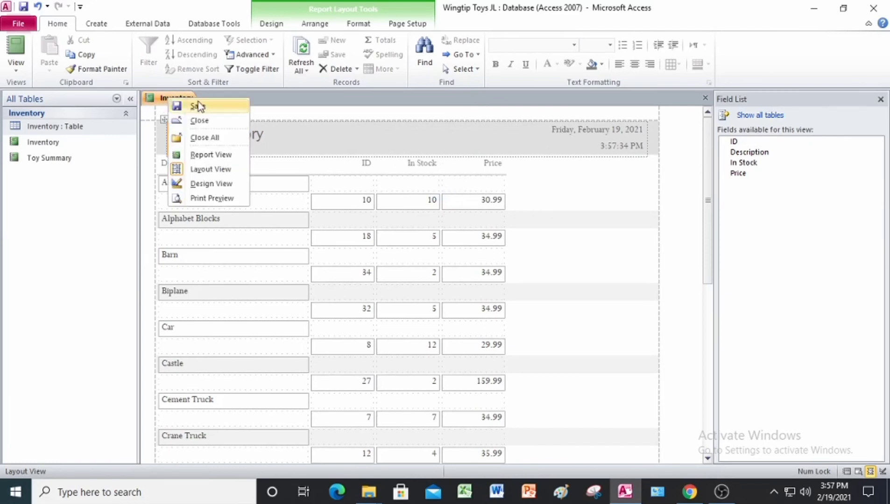
left_click(198, 121)
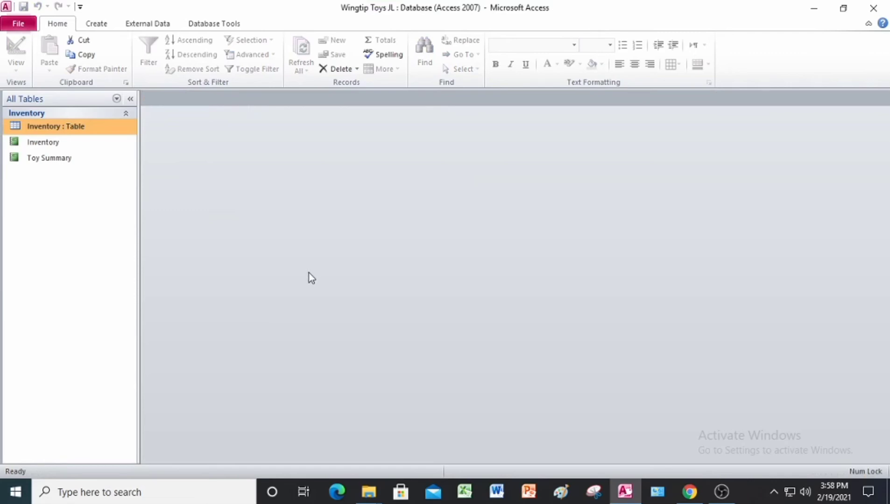
left_click(877, 9)
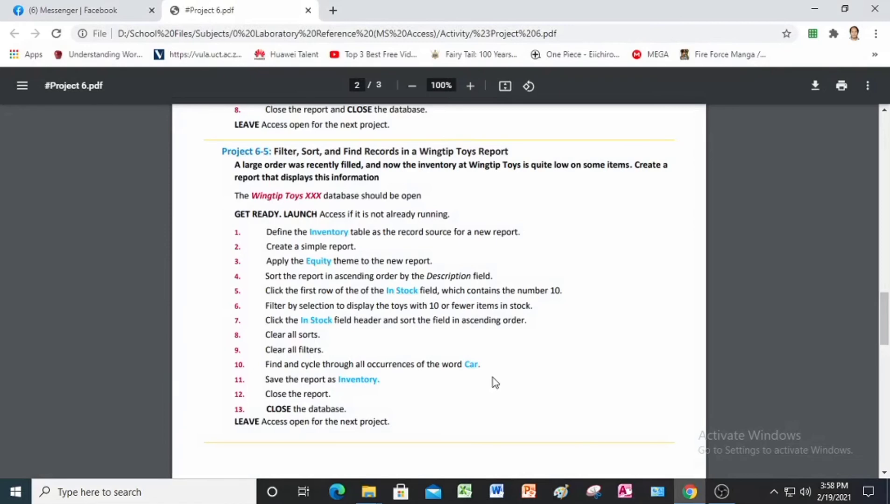
Check the Project 6-6 instructions, and in Access open the Angel Project database from the Lesson 6 Create Reports folder with its content enabled
scroll(466, 317, "down", 5)
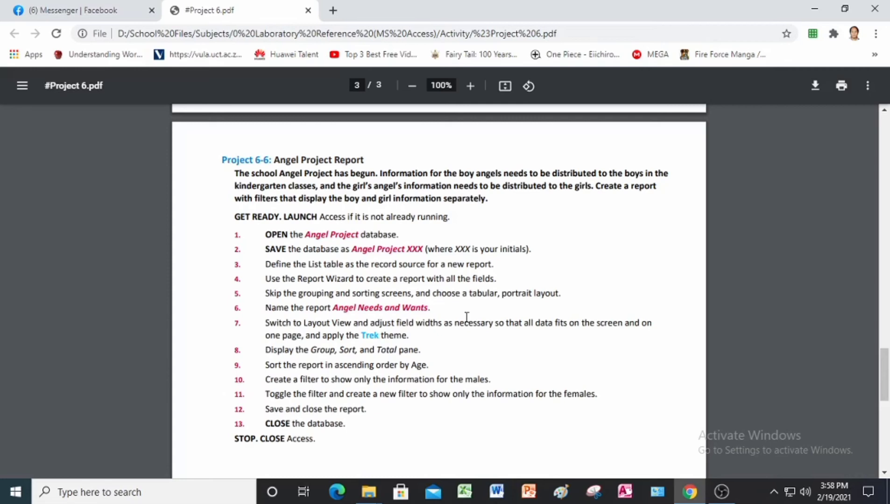
left_click(627, 495)
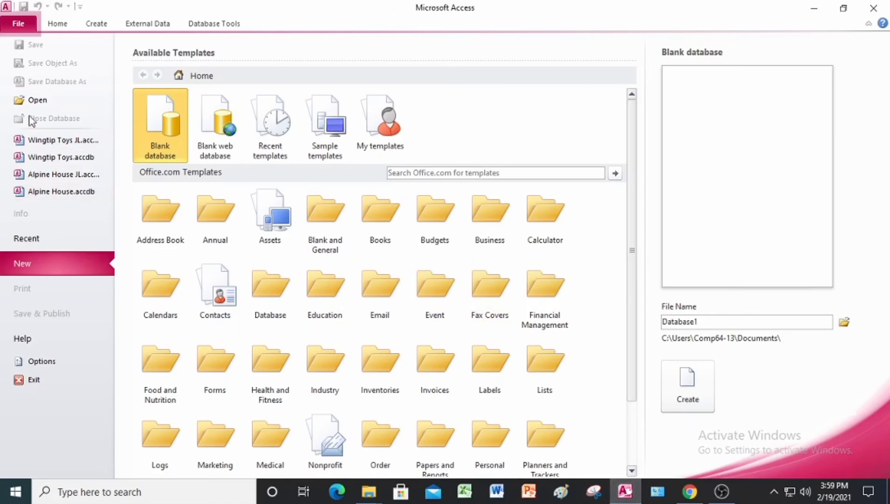
left_click(35, 100)
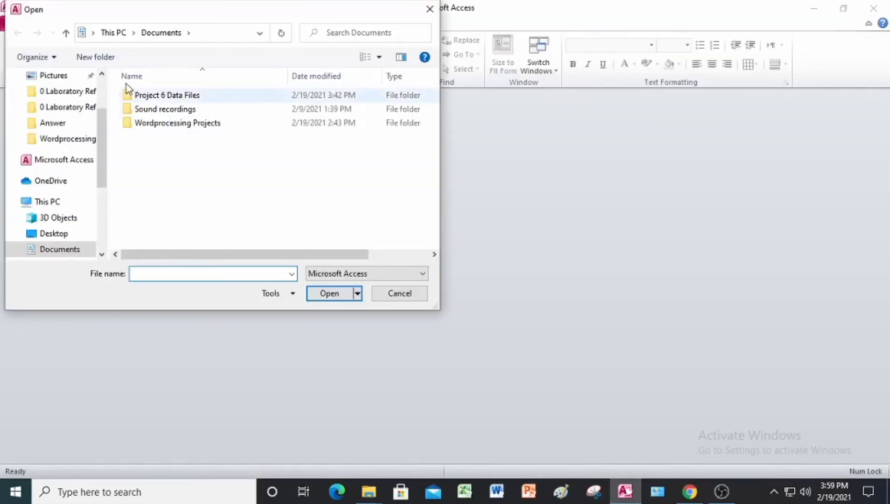
double_click(162, 152)
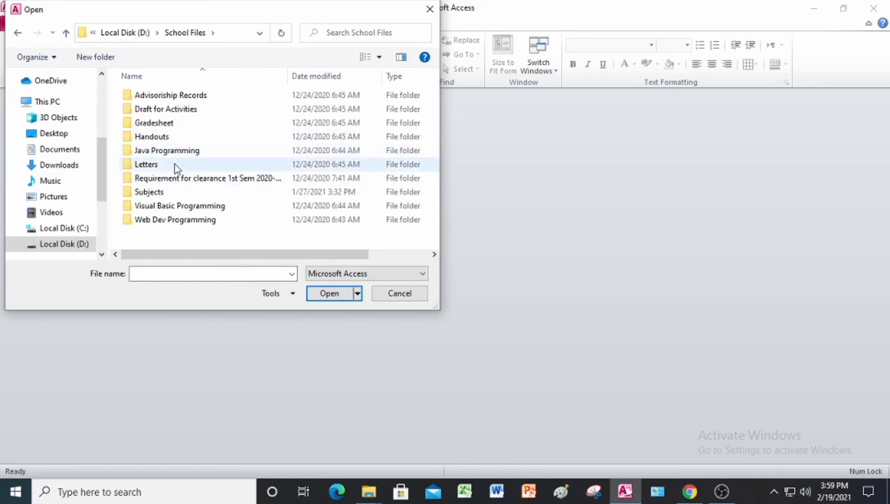
left_click(171, 195)
double_click(171, 195)
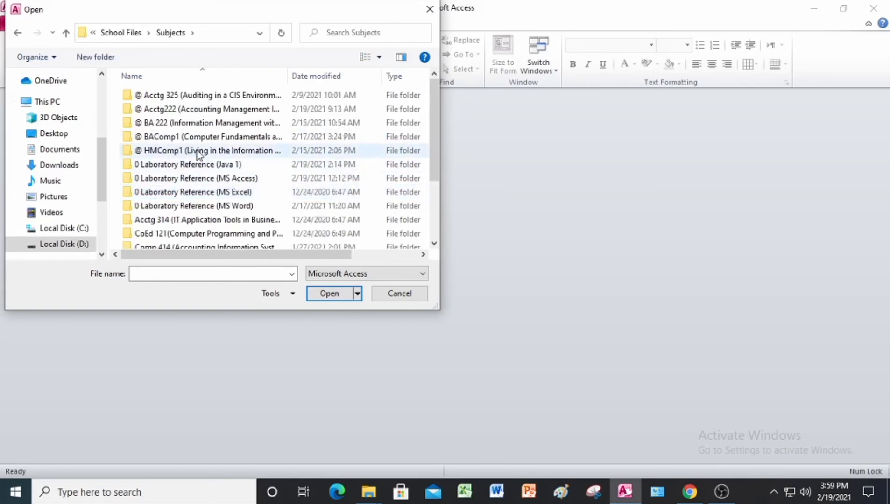
double_click(225, 180)
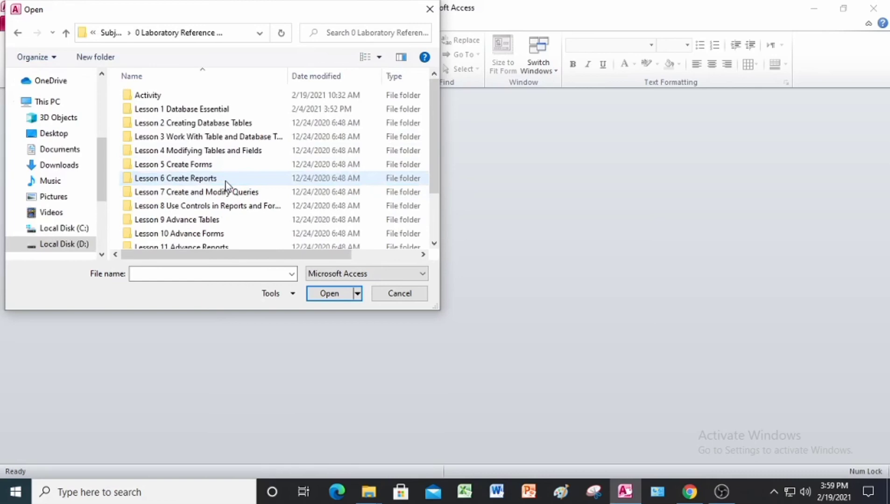
double_click(198, 178)
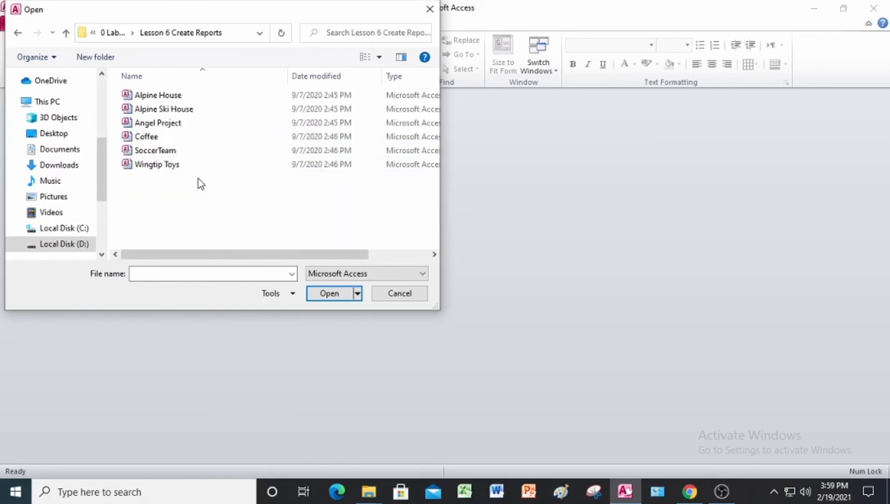
left_click(166, 124)
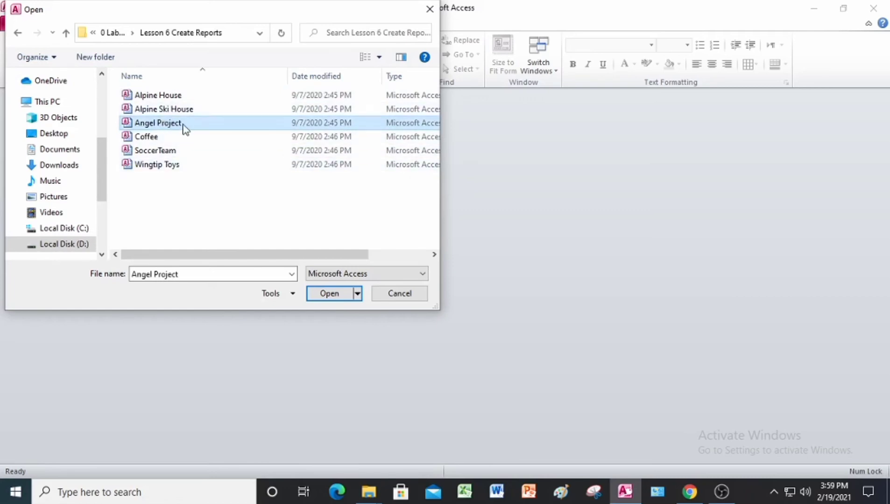
left_click(332, 295)
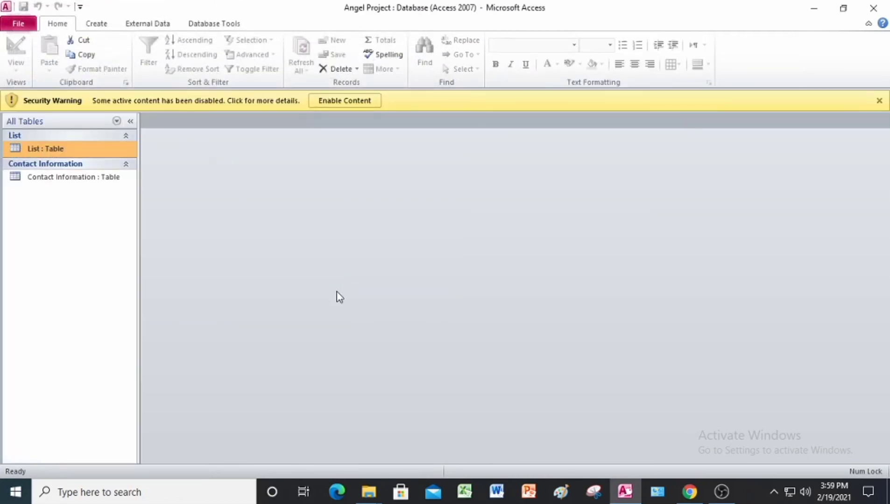
left_click(348, 99)
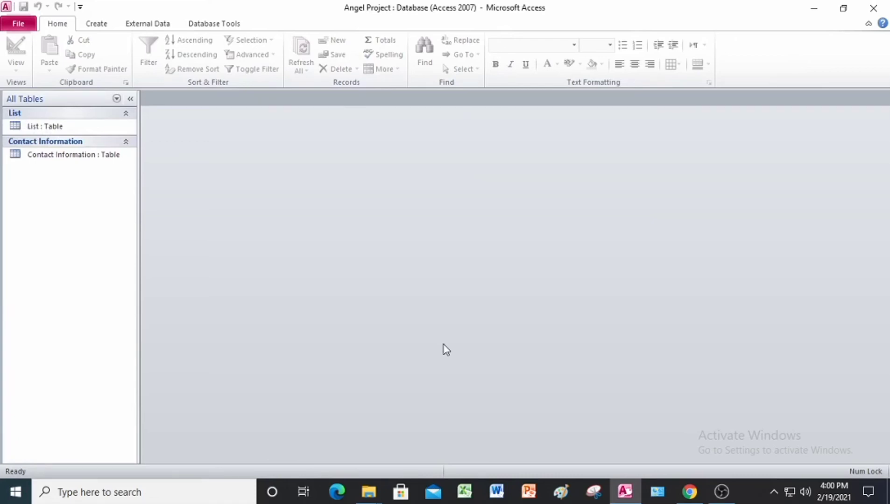
Save the database as Angel Project JL in the Answer folder inside Project 6 Data Files under Documents
left_click(19, 26)
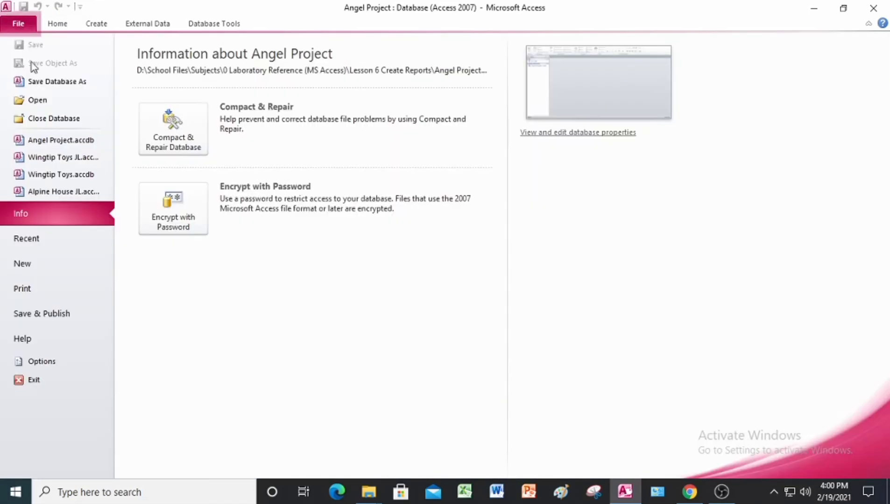
left_click(37, 85)
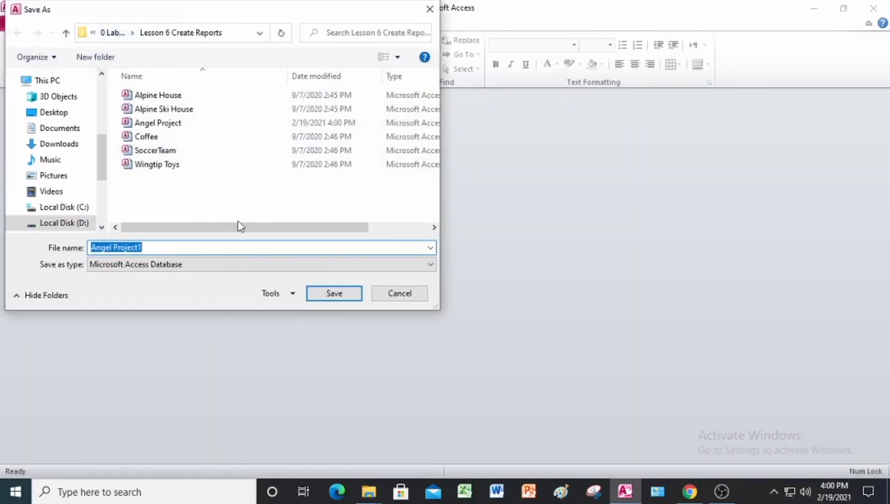
left_click(66, 34)
left_click(91, 127)
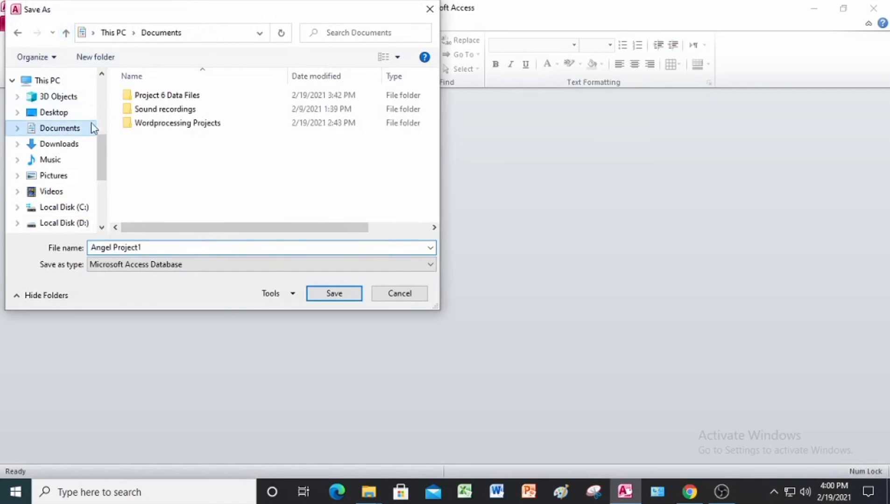
double_click(168, 98)
double_click(158, 97)
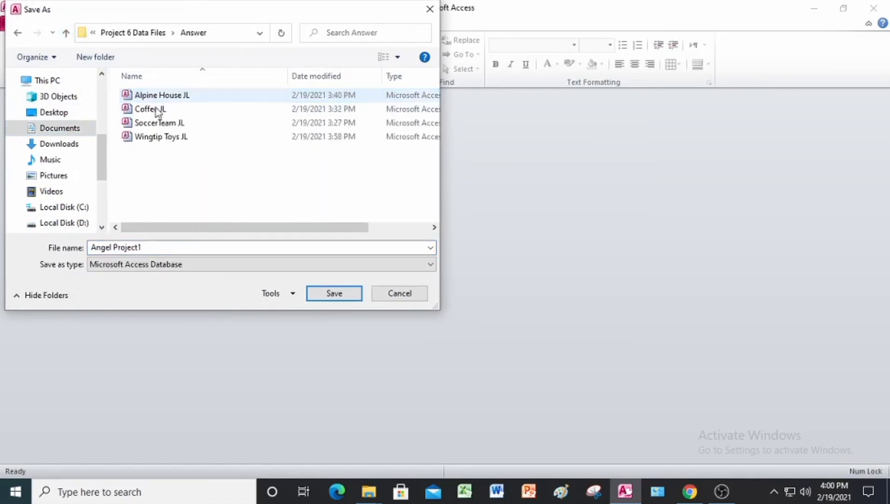
left_click(171, 250)
left_click(171, 249)
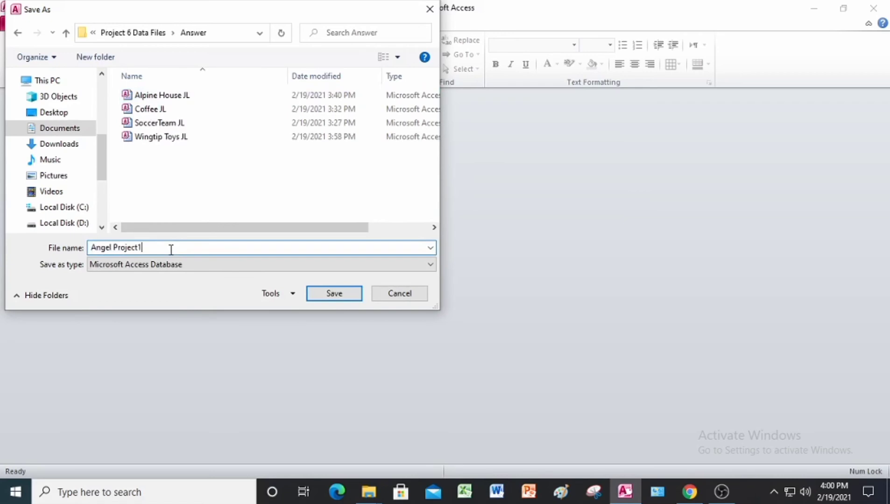
key("BackSpace")
type("JL")
key("Return")
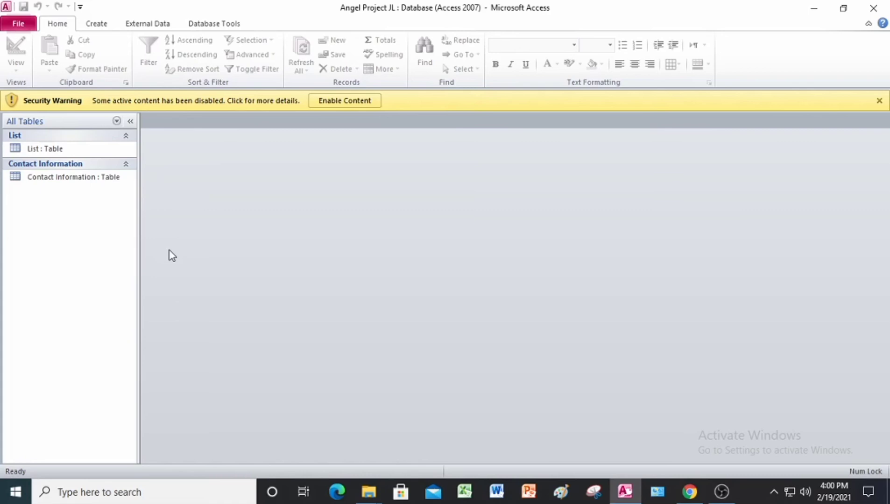
Enable the database content and start a Report Wizard report on the List table with all of its fields
left_click(345, 99)
left_click(54, 125)
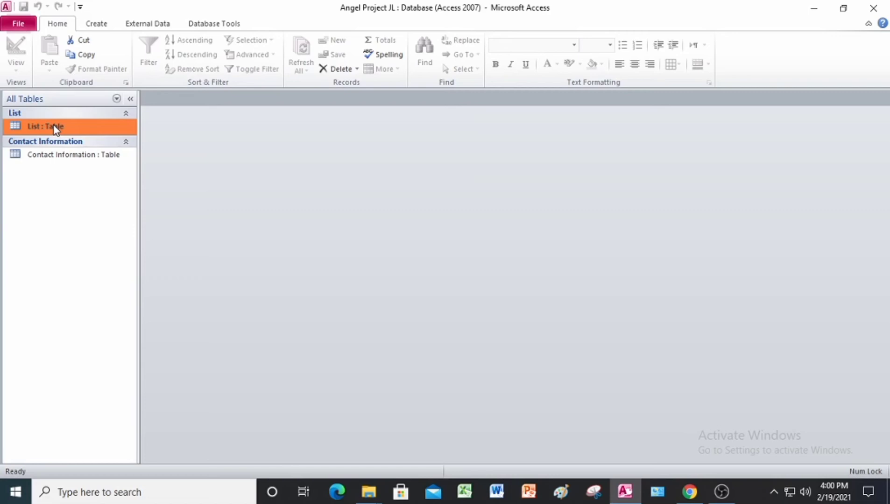
left_click(99, 24)
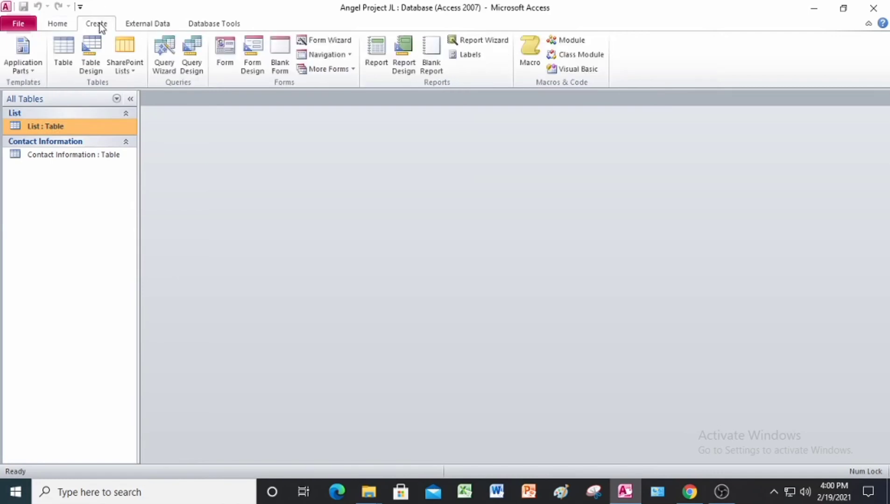
left_click(498, 41)
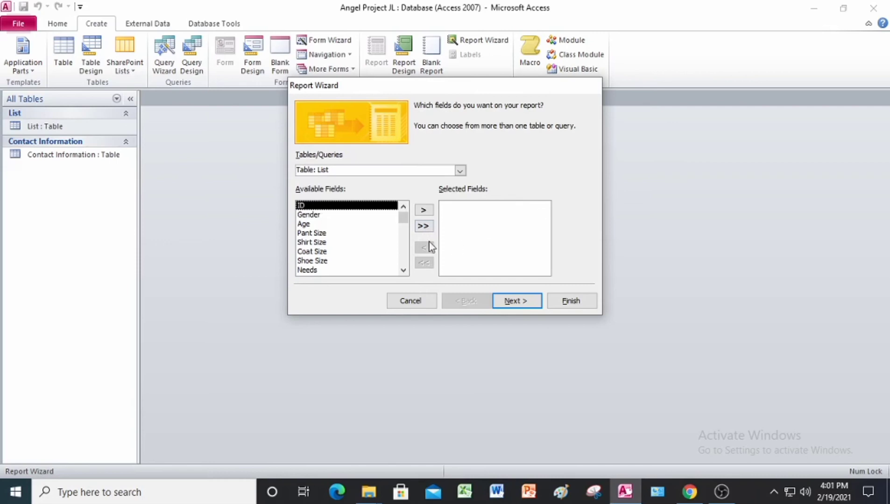
left_click(428, 226)
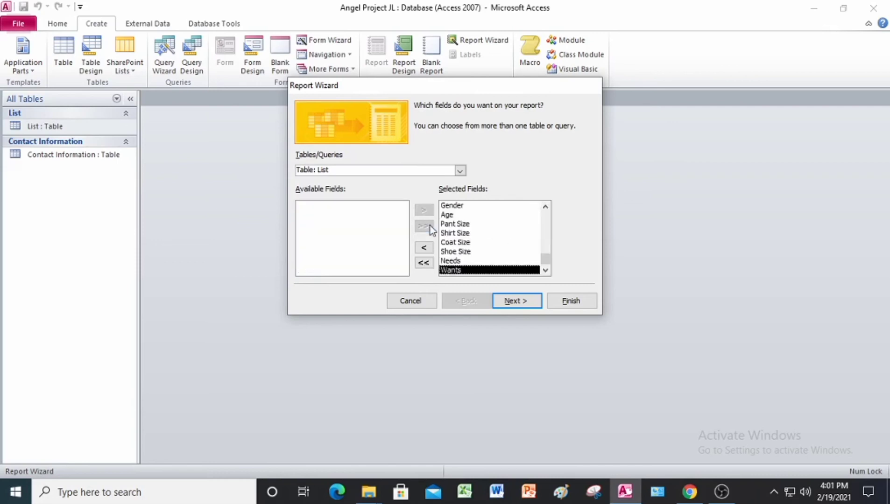
Skip the grouping and sorting options and finish the report with a tabular layout in portrait orientation
left_click(523, 305)
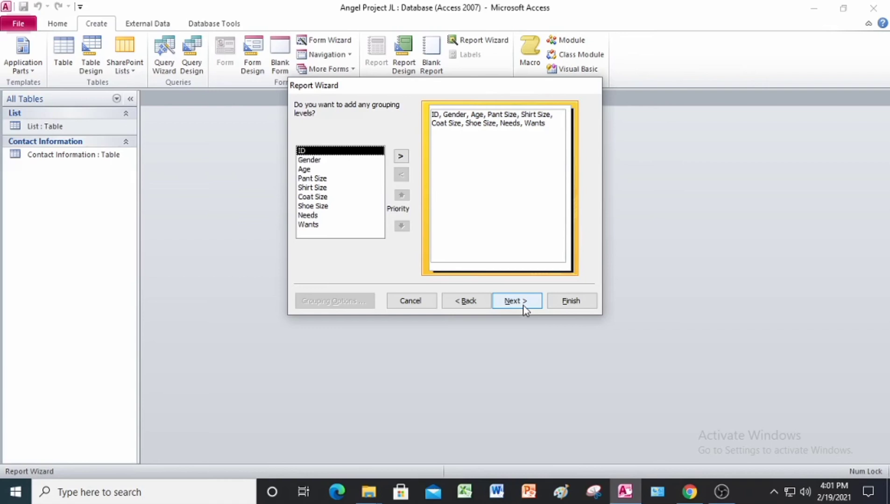
left_click(524, 306)
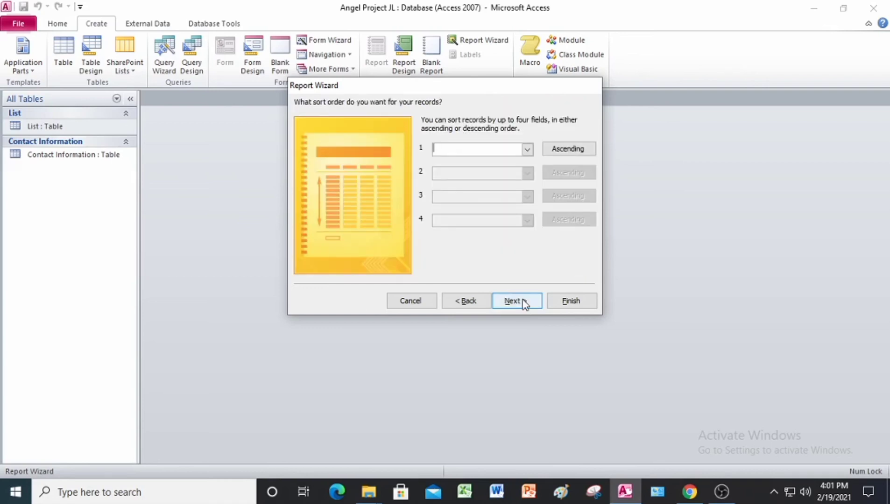
left_click(522, 300)
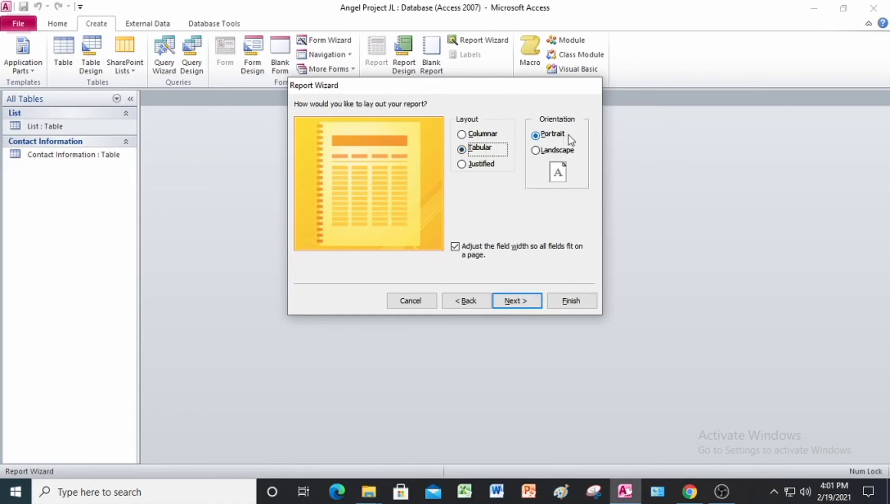
left_click(577, 304)
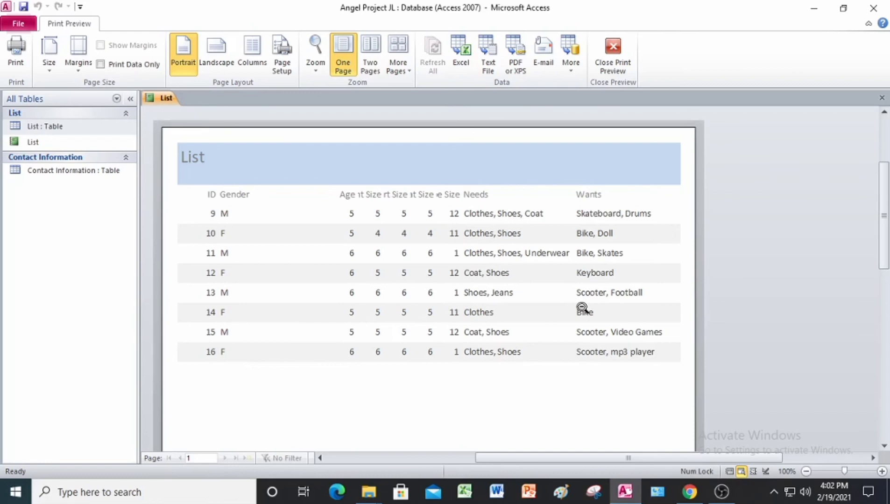
Save the List report and close its print preview
right_click(164, 98)
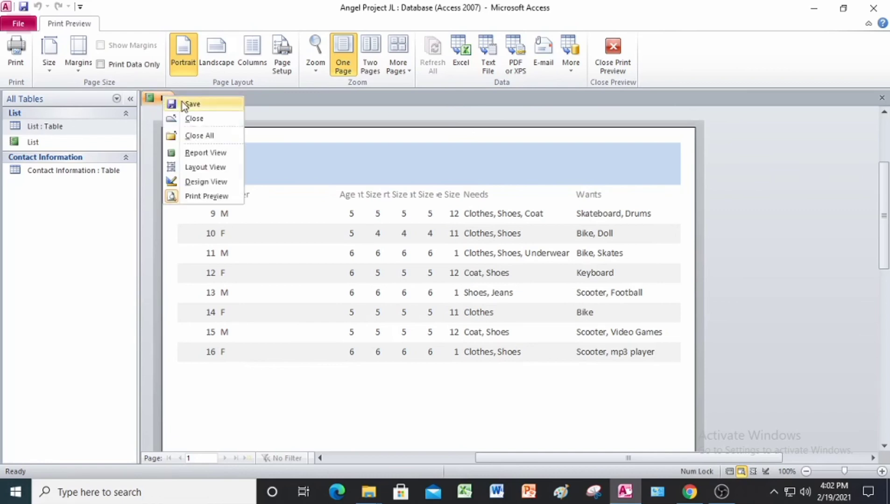
left_click(183, 104)
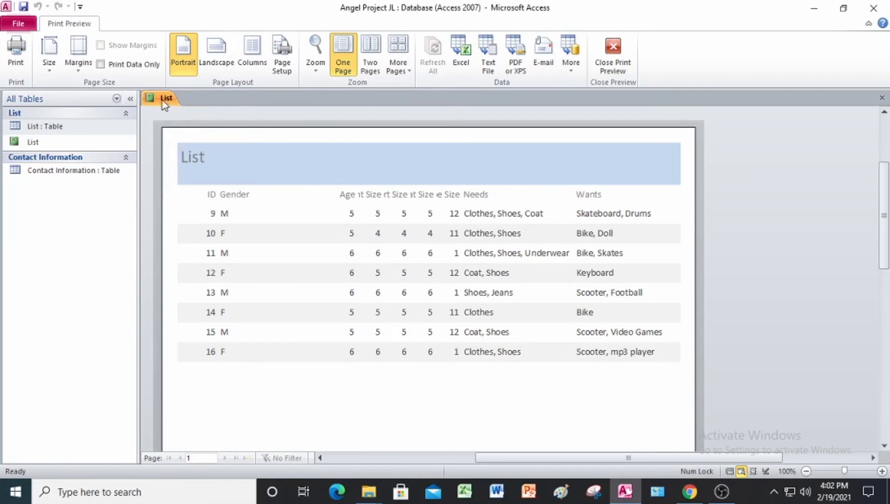
right_click(164, 104)
left_click(168, 107)
right_click(167, 102)
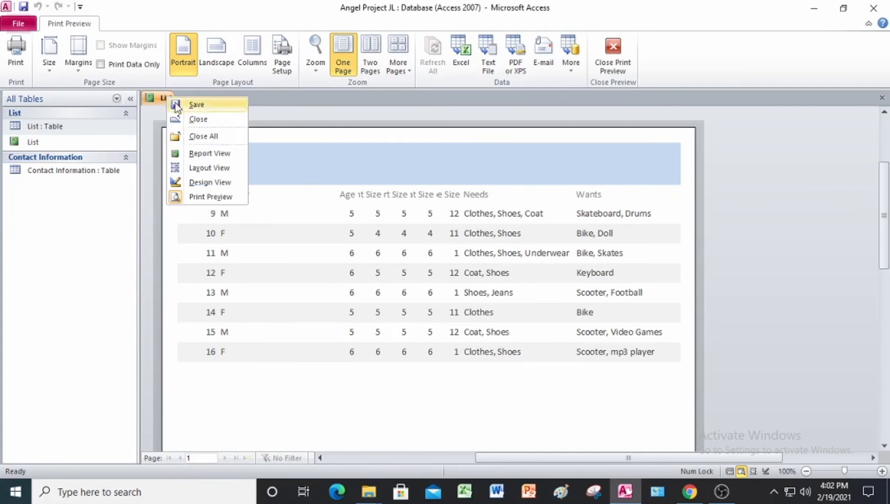
left_click(196, 120)
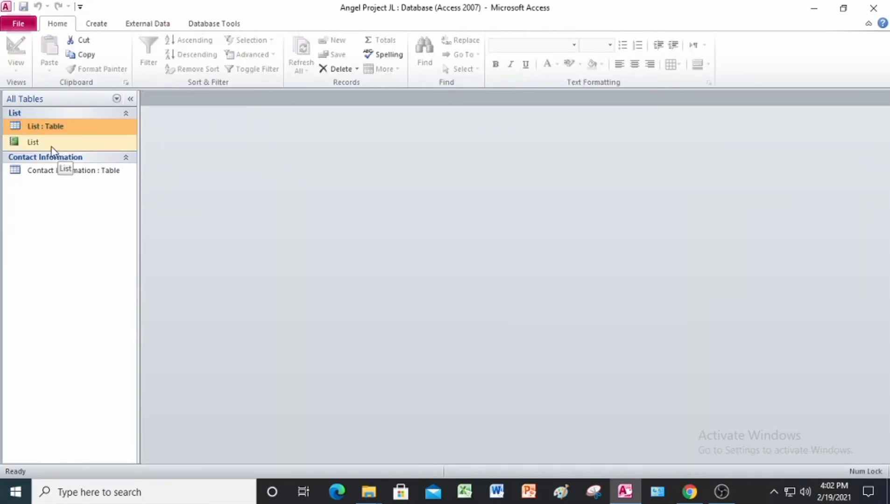
Rename the List report as Angel Needs and Wants
left_click(51, 148)
right_click(51, 148)
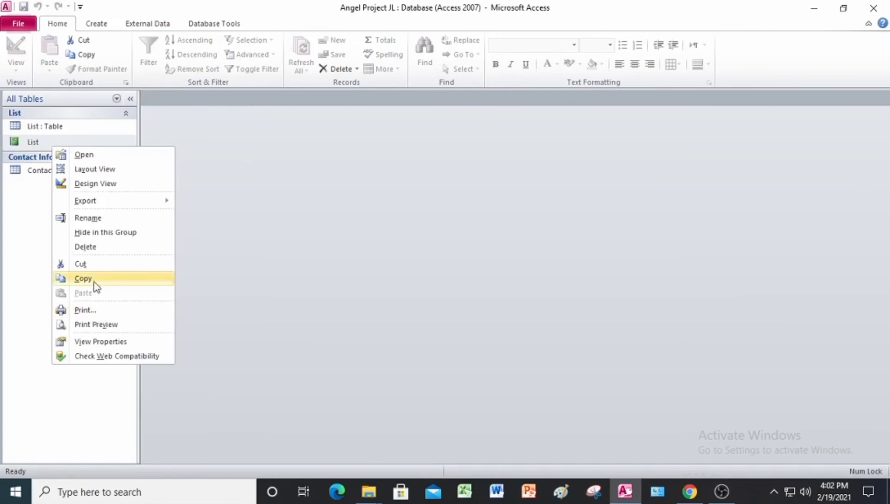
left_click(84, 218)
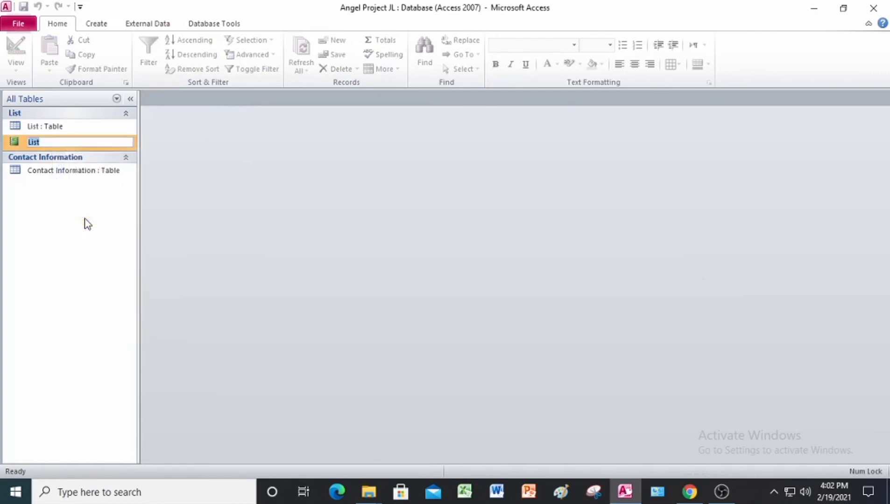
type("Angel Needs and Wants")
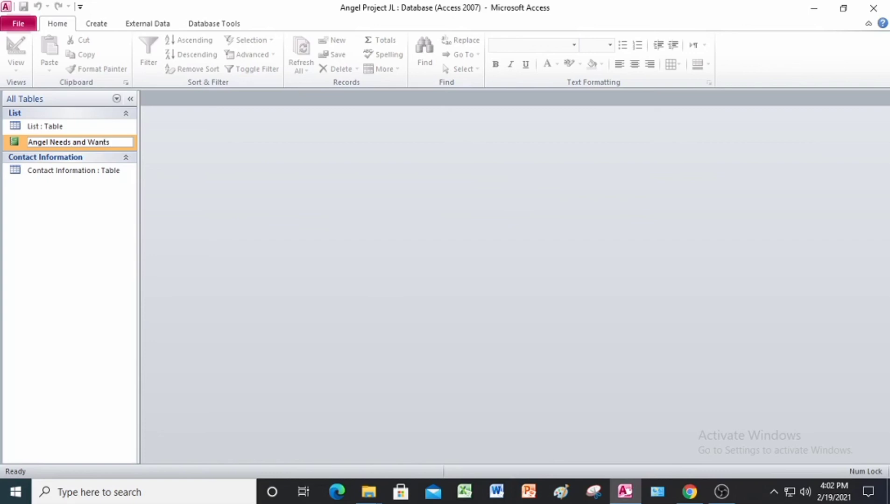
key("Return")
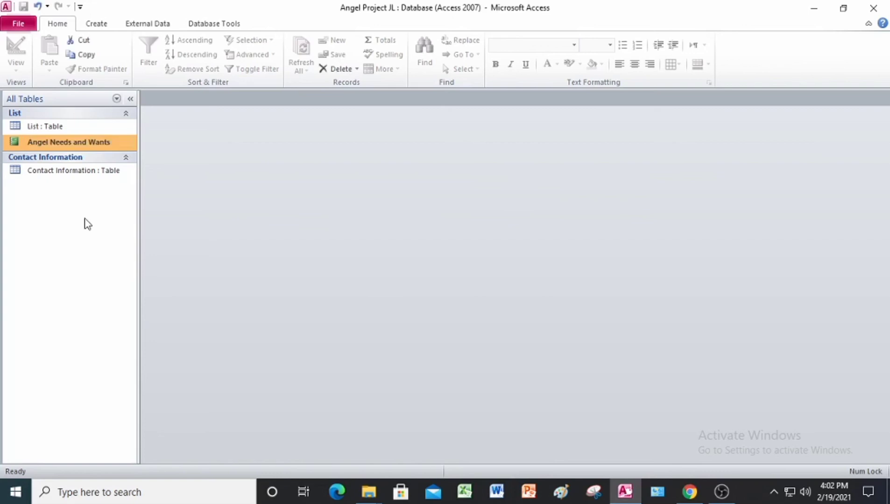
Open the Angel Needs and Wants report and switch it to Layout View
double_click(80, 144)
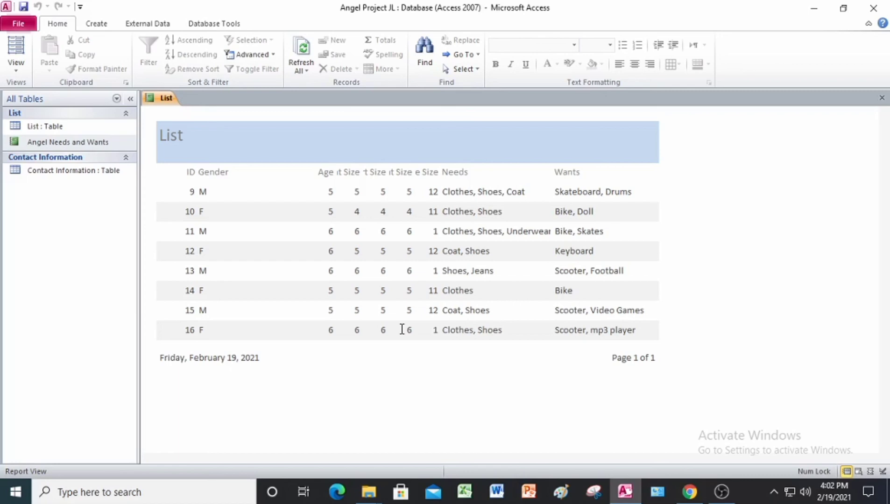
left_click(159, 101)
right_click(159, 101)
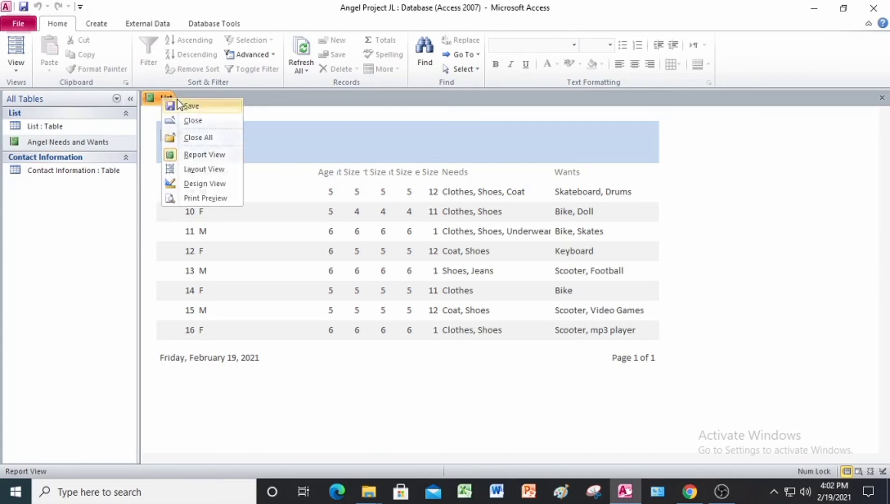
left_click(168, 101)
right_click(168, 100)
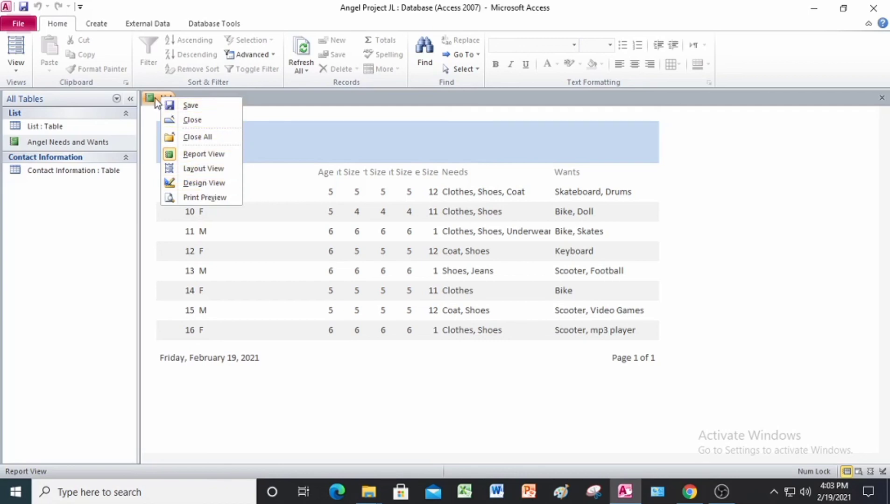
left_click(191, 169)
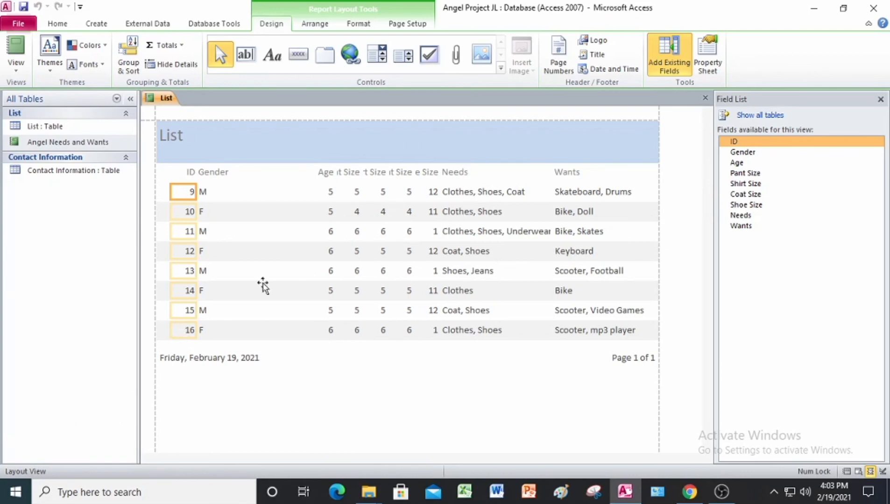
Apply the Trek theme to the report
left_click(445, 209)
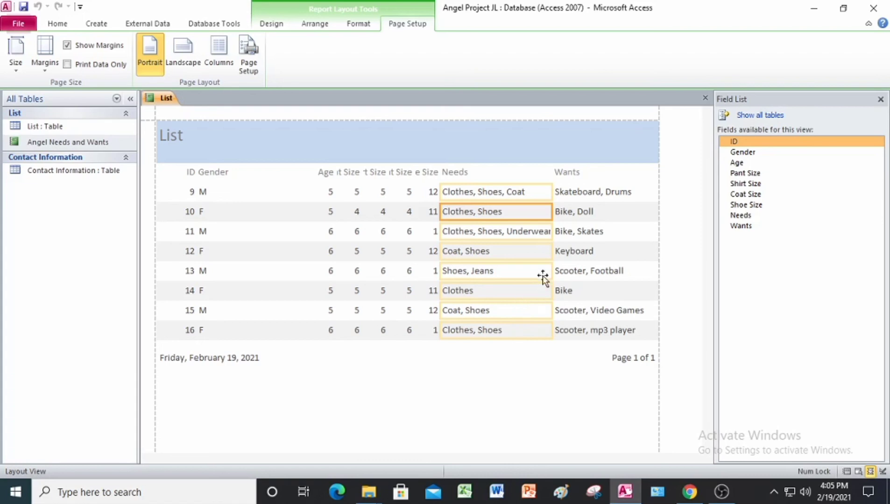
left_click(273, 29)
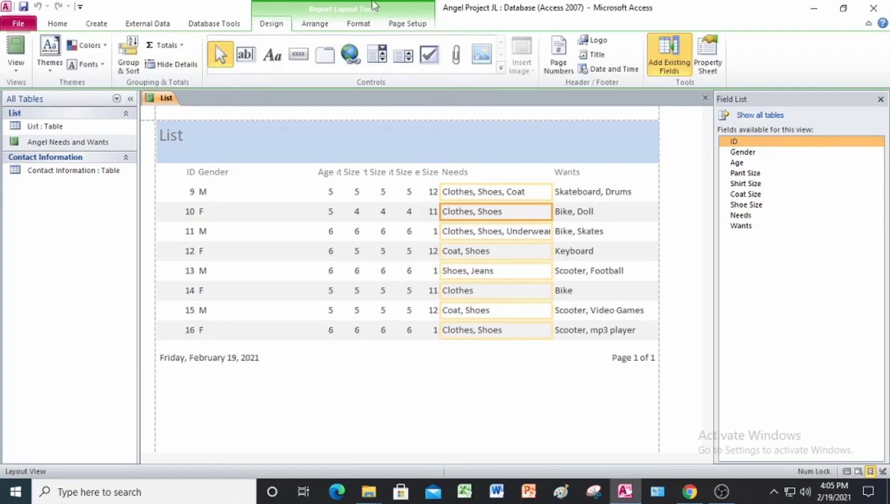
left_click(48, 55)
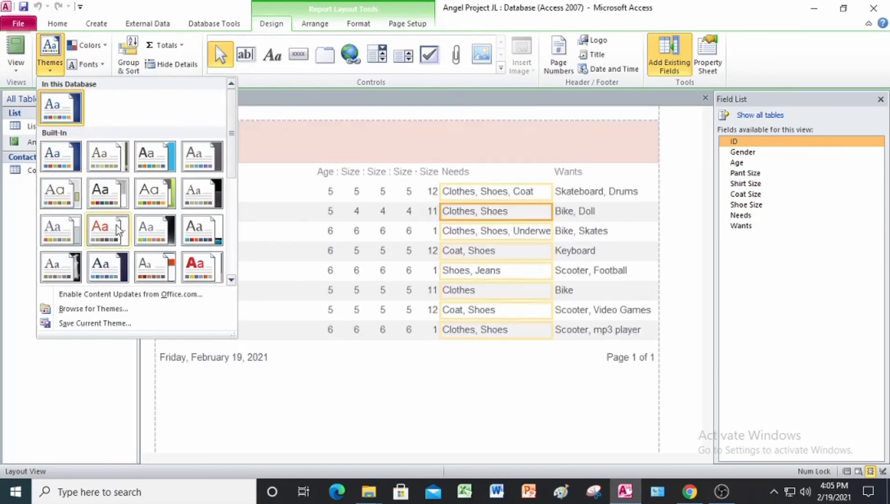
scroll(119, 224, "down", 3)
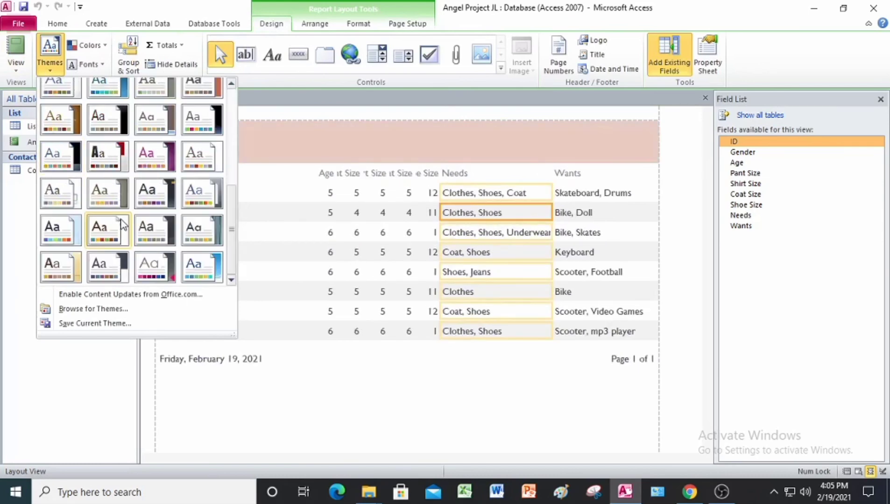
left_click(70, 271)
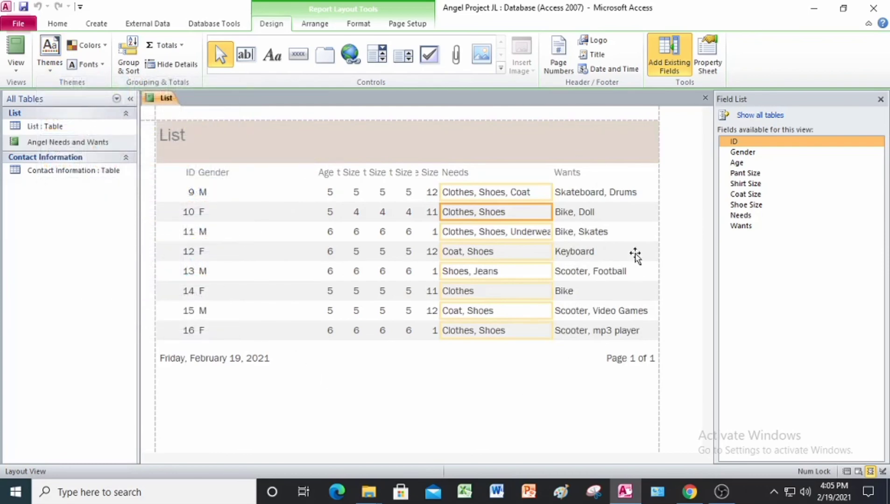
Display the Group, Sort, and Total options and group the report on Age from smallest to largest
left_click(128, 54)
left_click(883, 372)
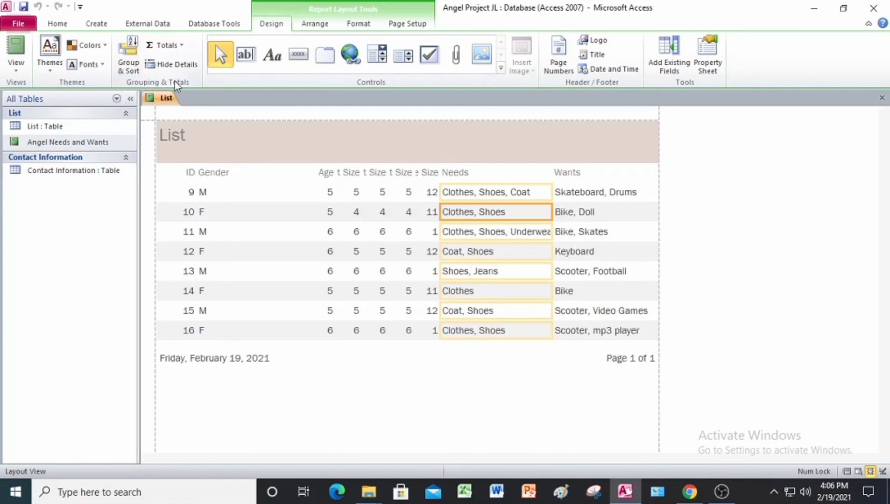
left_click(132, 71)
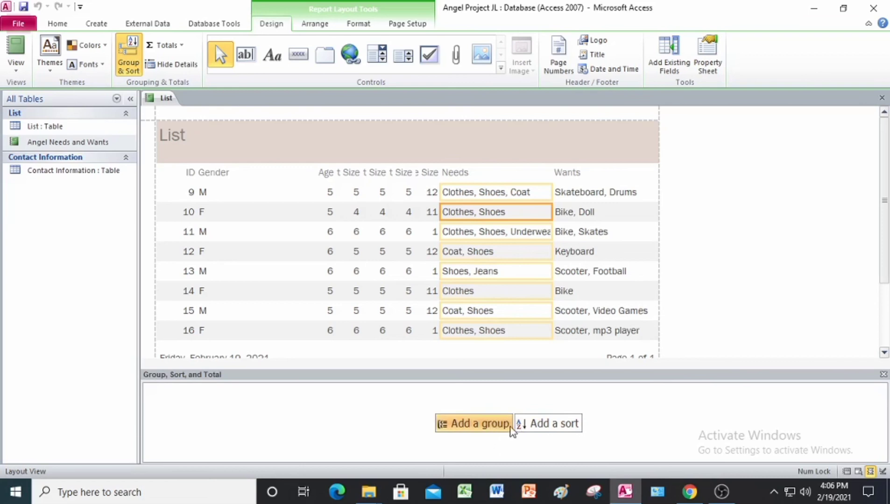
left_click(497, 428)
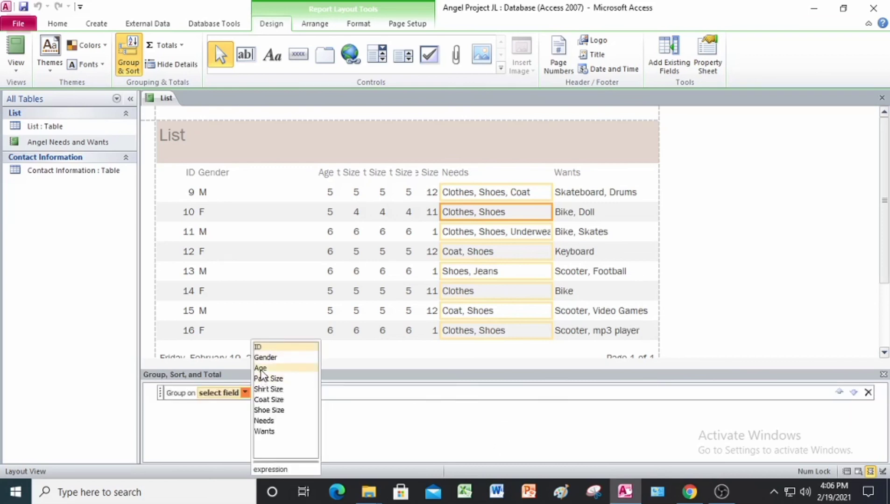
left_click(262, 368)
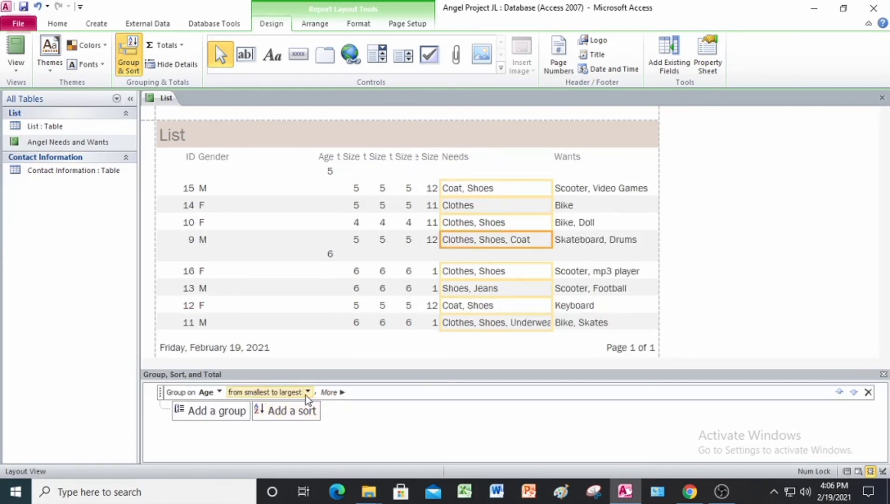
Filter the report to show only the records whose Gender equals M
mouse_move(379, 497)
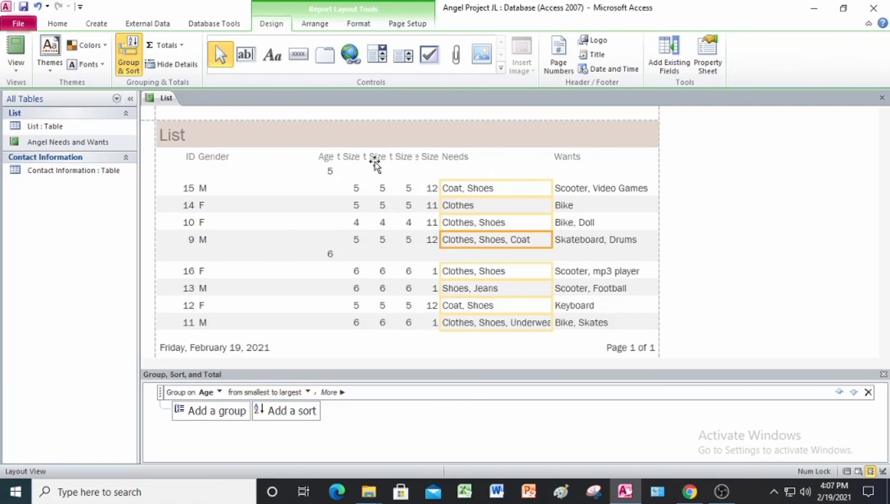
left_click(201, 159)
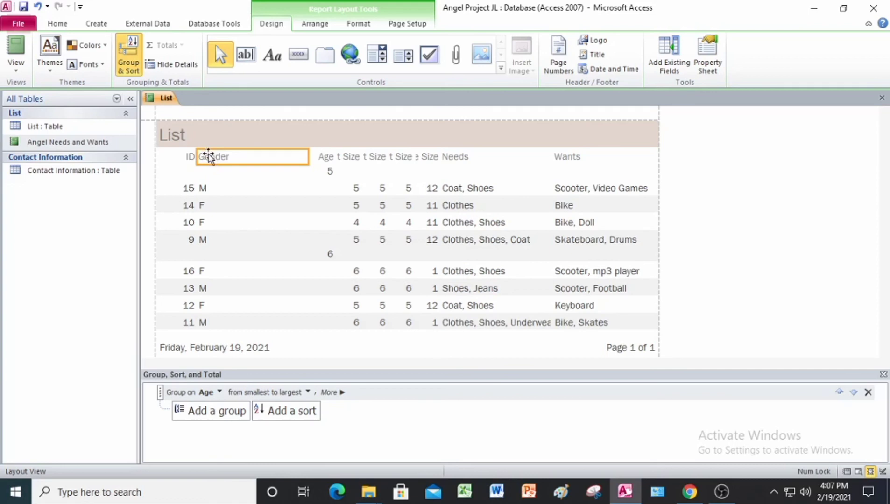
right_click(208, 157)
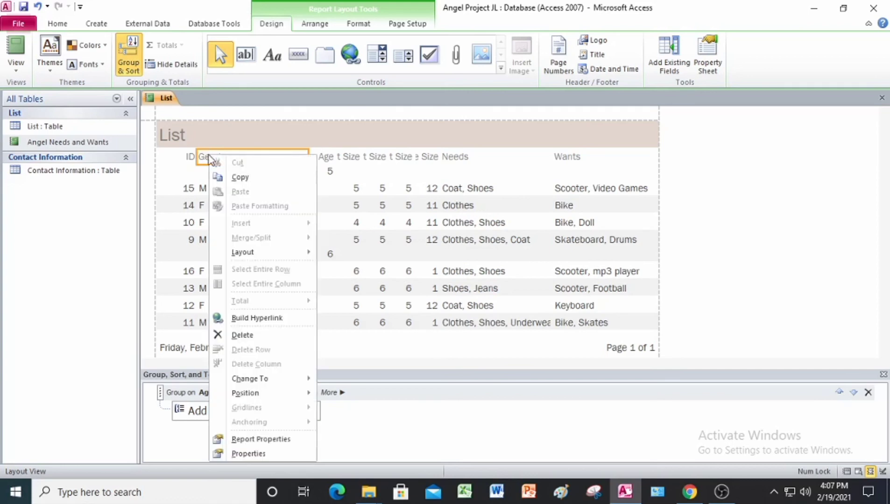
left_click(403, 401)
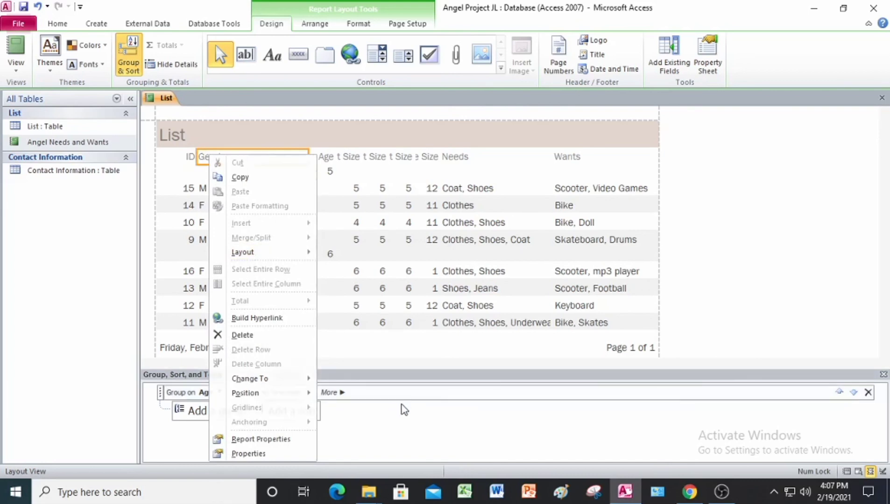
left_click(204, 186)
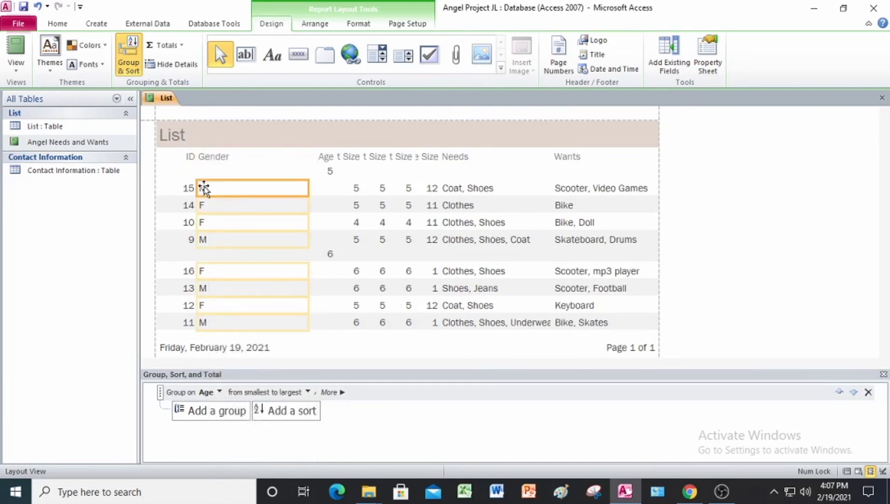
right_click(204, 187)
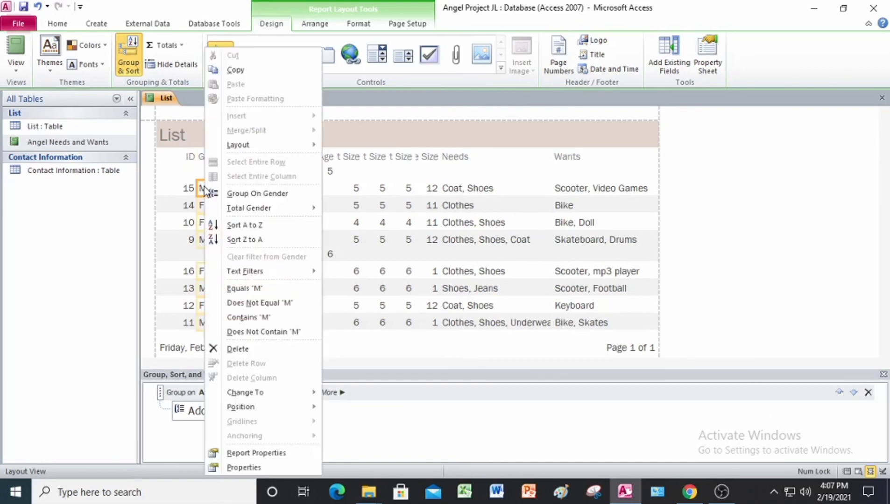
left_click(292, 289)
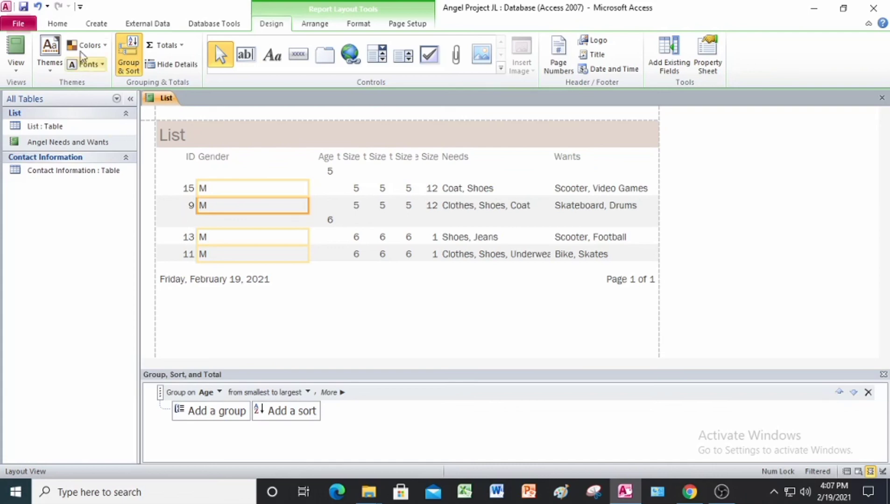
Toggle off the male filter and create a custom text filter with Gender equal to F
left_click(56, 24)
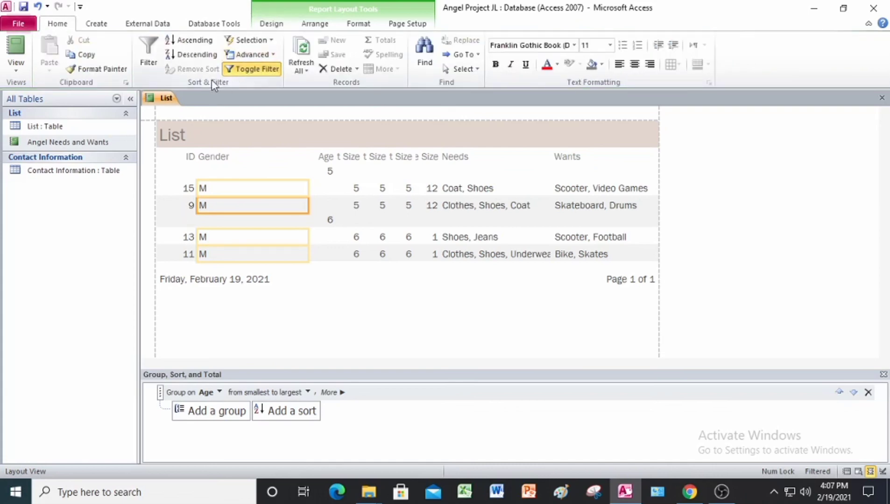
left_click(251, 70)
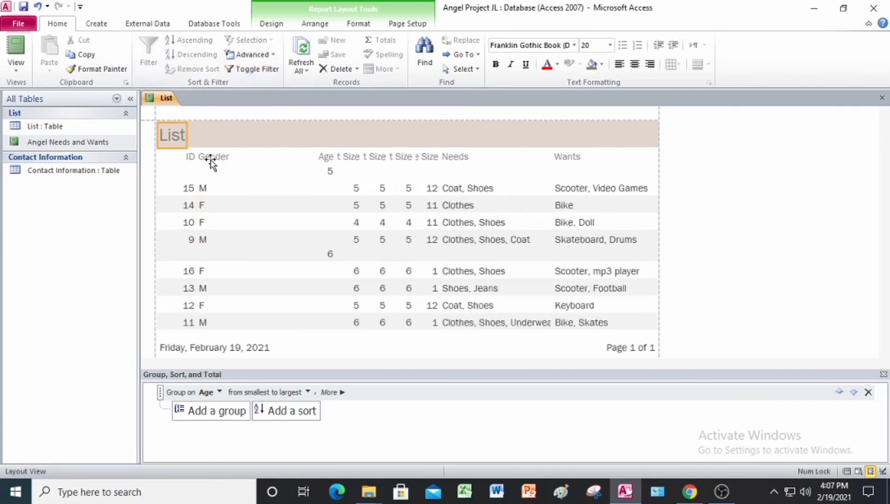
left_click(203, 189)
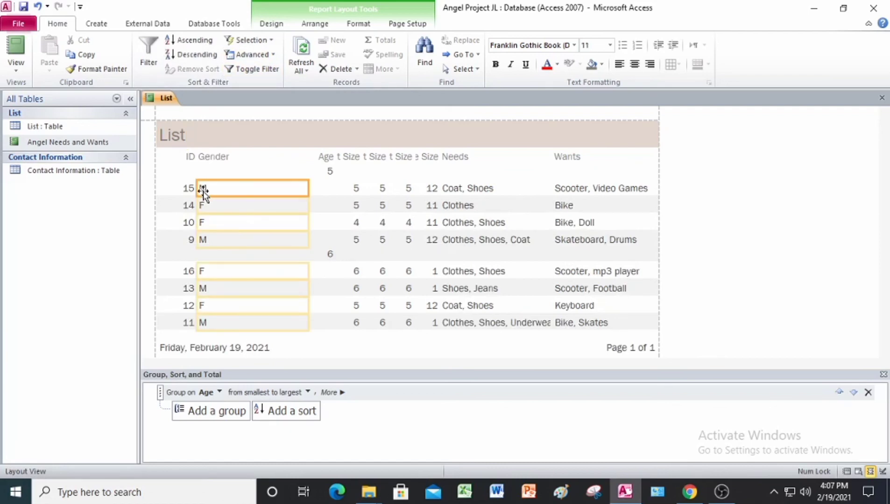
right_click(208, 191)
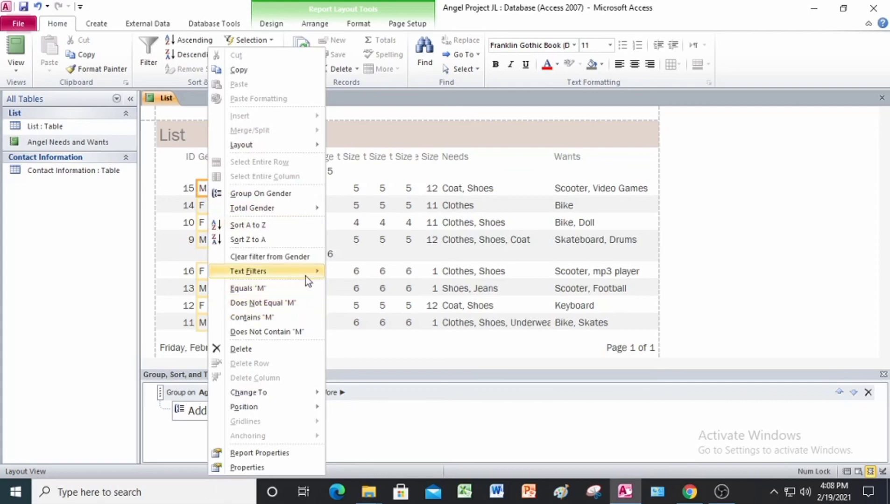
mouse_move(307, 277)
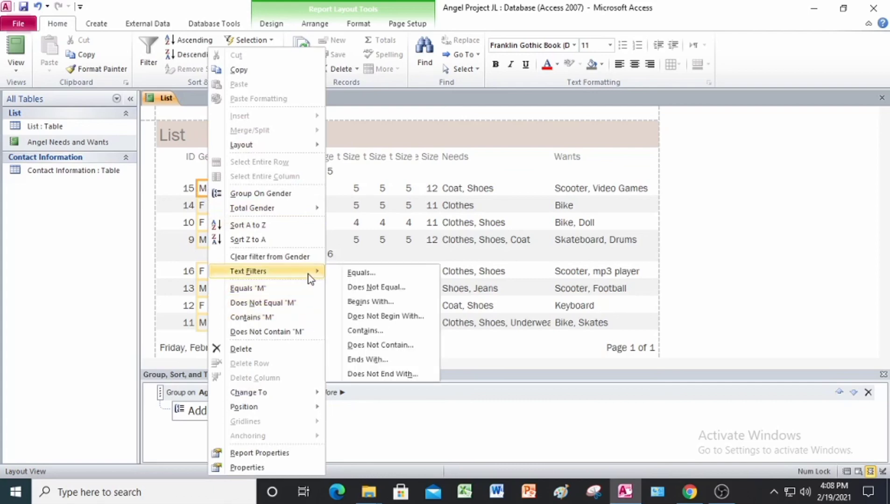
left_click(351, 272)
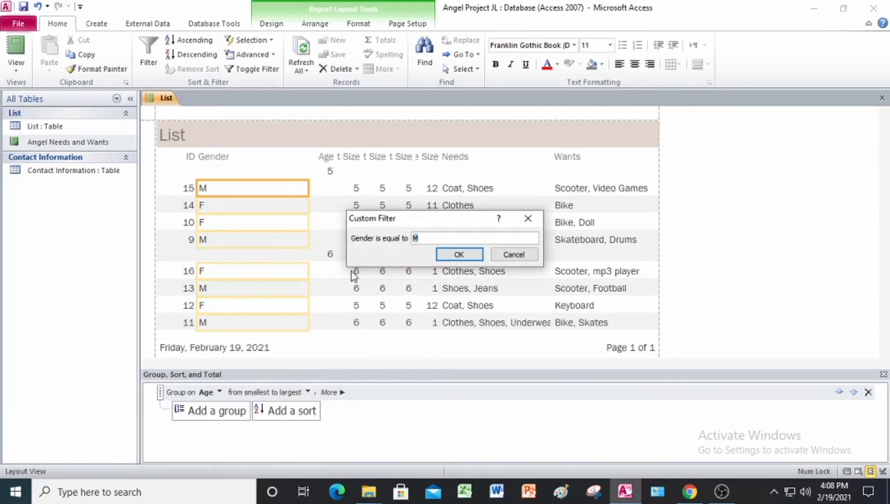
type("F")
left_click(460, 260)
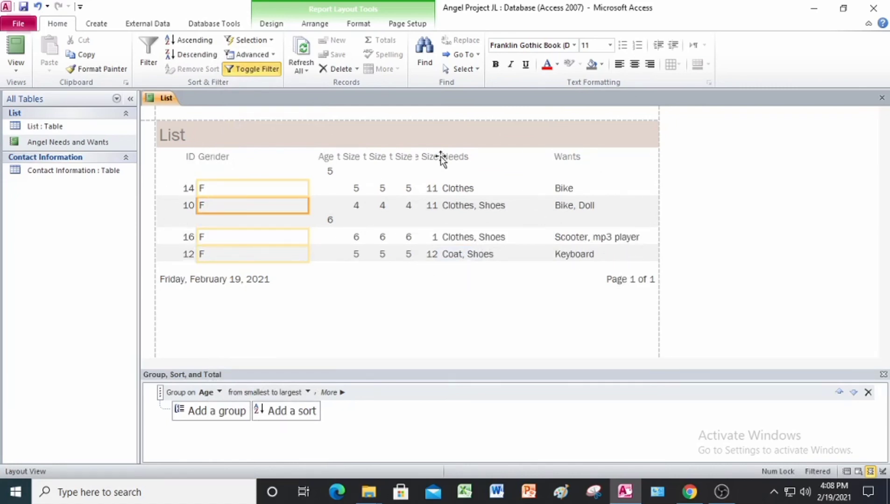
Toggle the female filter off and back on to compare the filtered and unfiltered report
left_click(252, 70)
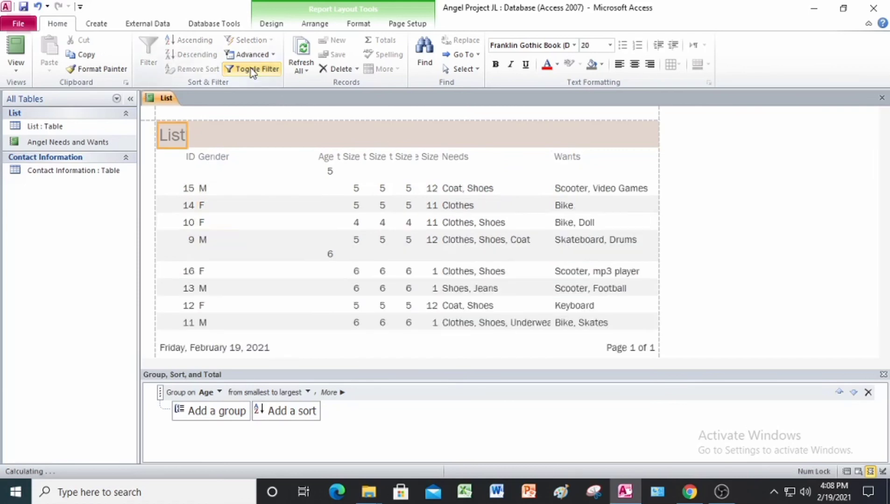
left_click(251, 70)
left_click(252, 70)
left_click(252, 70)
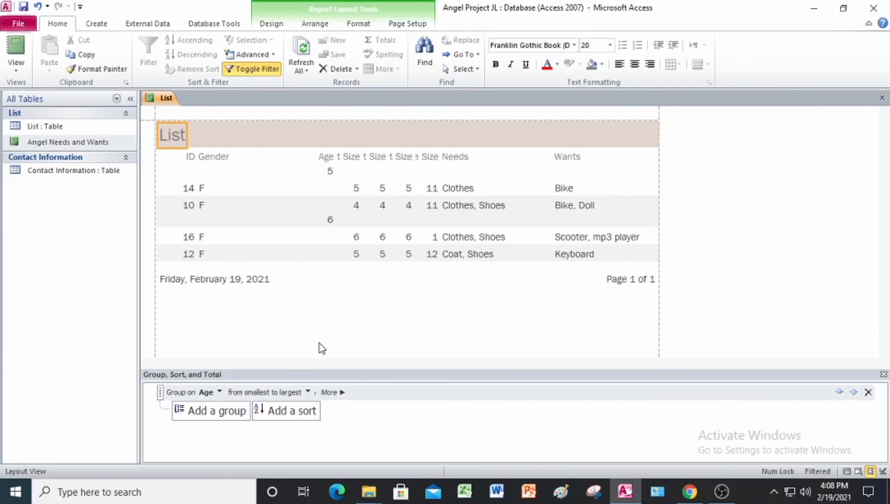
Save and close the filtered report, and exit Access with the Angel Project JL database
right_click(163, 103)
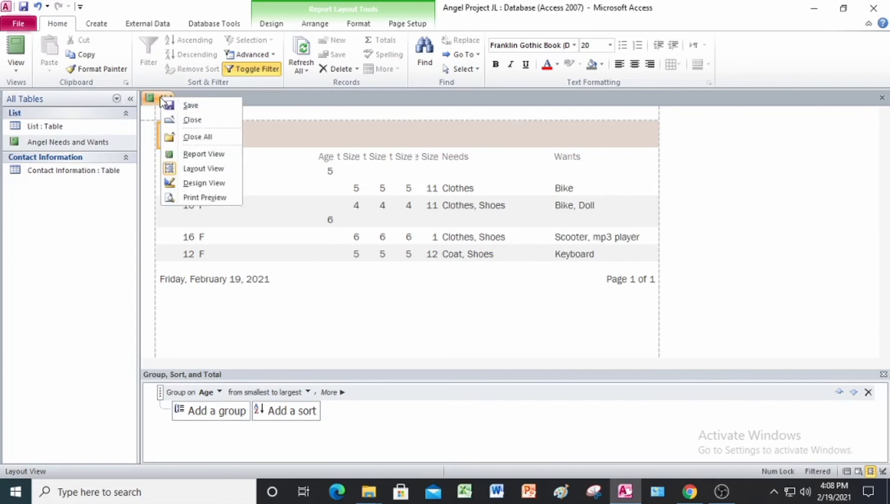
left_click(190, 106)
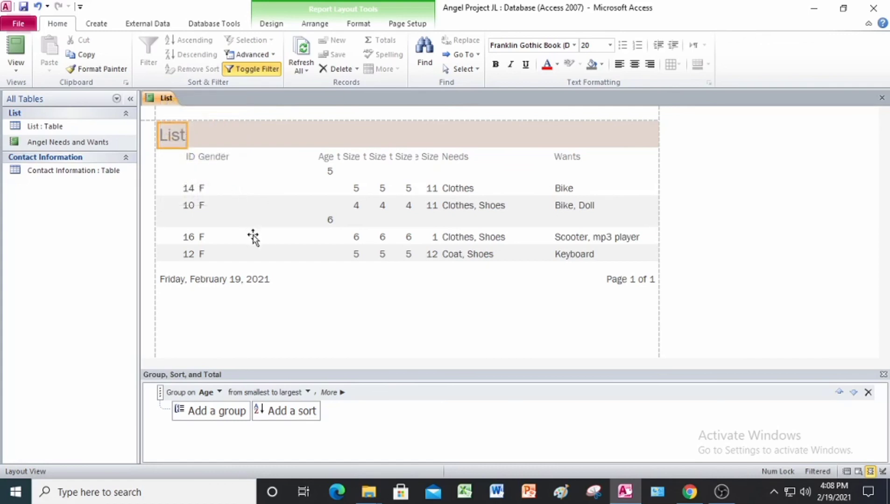
right_click(172, 102)
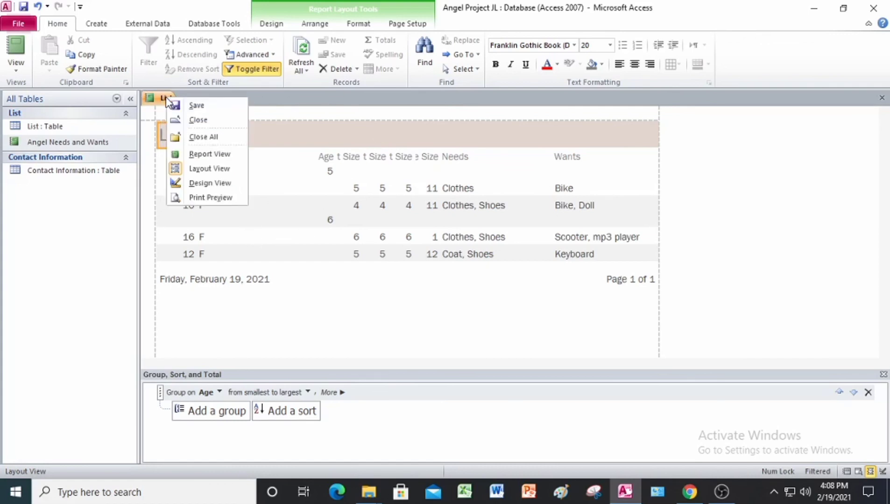
left_click(211, 120)
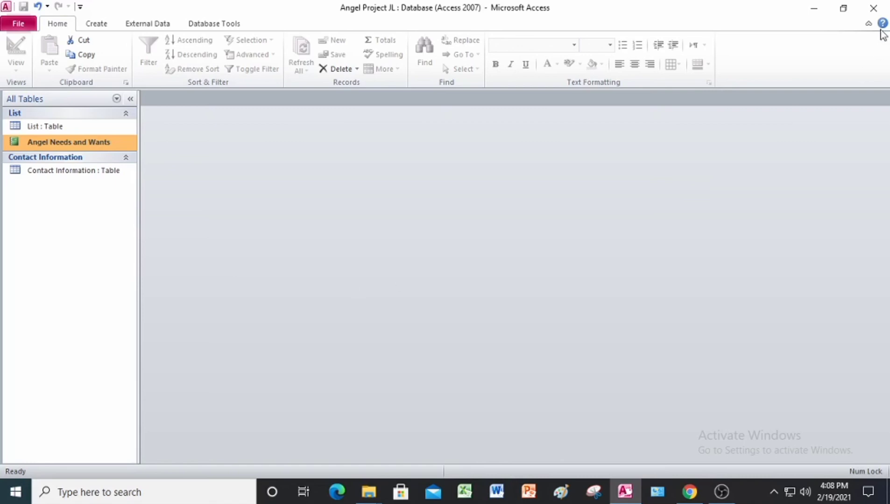
left_click(873, 8)
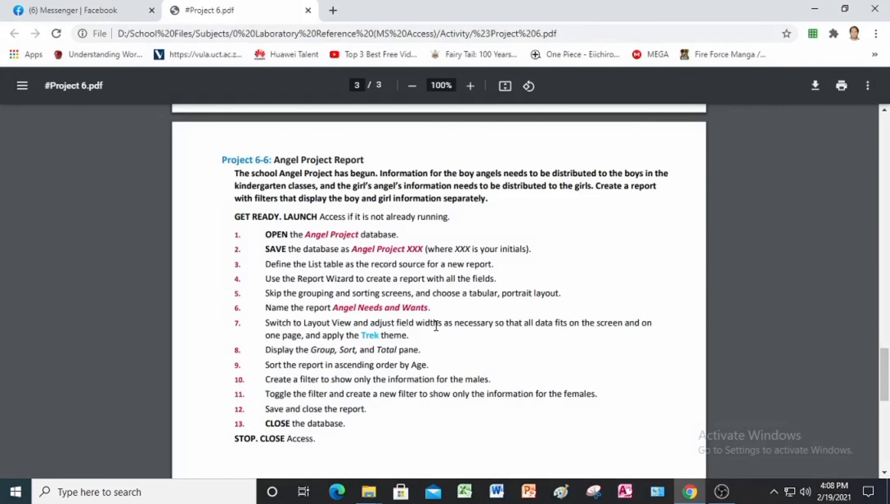
scroll(434, 322, "down", 2)
scroll(434, 322, "up", 2)
scroll(436, 326, "up", 20)
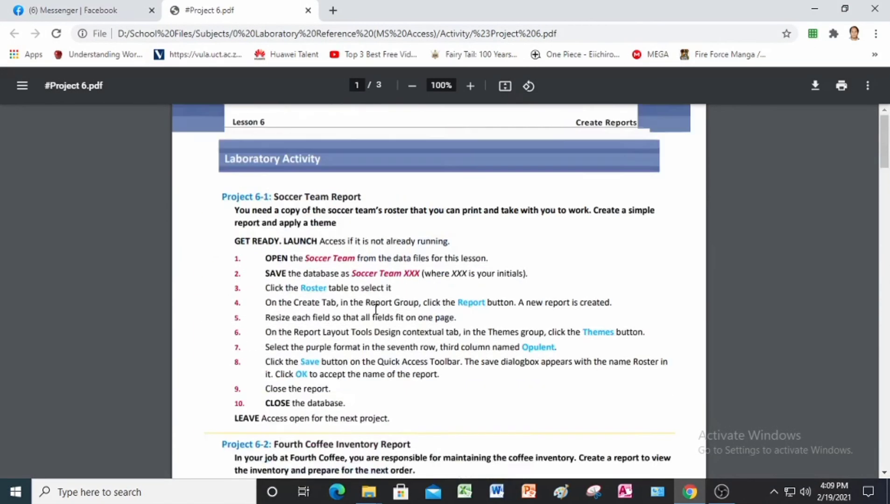
scroll(376, 308, "up", 1)
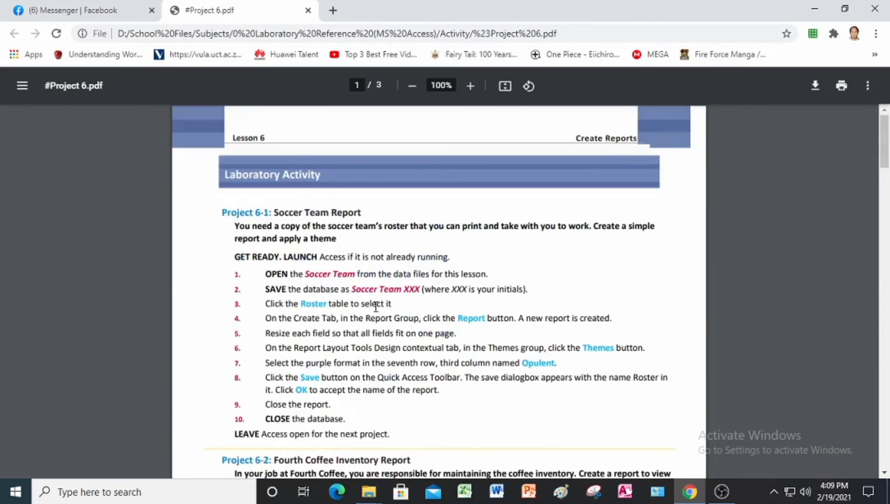